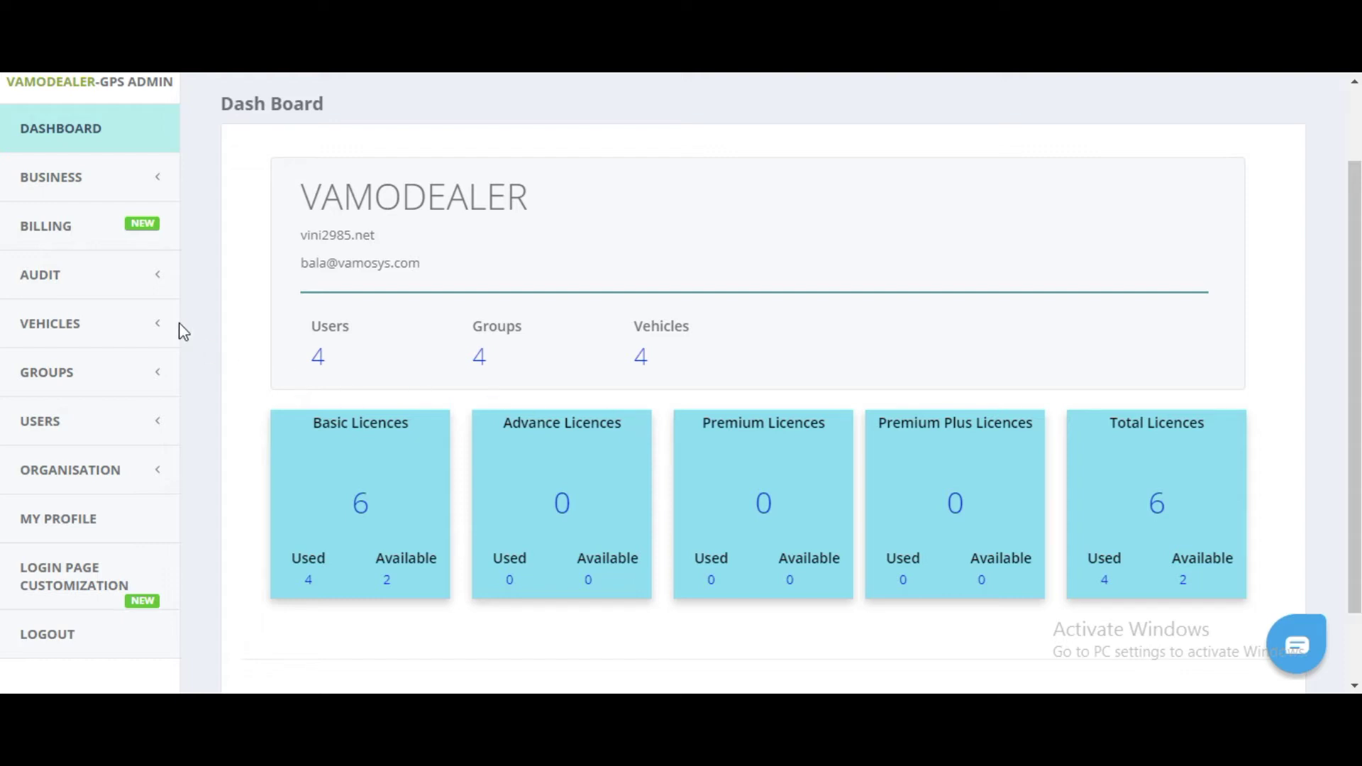
# Scroll to the top of the dealer dashboard to see the user, group, vehicle and licence counts
pyautogui.scroll(3, 122, 301)
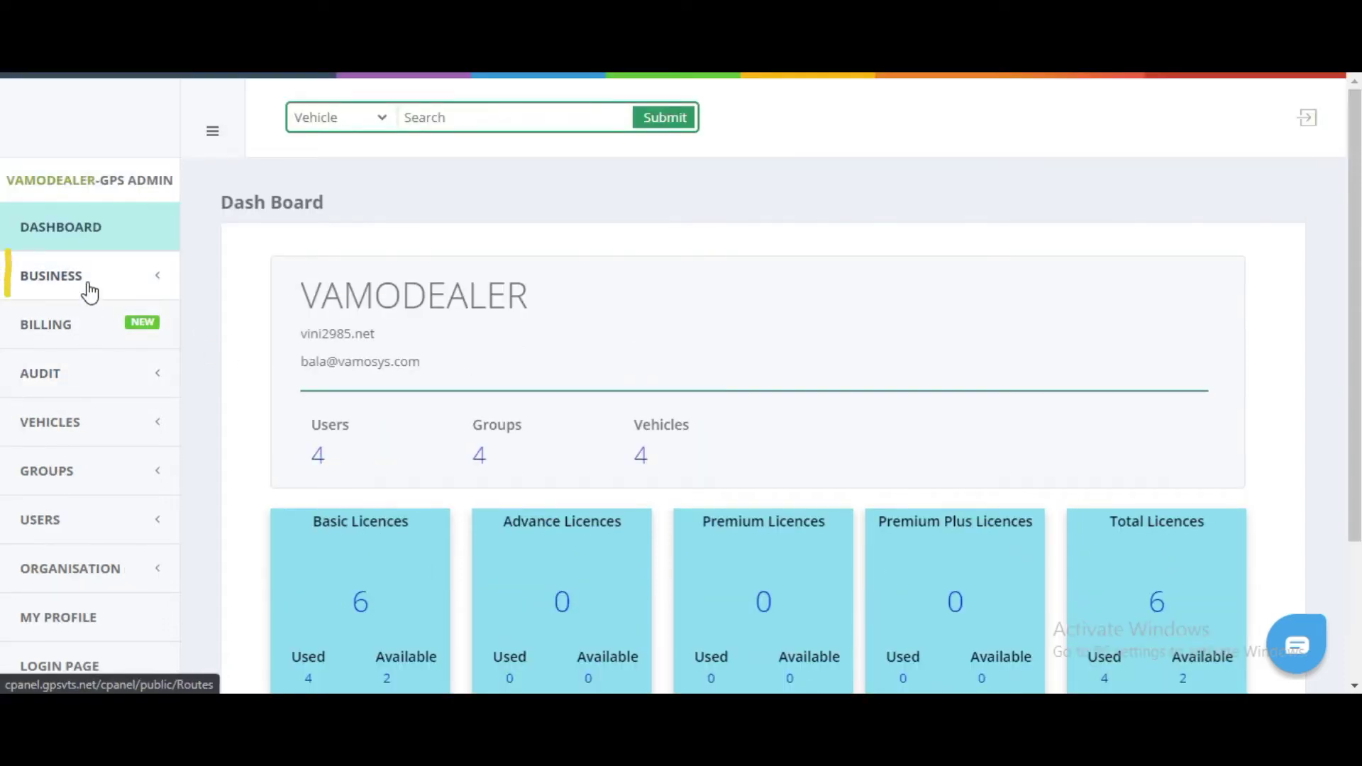
# Request 1 device with a Basic licence in the Business Add Device form
pyautogui.click(86, 288)
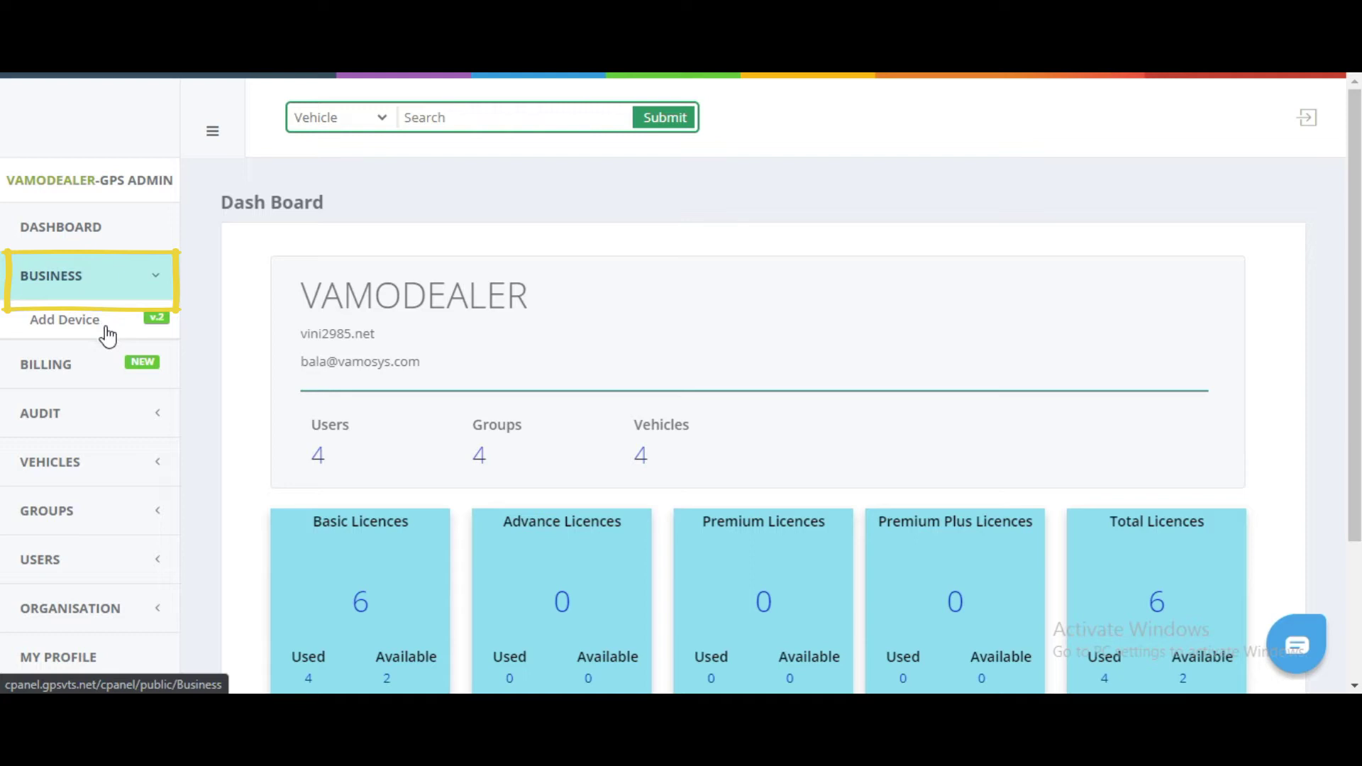
pyautogui.click(66, 325)
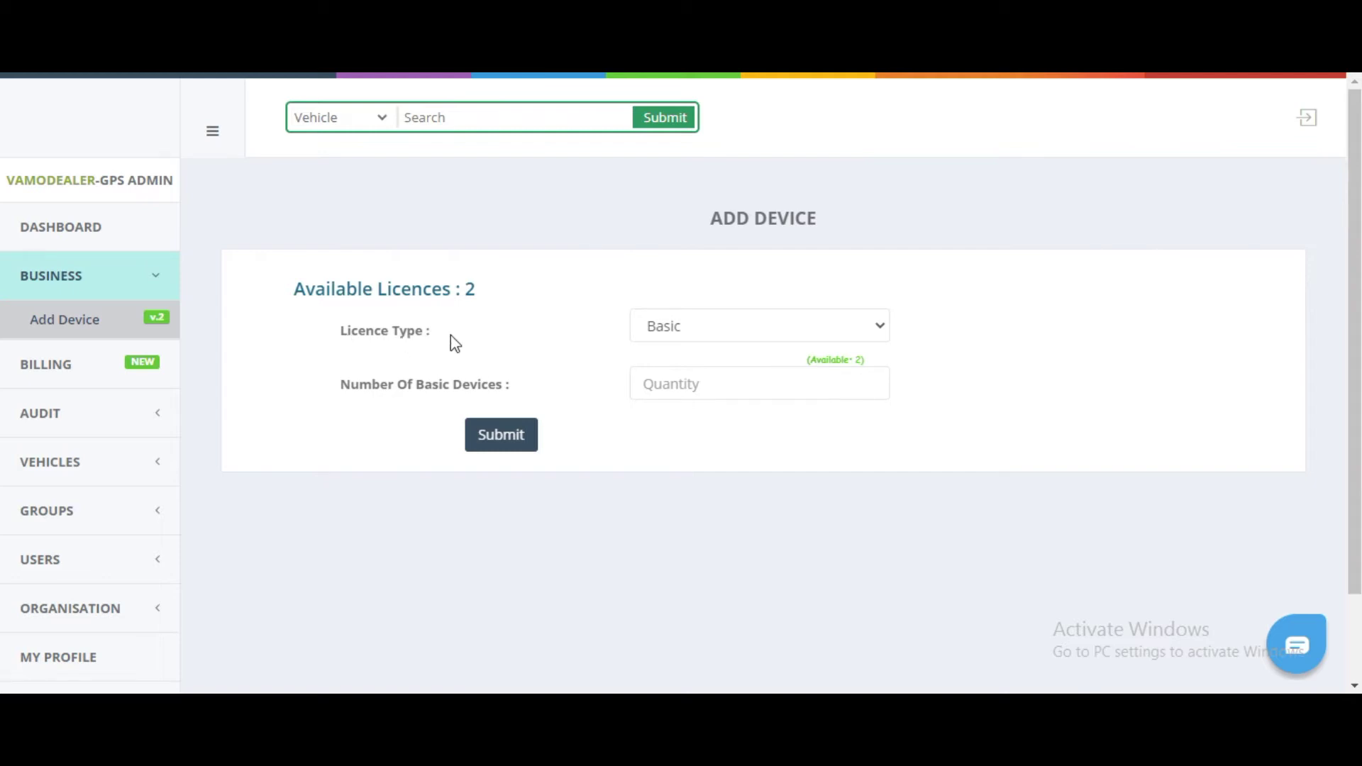
pyautogui.click(881, 328)
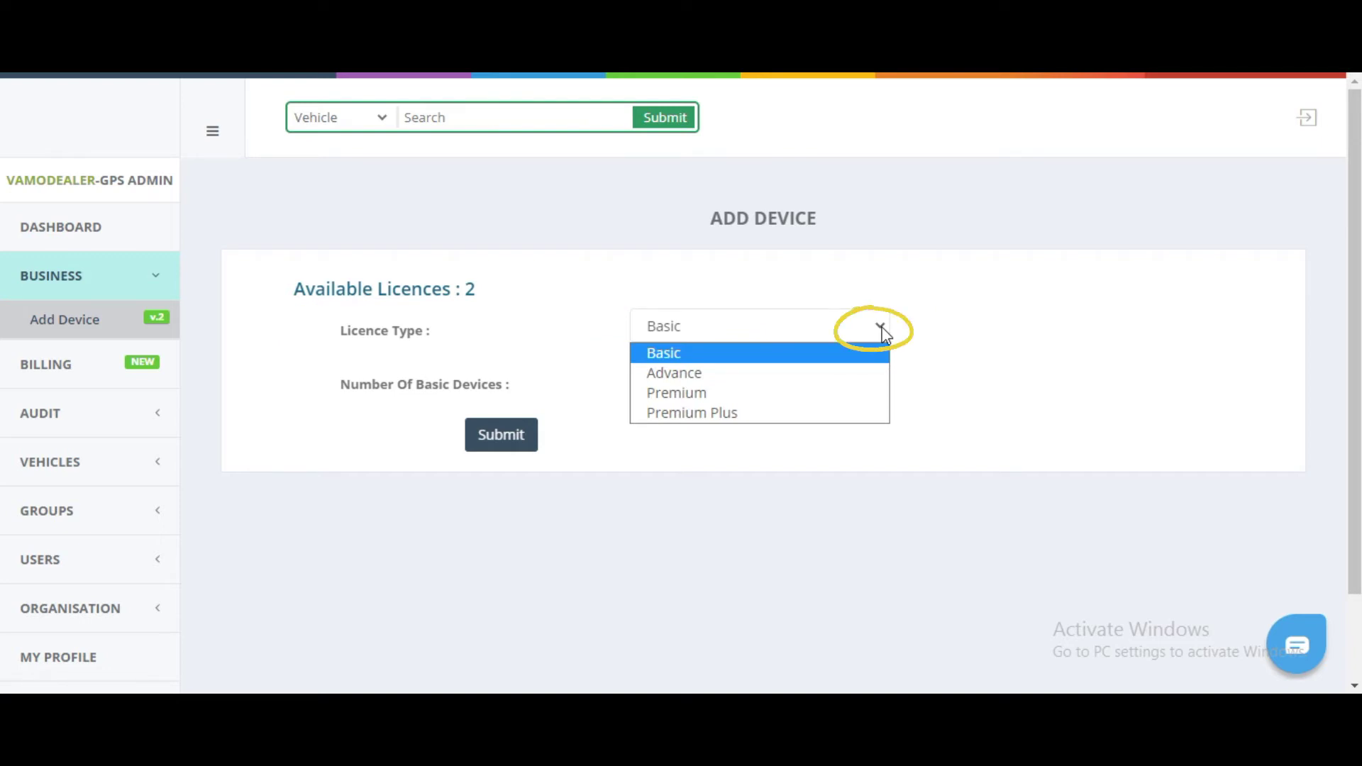
pyautogui.click(740, 355)
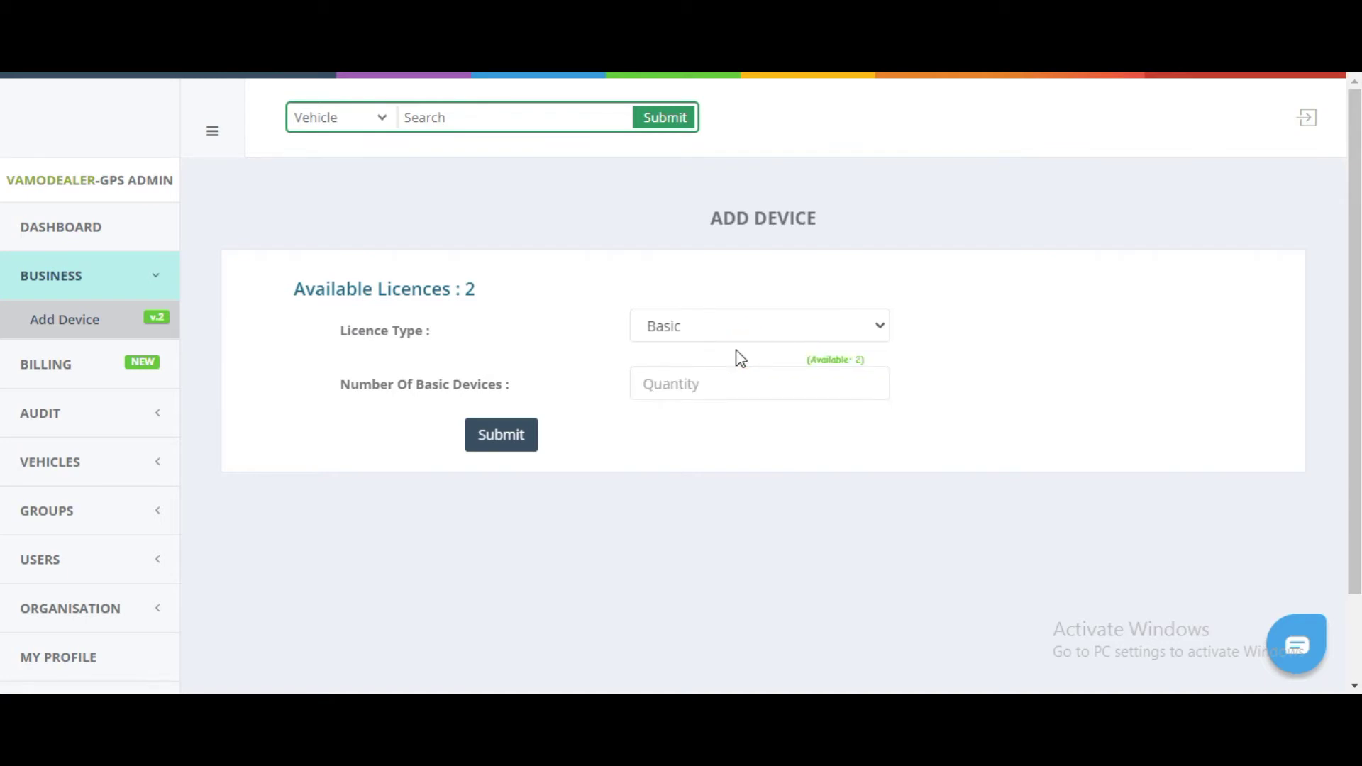
pyautogui.click(701, 382)
pyautogui.write('1')
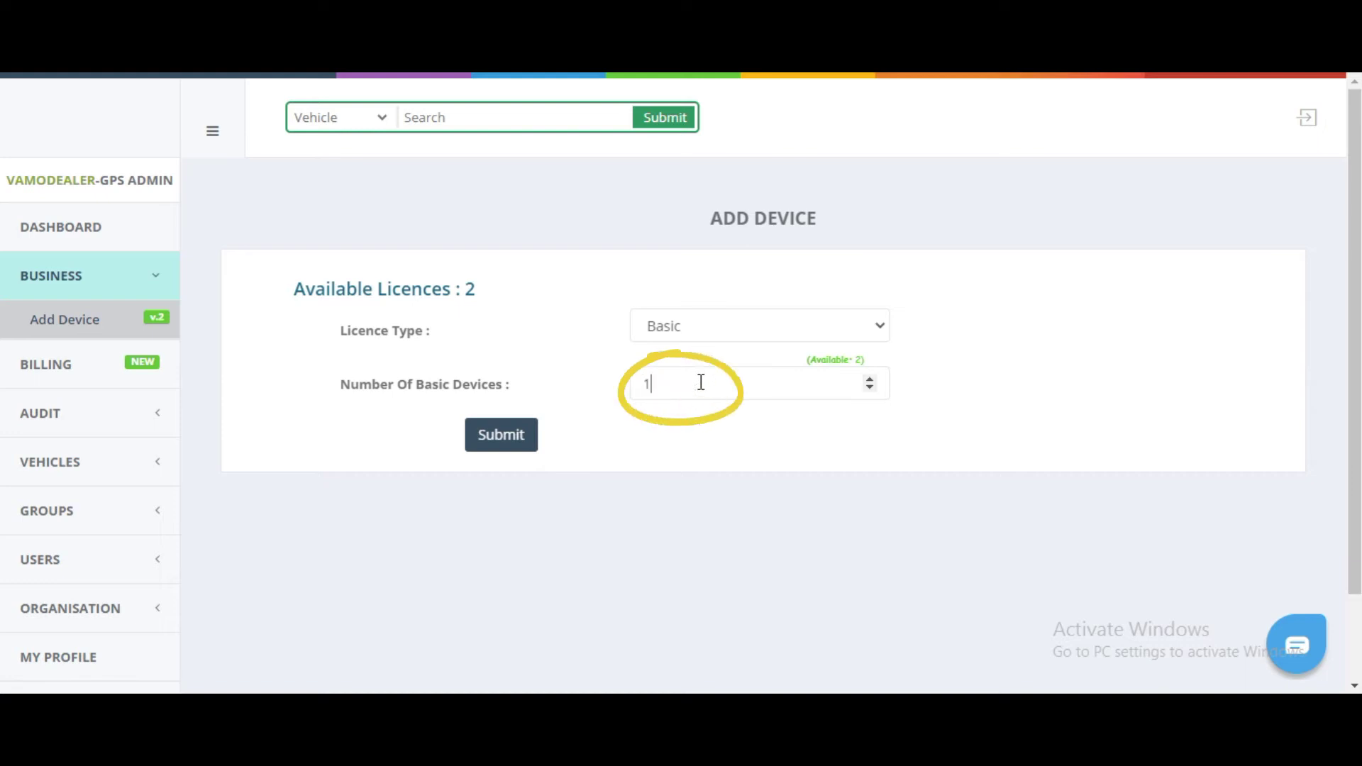
pyautogui.click(505, 435)
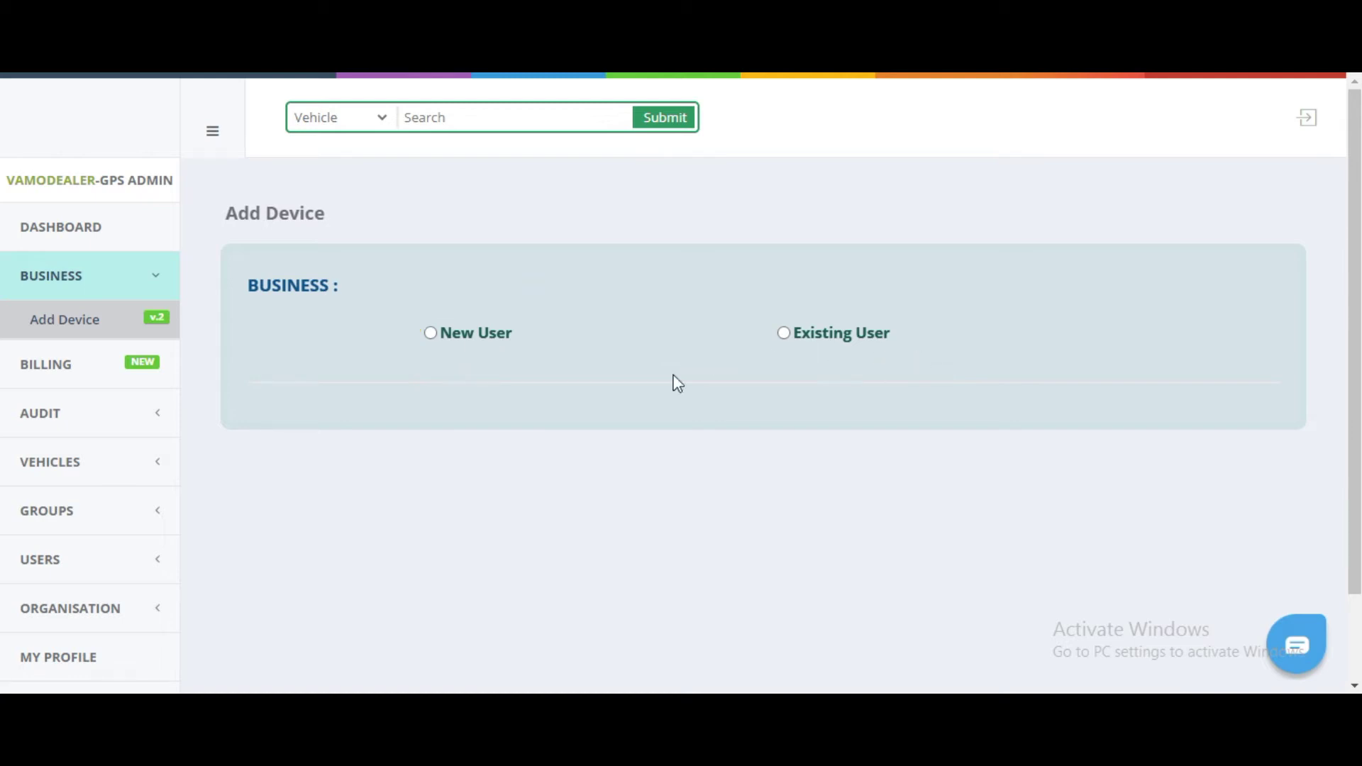
# Choose New User and expand the extra device detail fields
pyautogui.click(431, 333)
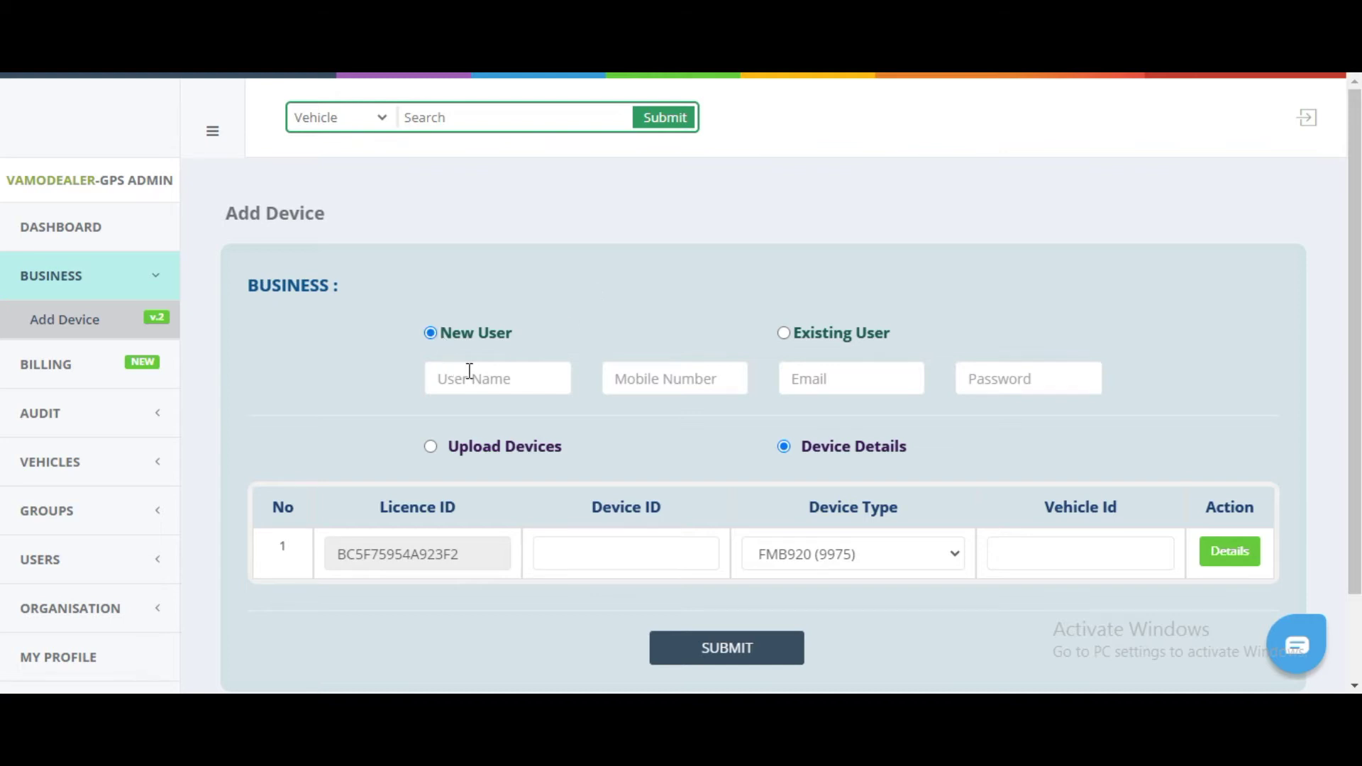
pyautogui.scroll(-2, 745, 354)
pyautogui.click(1234, 452)
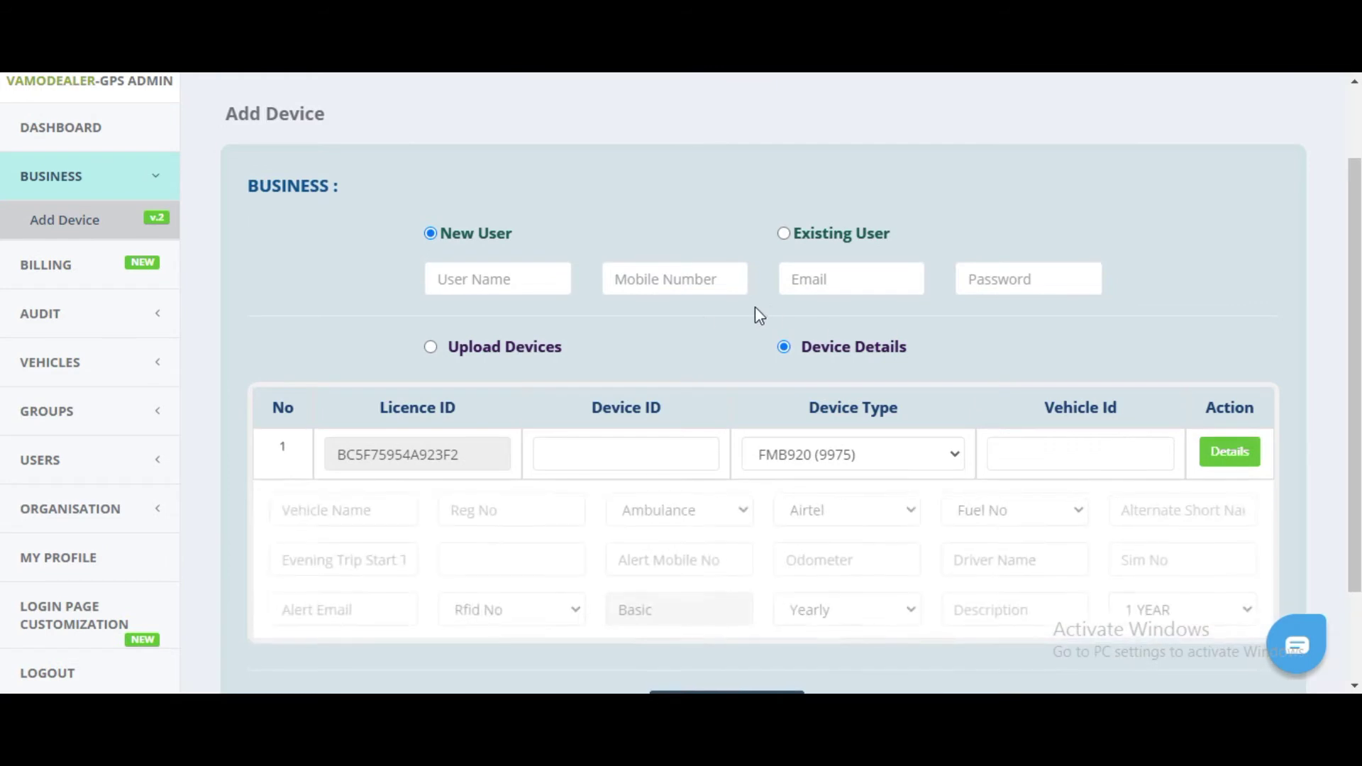
pyautogui.scroll(-2, 738, 312)
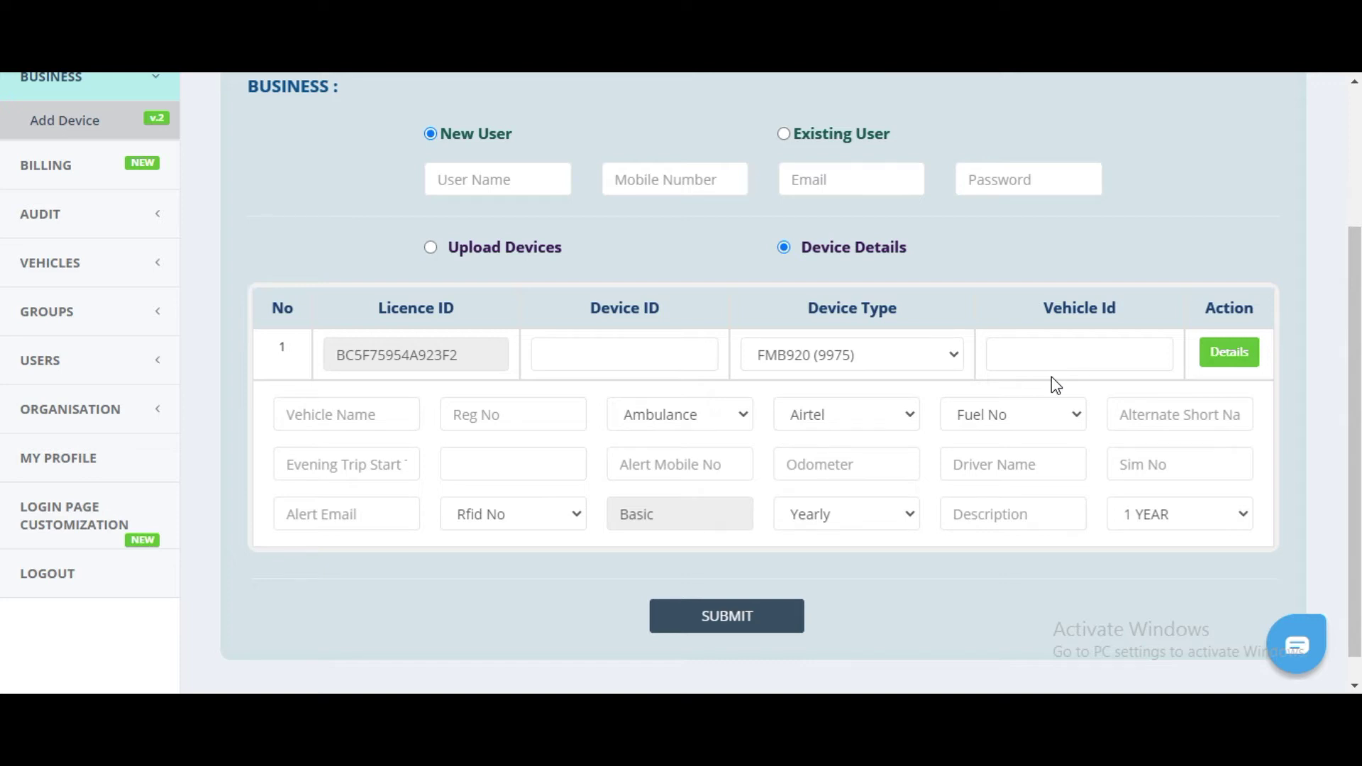
pyautogui.scroll(2, 1055, 384)
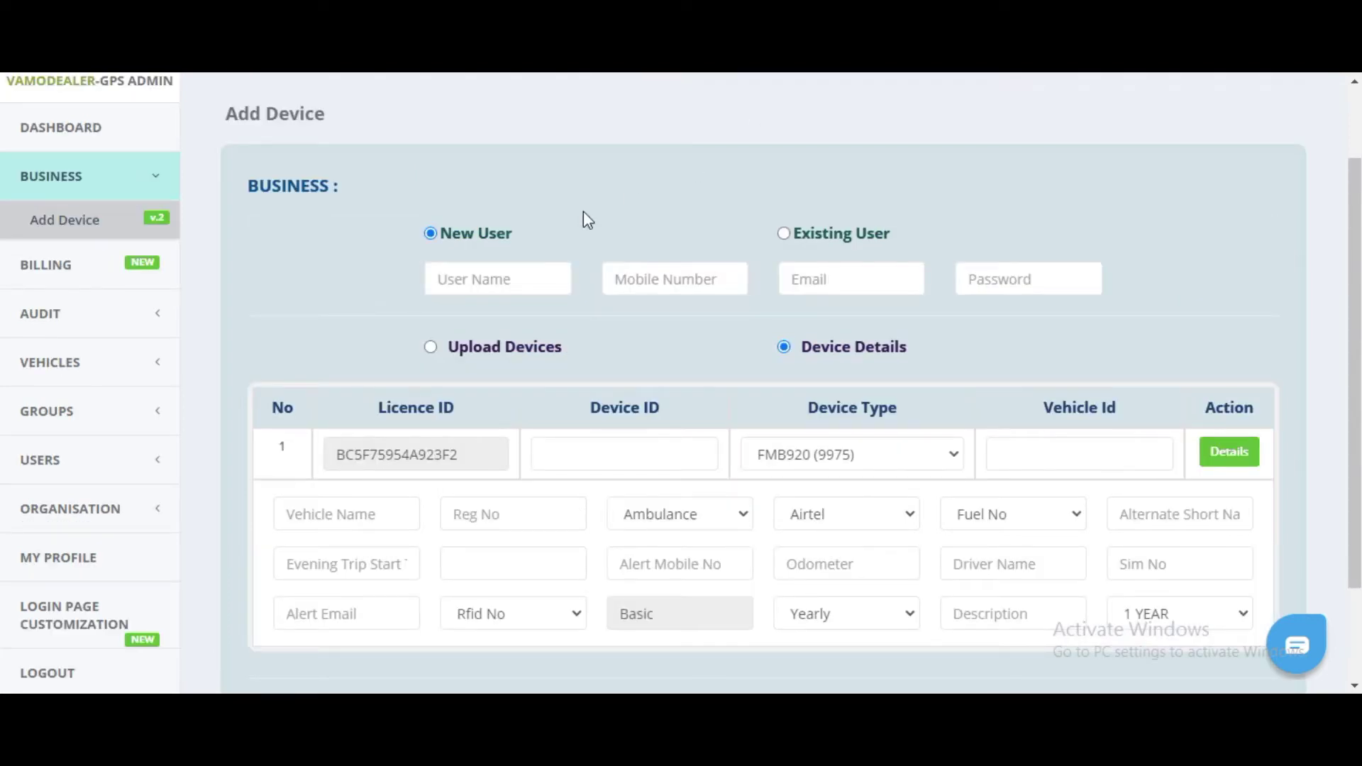
# Fill in the new user's name, mobile number, e-mail and password
pyautogui.click(467, 279)
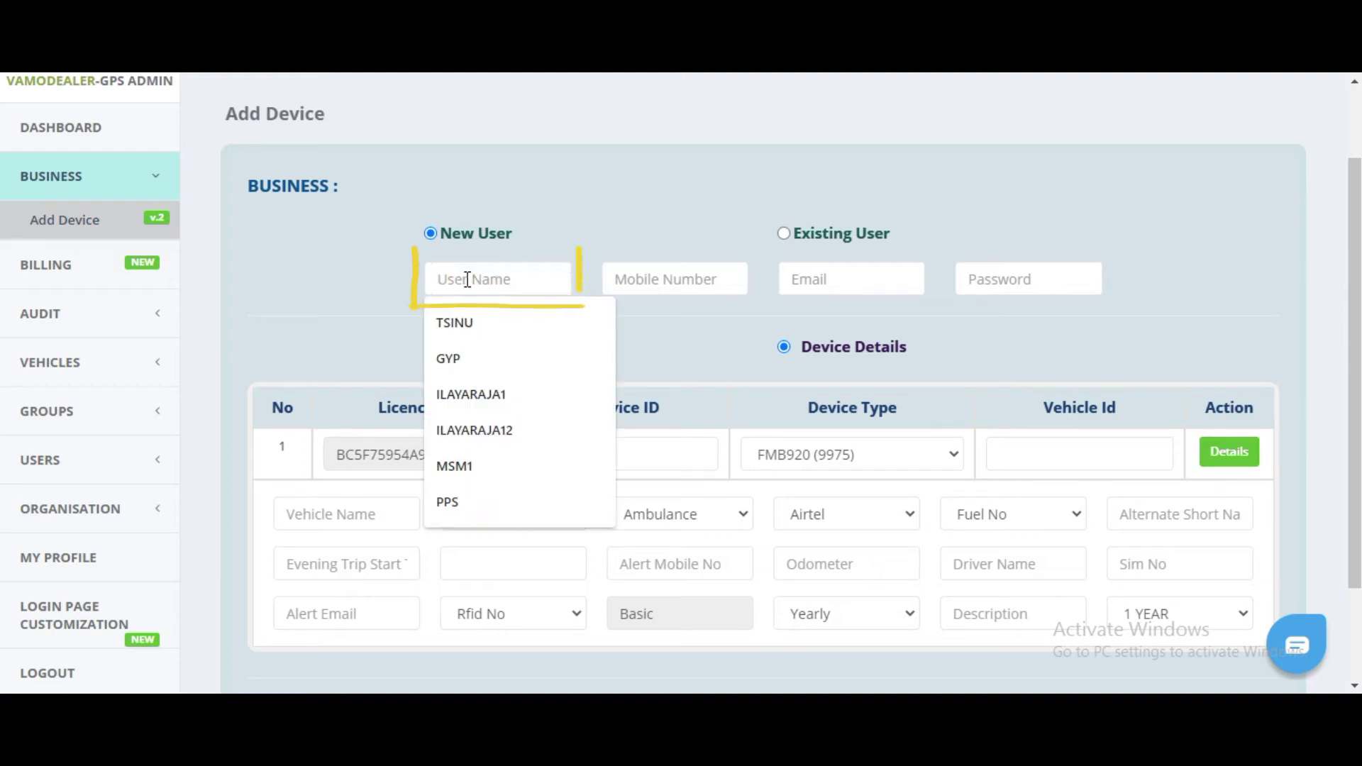
pyautogui.write('PAL')
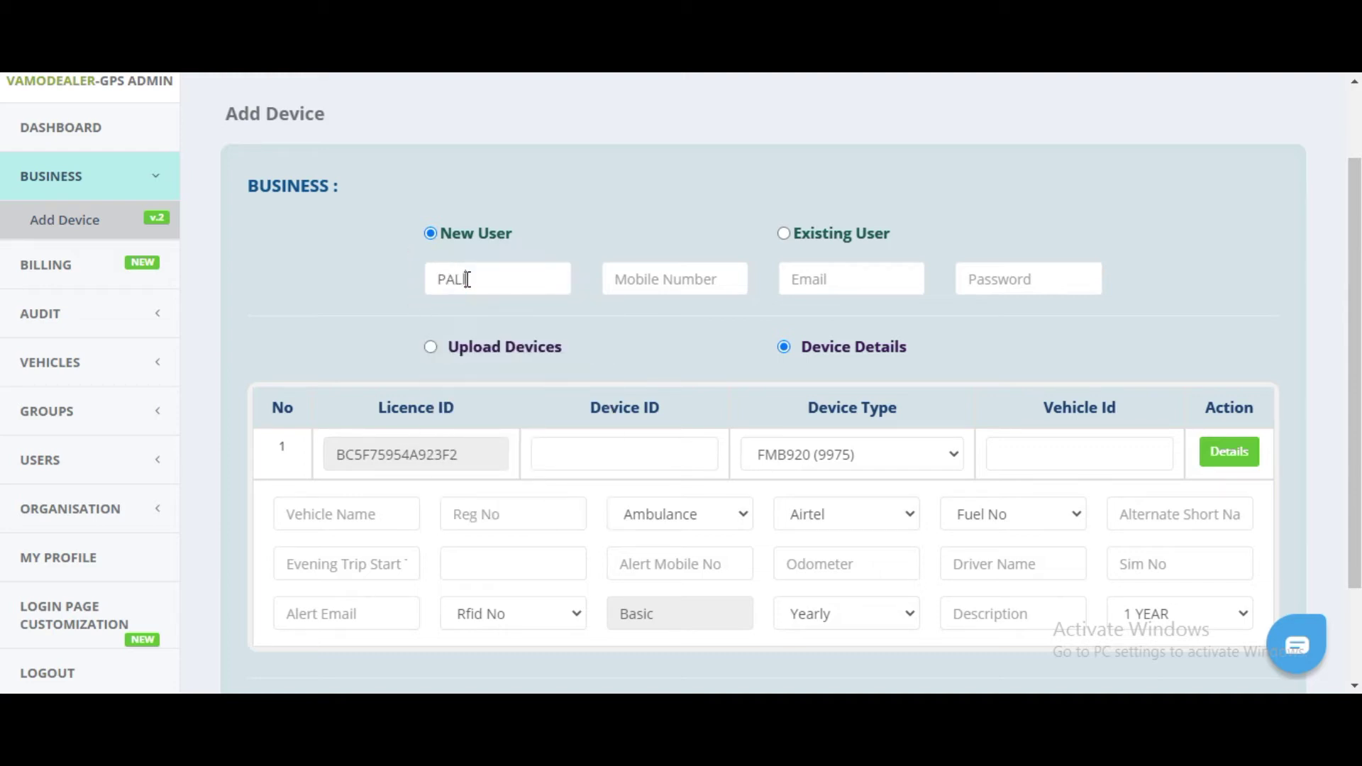
pyautogui.write('LAVI')
pyautogui.click(696, 277)
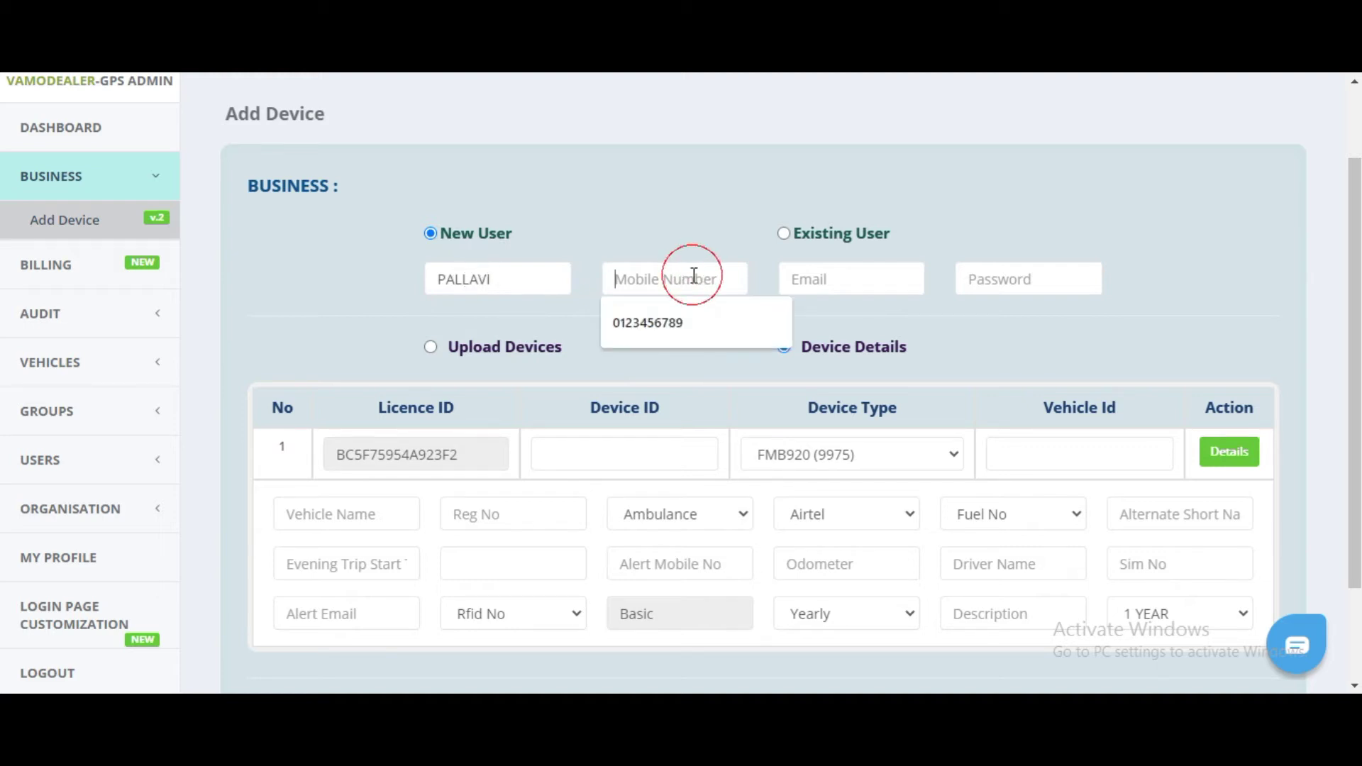
pyautogui.click(670, 320)
pyautogui.click(832, 270)
pyautogui.hotkey('ctrl', 'v')
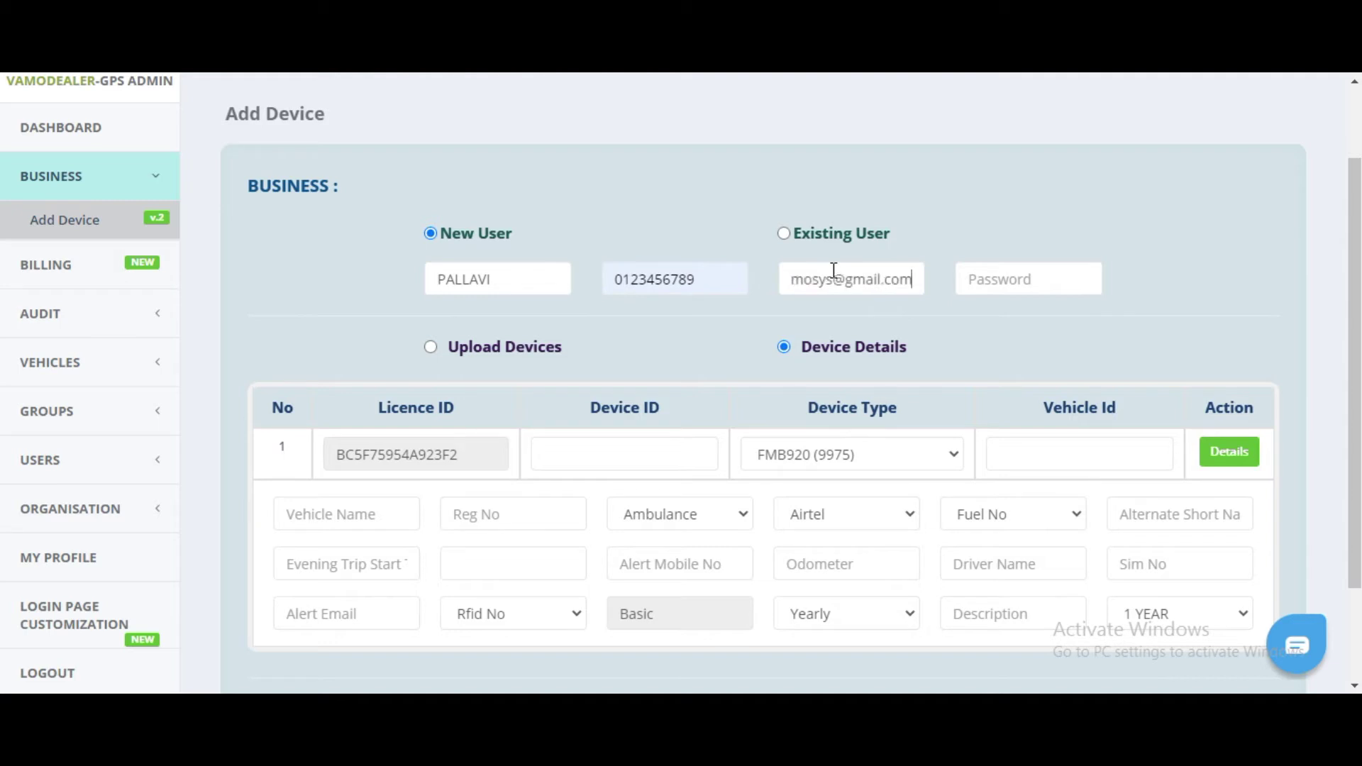
pyautogui.click(991, 281)
pyautogui.click(989, 323)
pyautogui.click(1135, 229)
pyautogui.scroll(-1, 837, 405)
pyautogui.scroll(1, 837, 405)
pyautogui.click(635, 450)
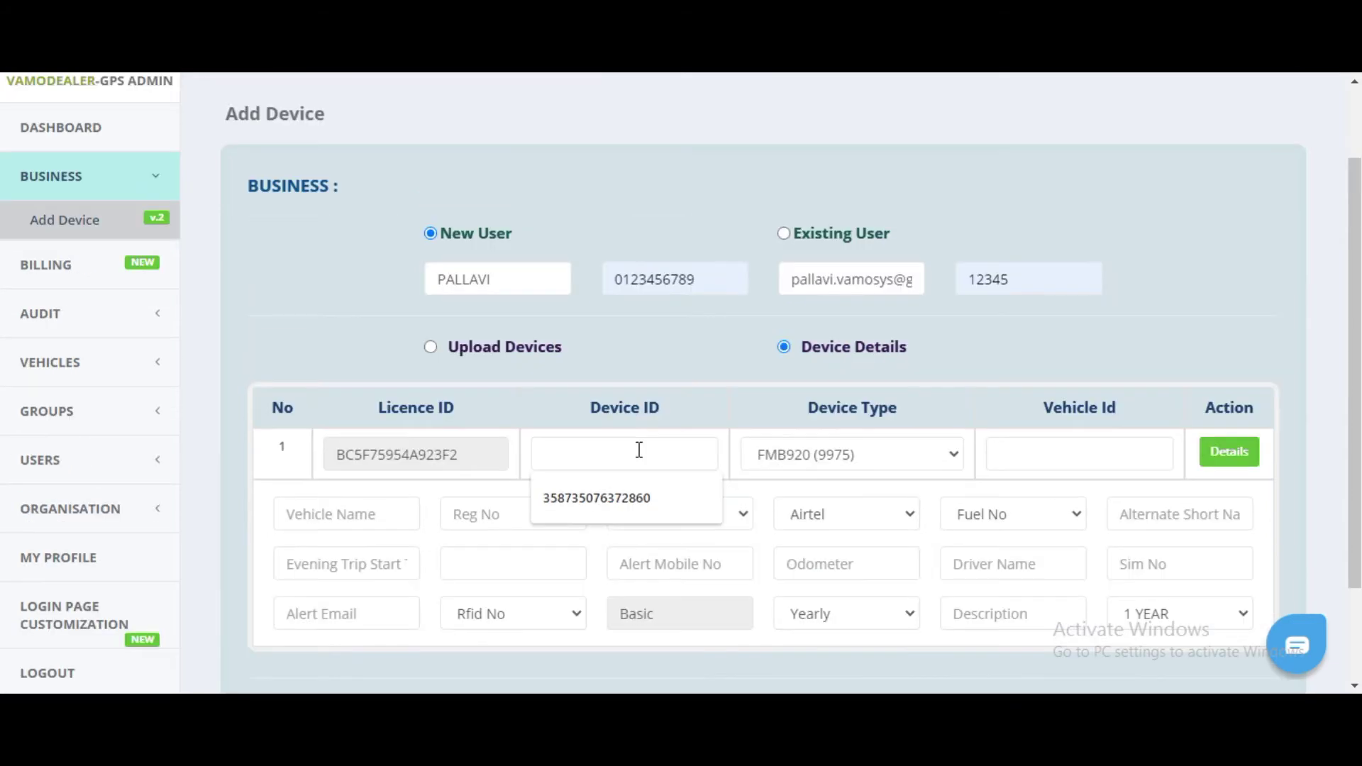
pyautogui.click(620, 508)
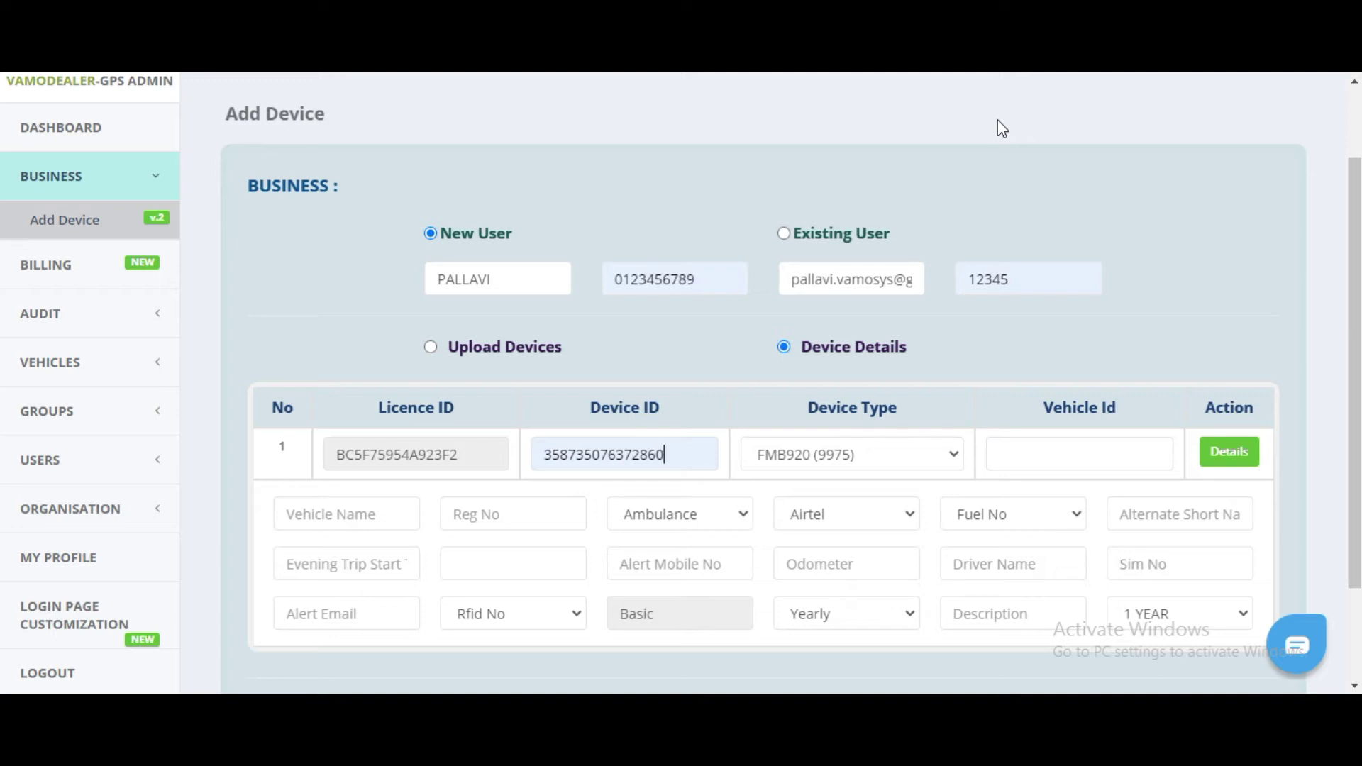
pyautogui.press('BackSpace')
pyautogui.write('2')
pyautogui.click(693, 424)
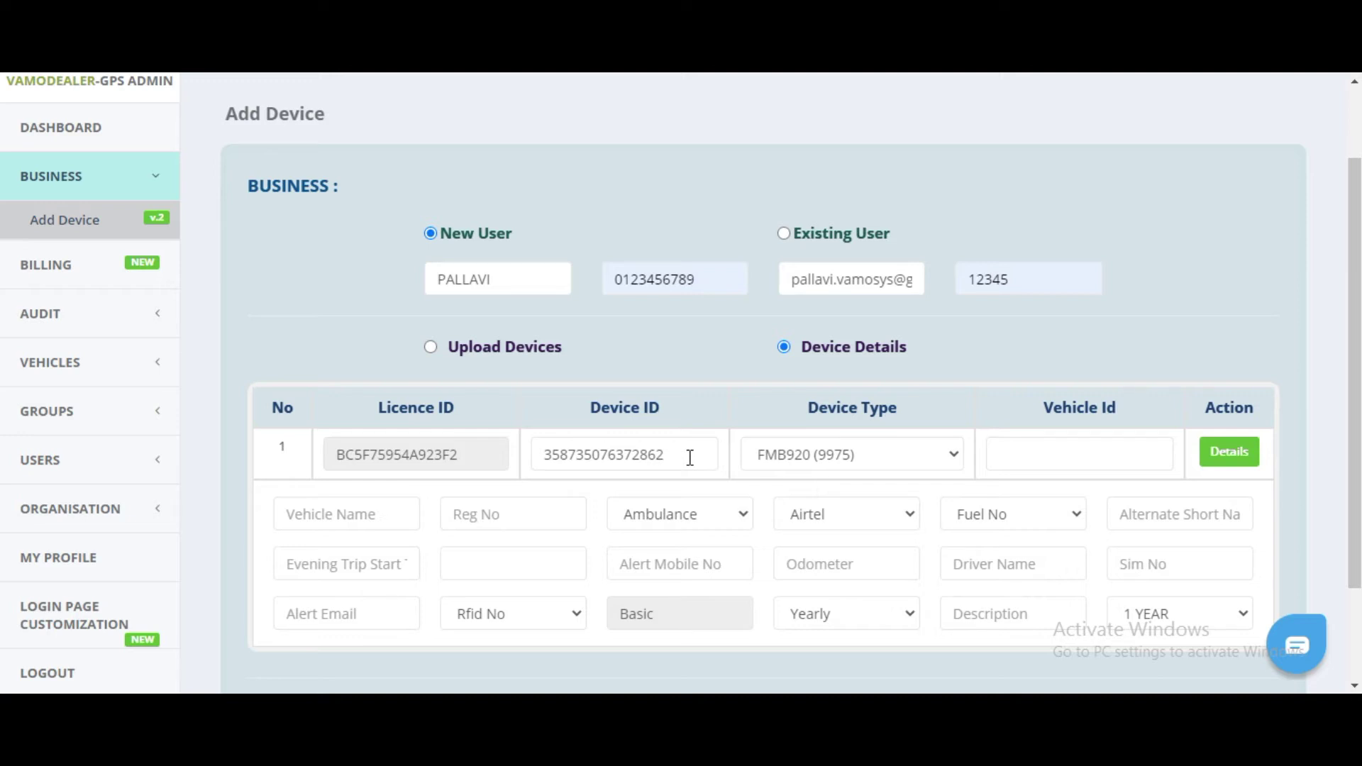
pyautogui.click(883, 467)
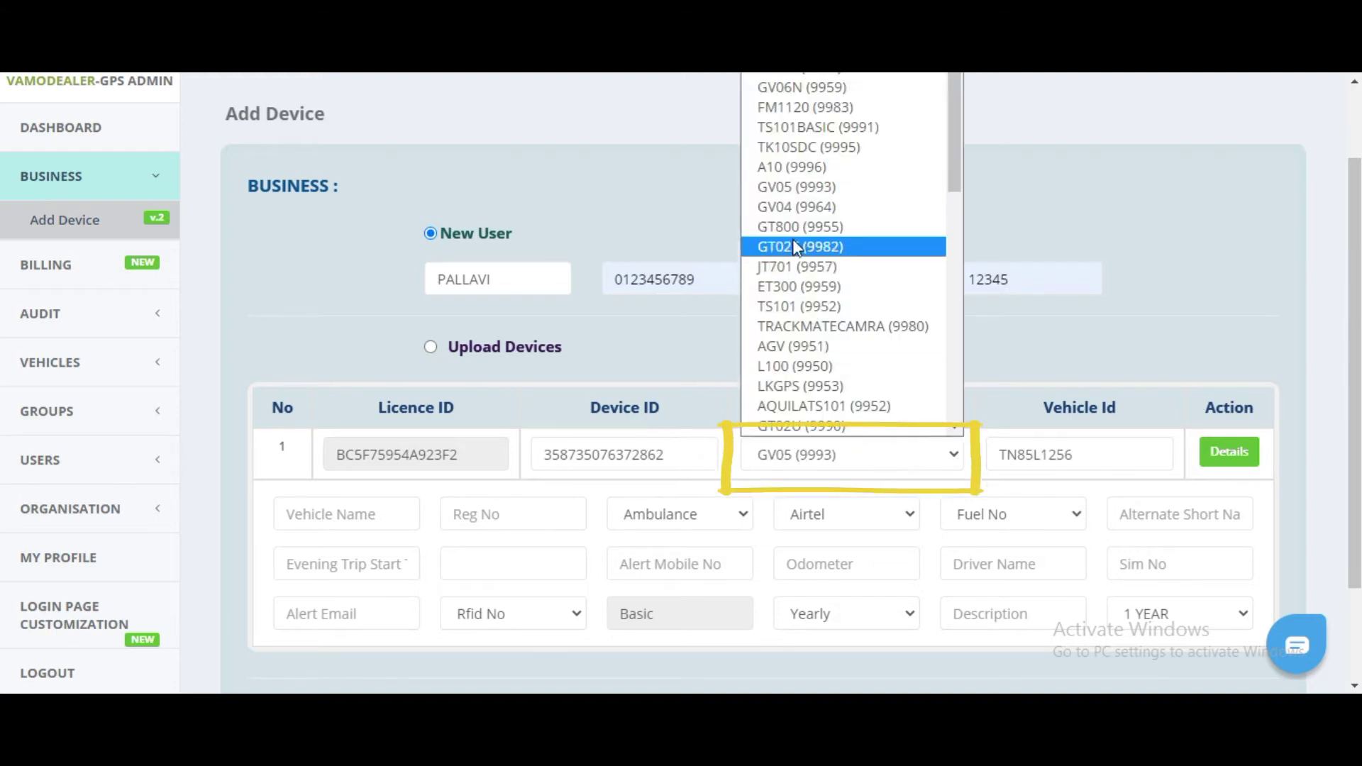
pyautogui.click(796, 189)
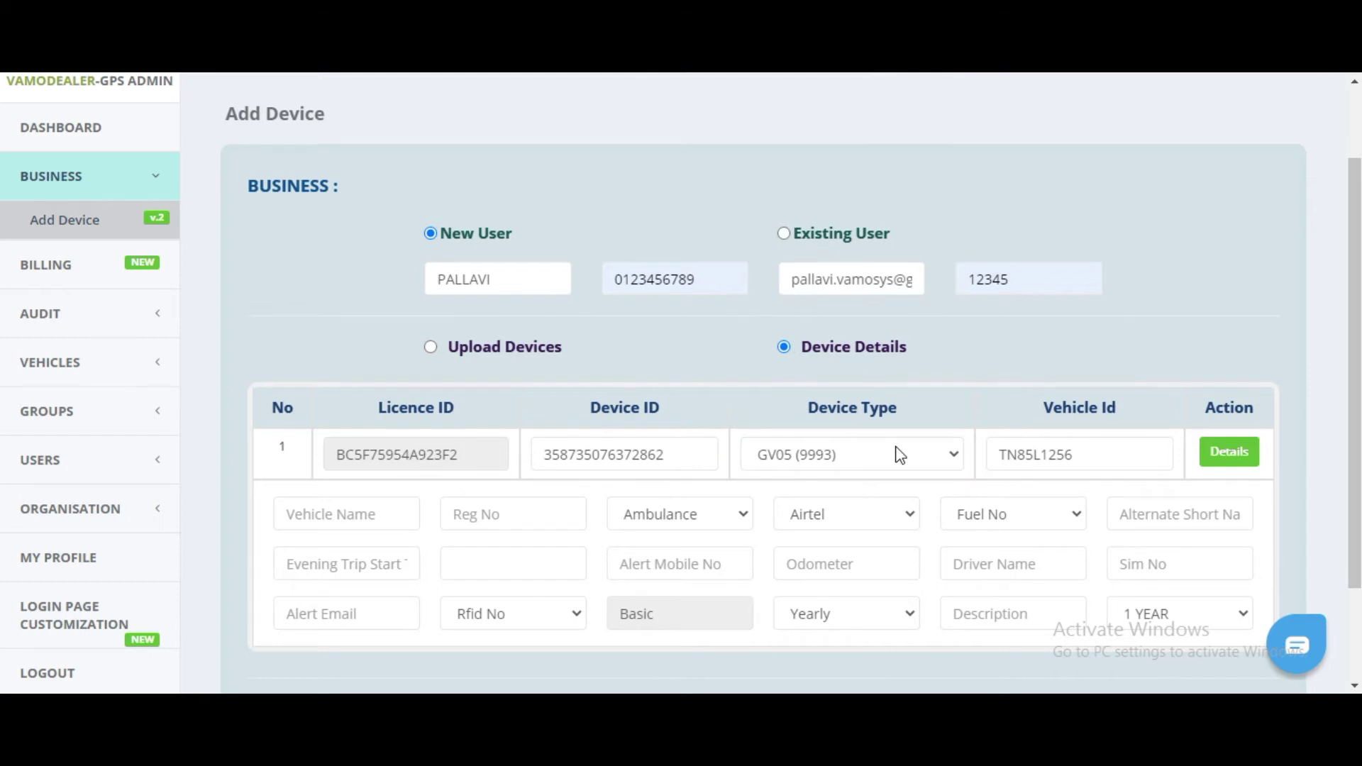
pyautogui.click(1037, 452)
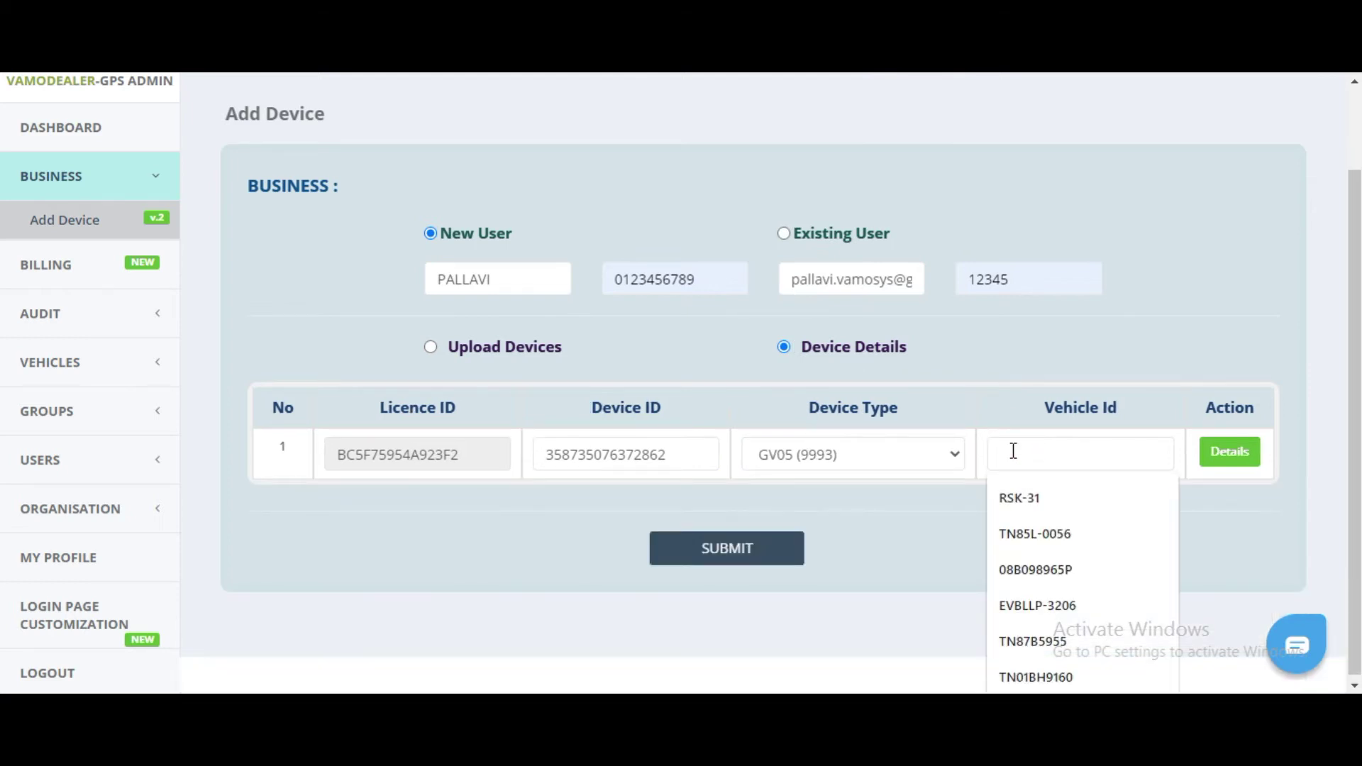
pyautogui.write('TN85L1256')
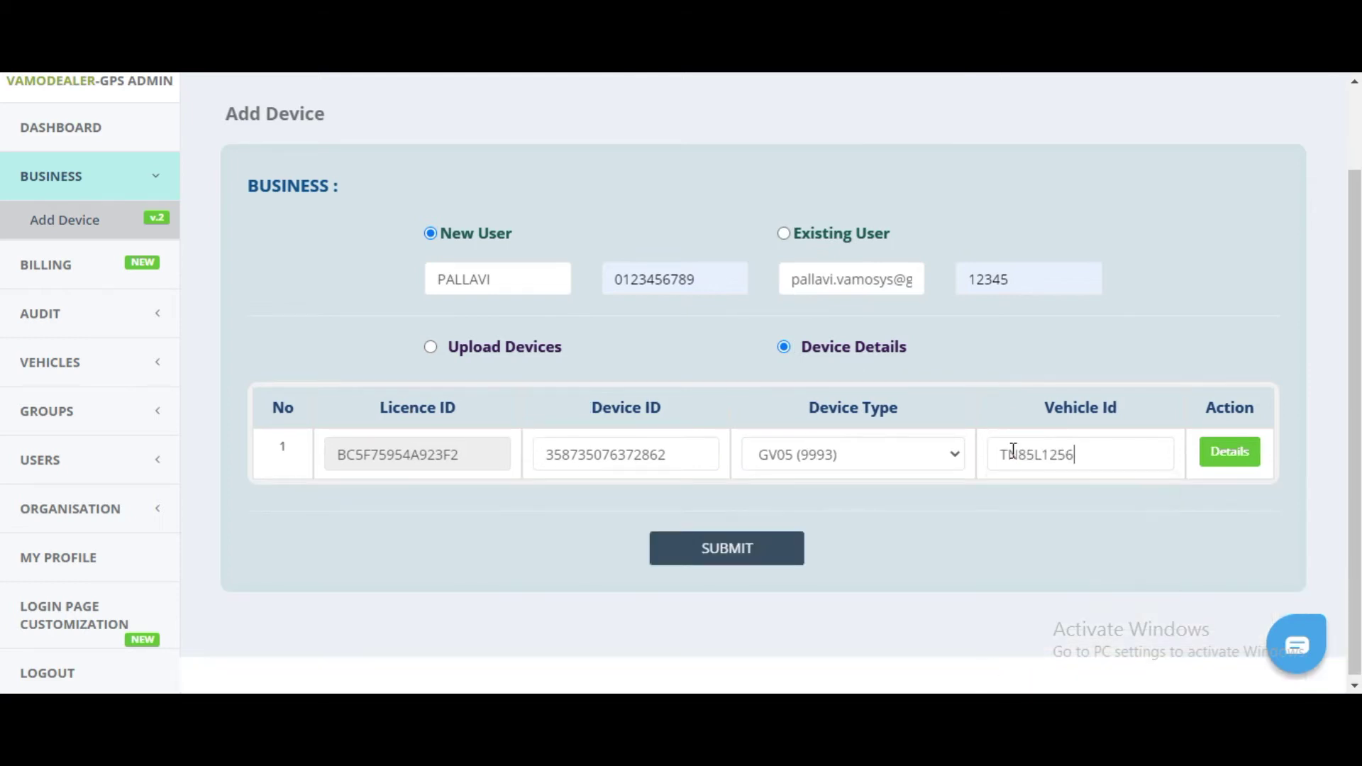
pyautogui.click(1222, 458)
pyautogui.scroll(-2, 364, 461)
pyautogui.click(364, 414)
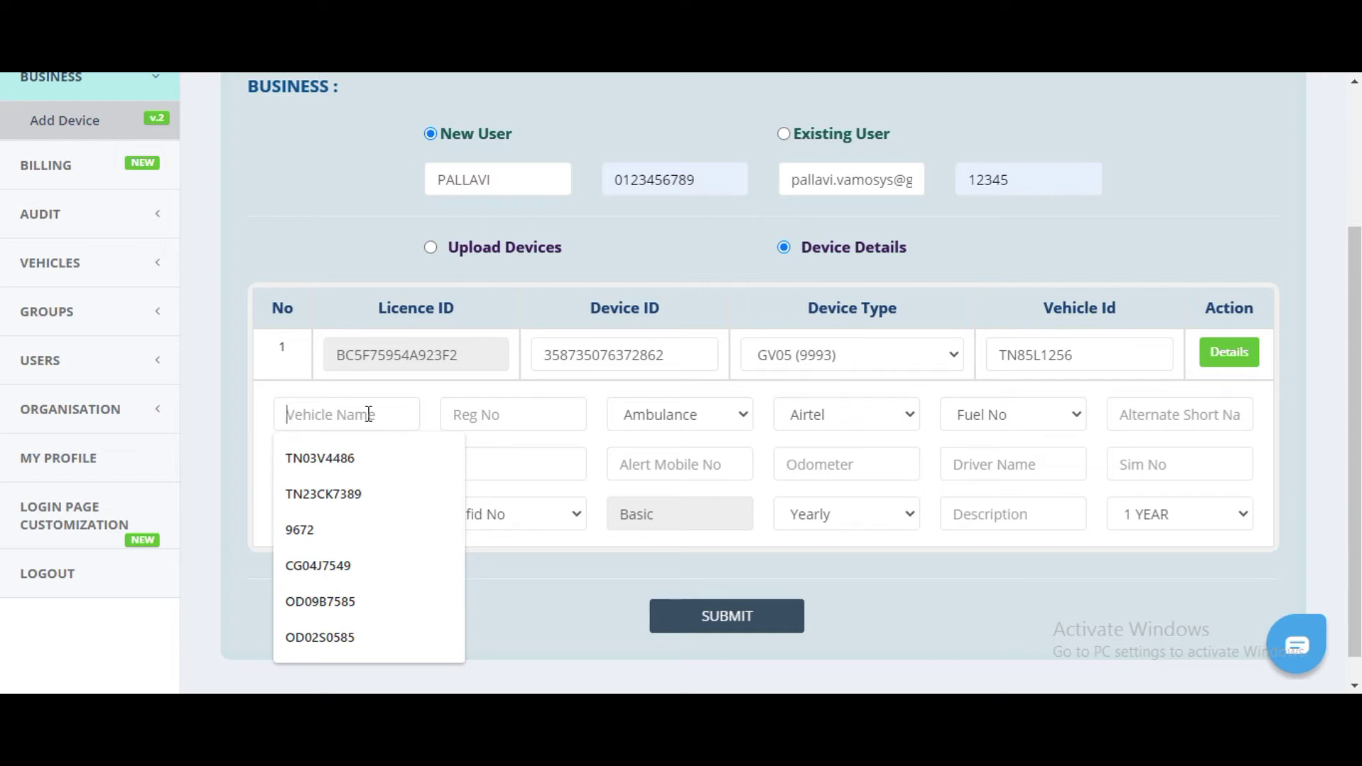
pyautogui.write('TN85L1256')
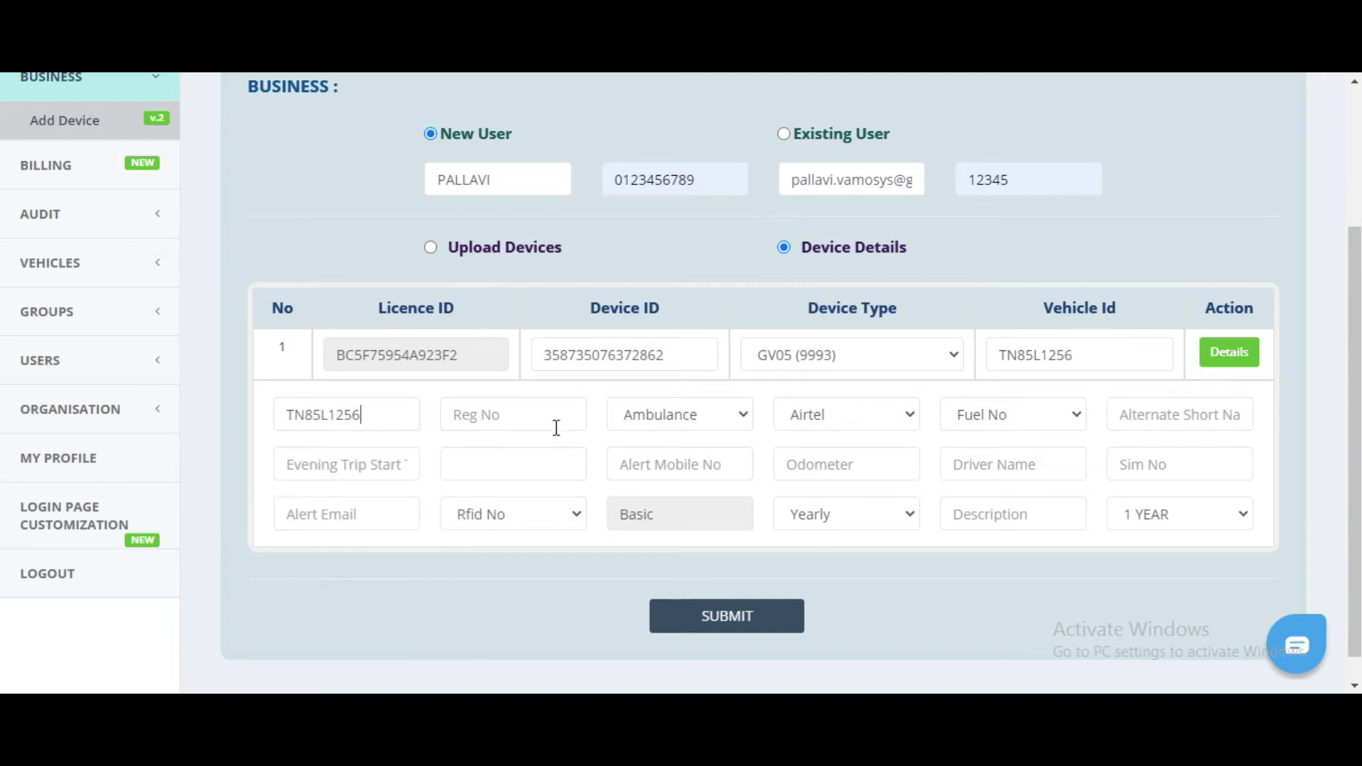
pyautogui.click(524, 415)
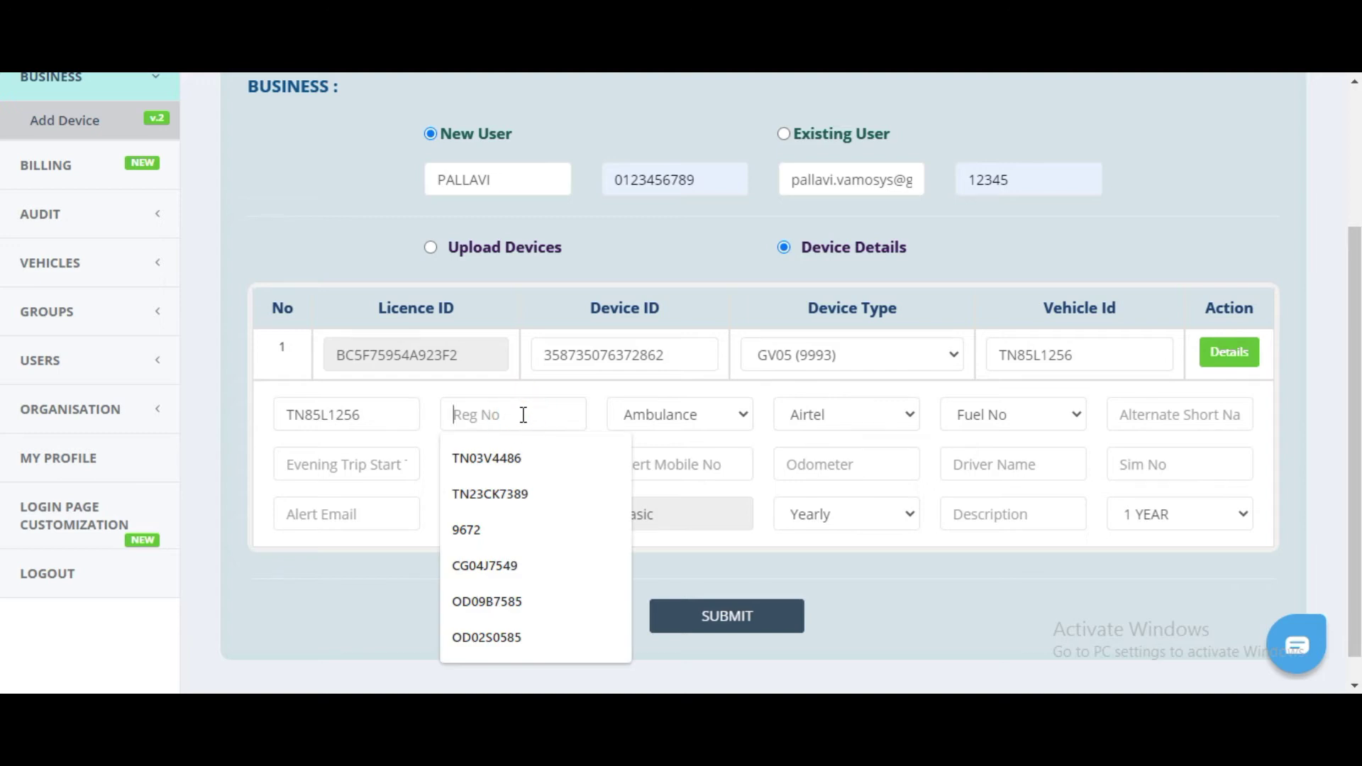
pyautogui.write('TN85L1256')
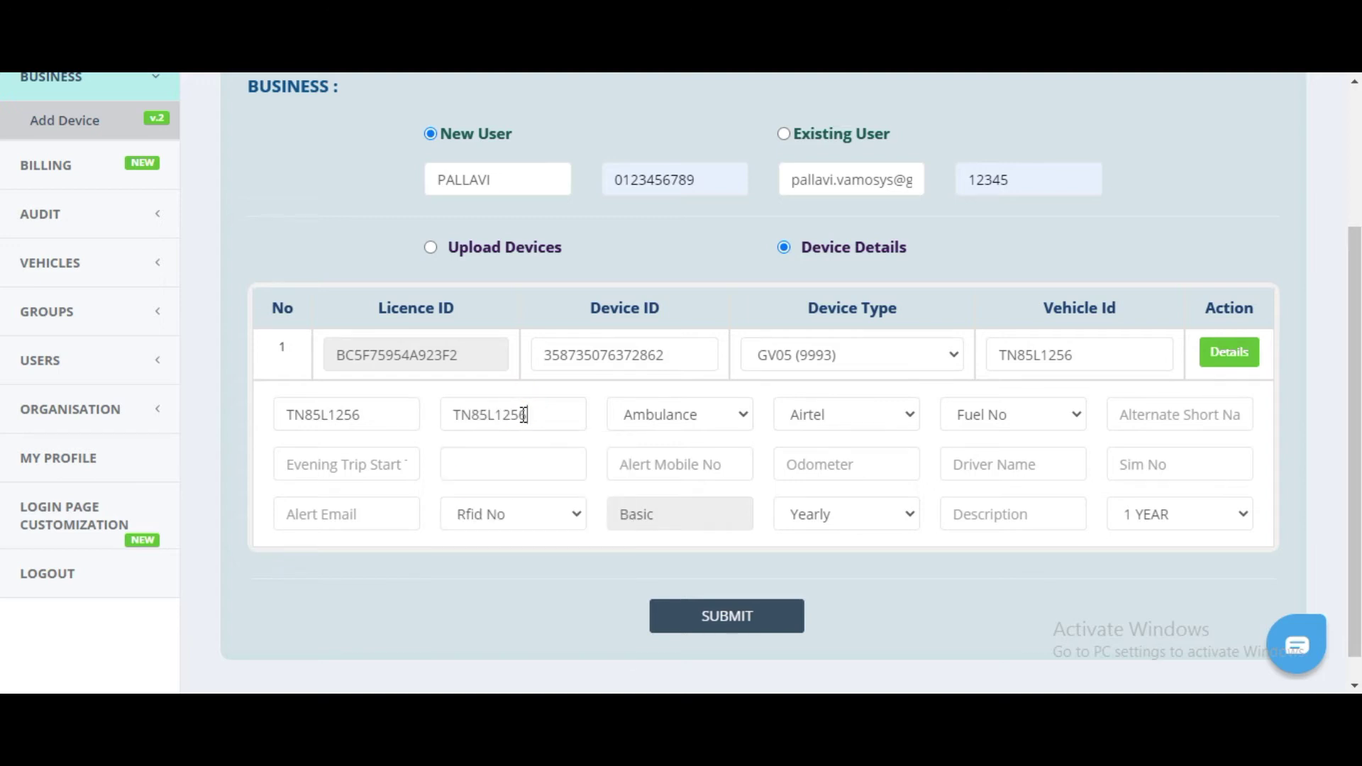
# Set vehicle type Truck, SIM carrier Vodafone, and fill in the SIM number
pyautogui.click(679, 414)
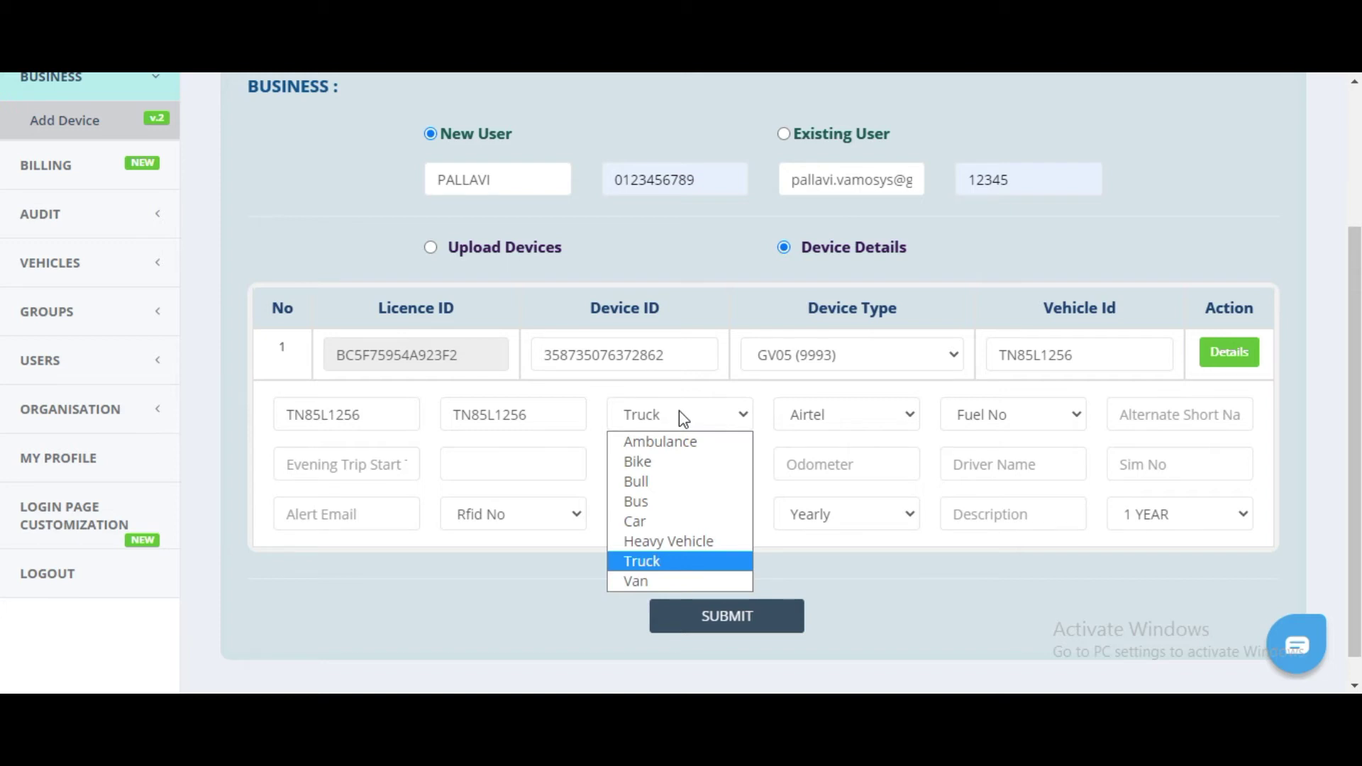
pyautogui.click(675, 564)
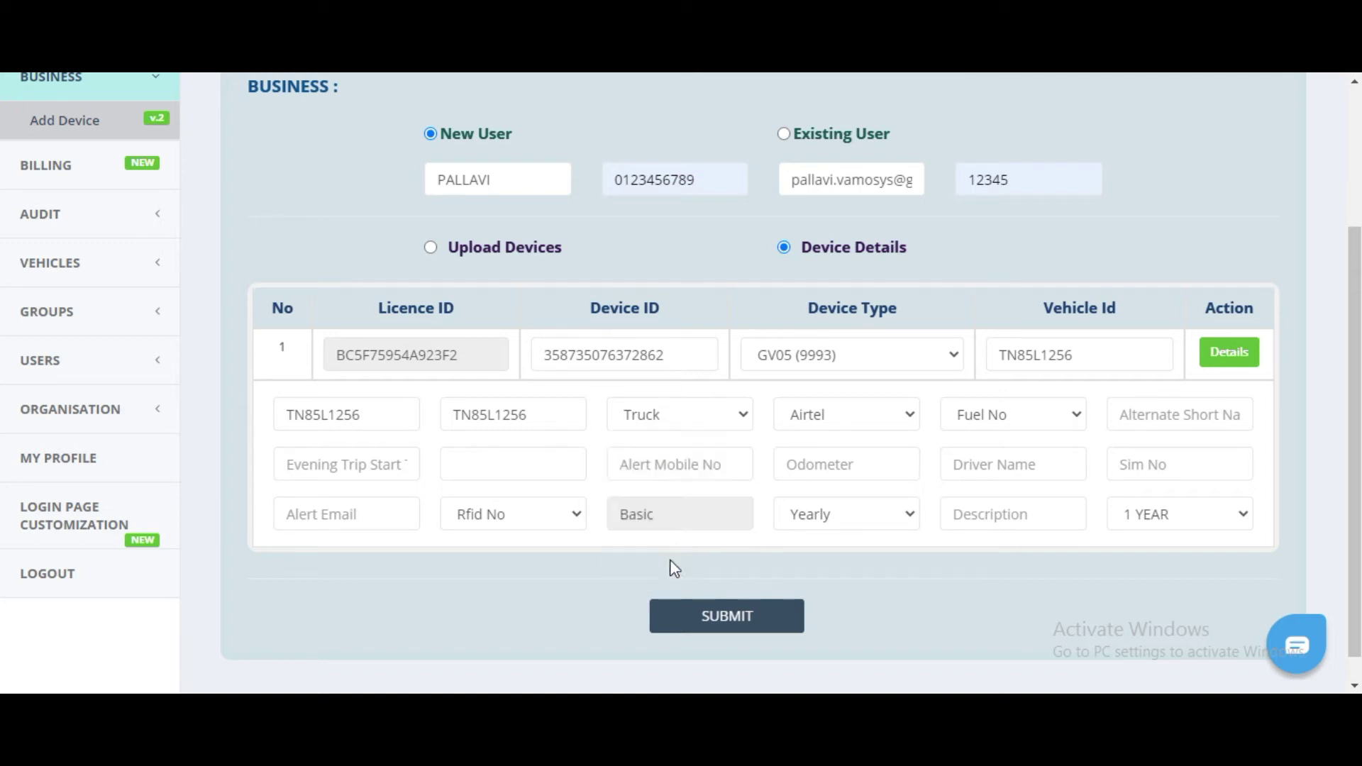
pyautogui.click(823, 419)
pyautogui.click(823, 501)
pyautogui.click(887, 424)
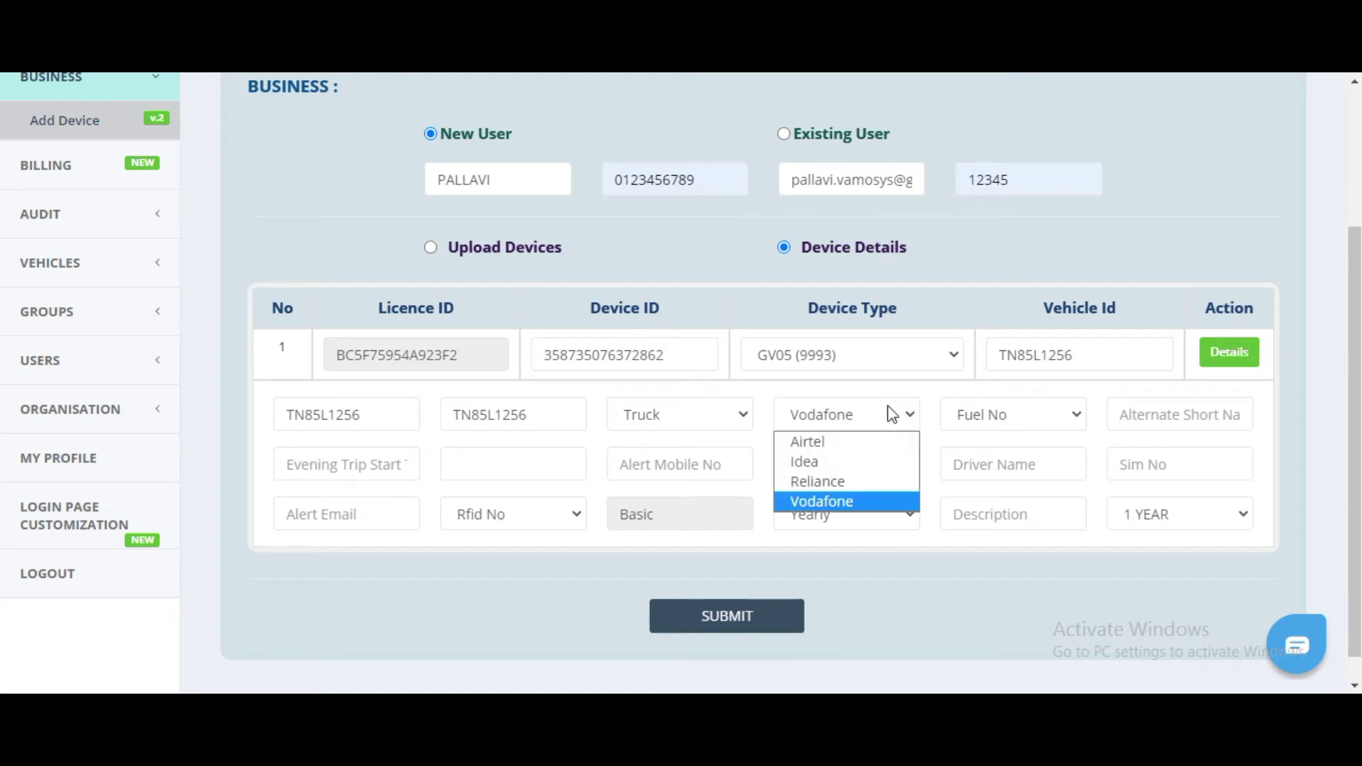
pyautogui.click(892, 414)
pyautogui.click(1129, 474)
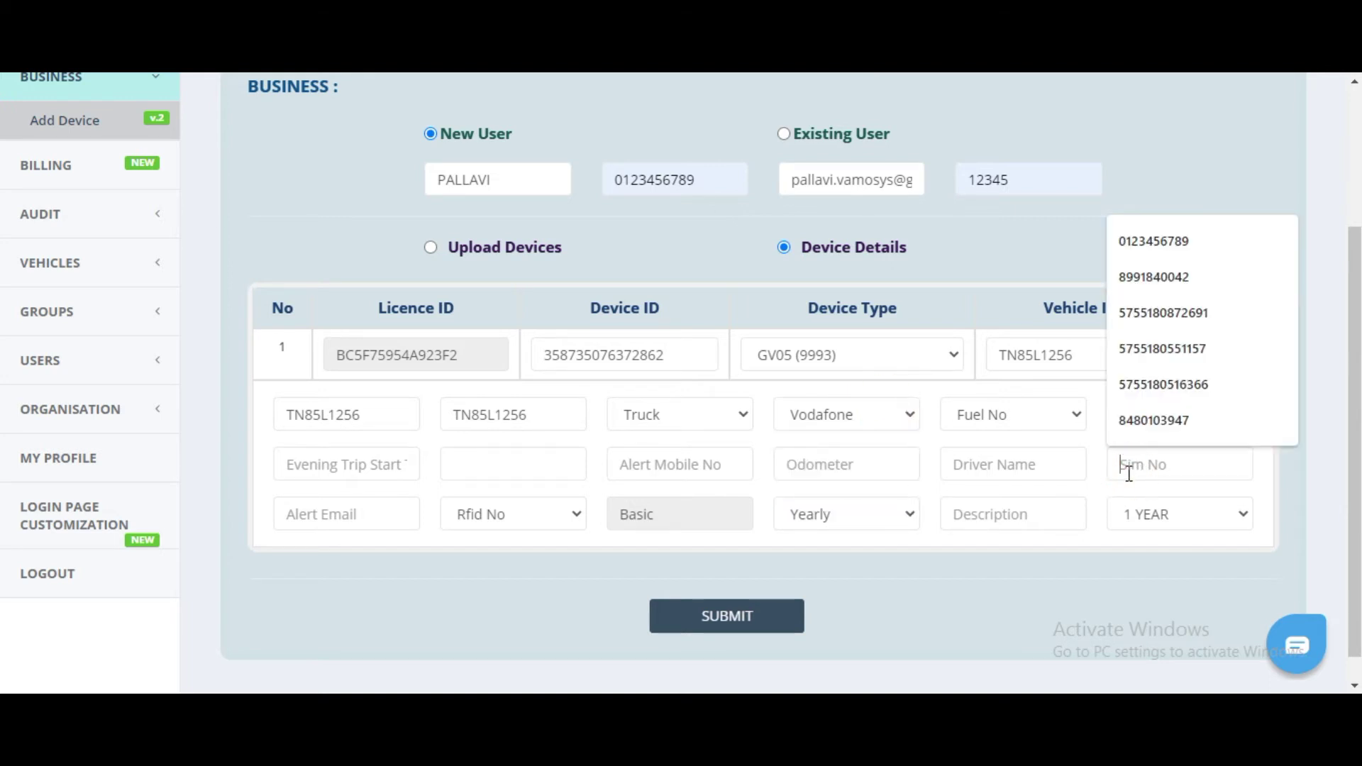
pyautogui.hotkey('ctrl', 'v')
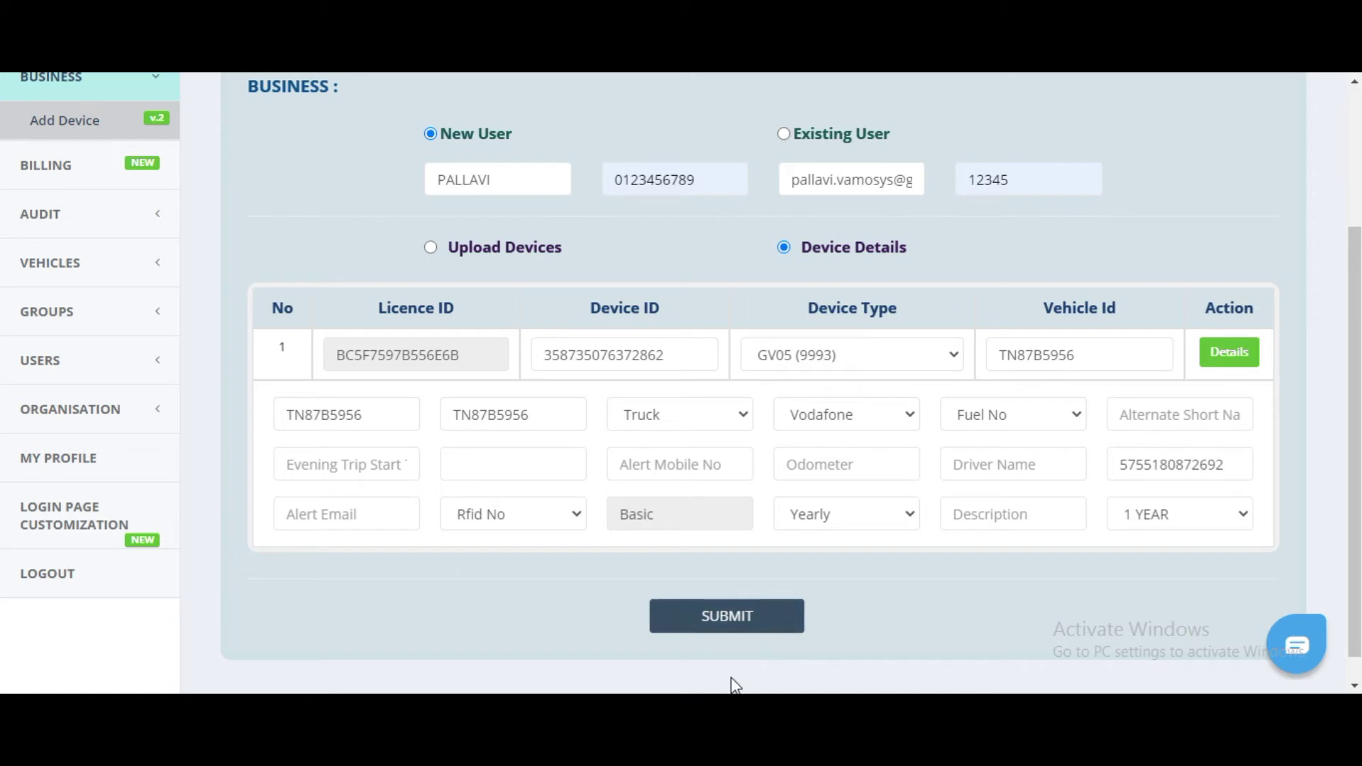
# Submit the new user's device, then request 1 more Basic device for an existing user
pyautogui.click(736, 628)
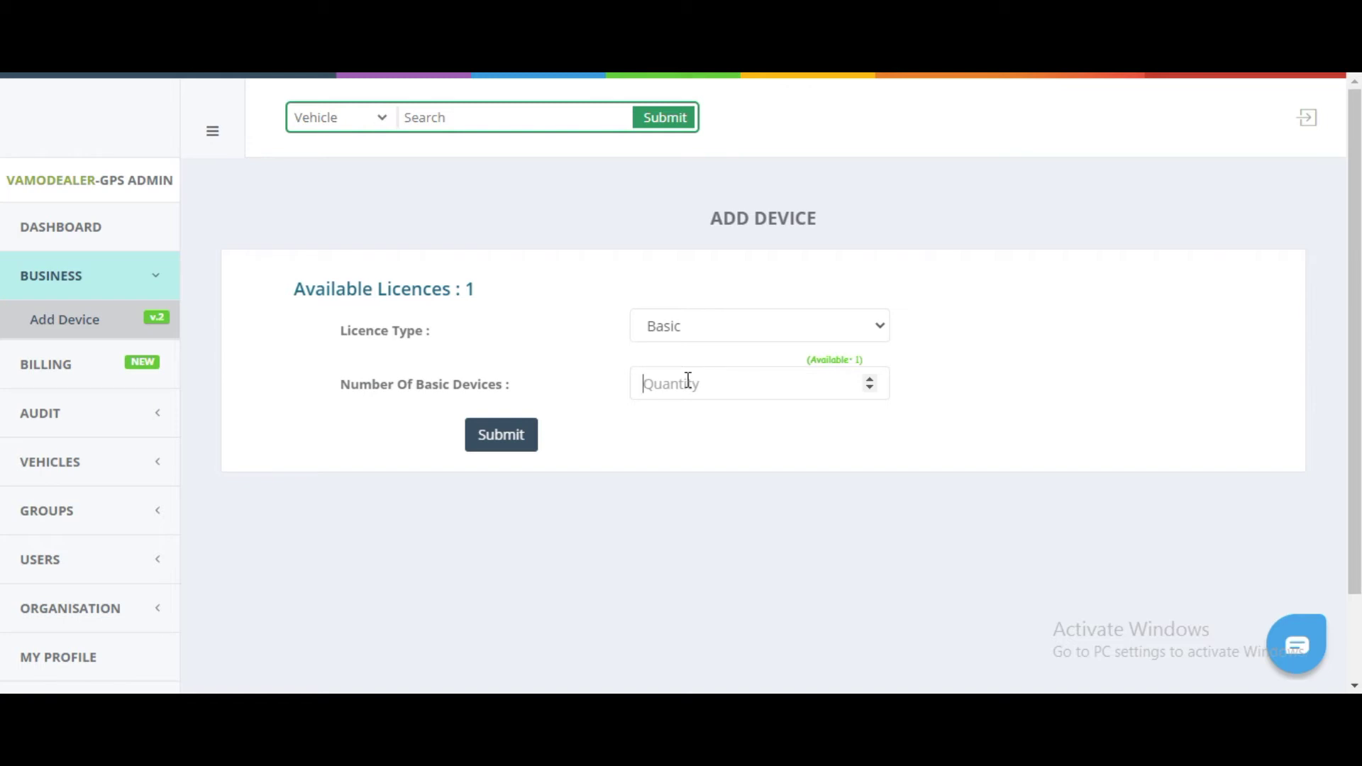
pyautogui.click(688, 380)
pyautogui.write('1')
pyautogui.click(521, 438)
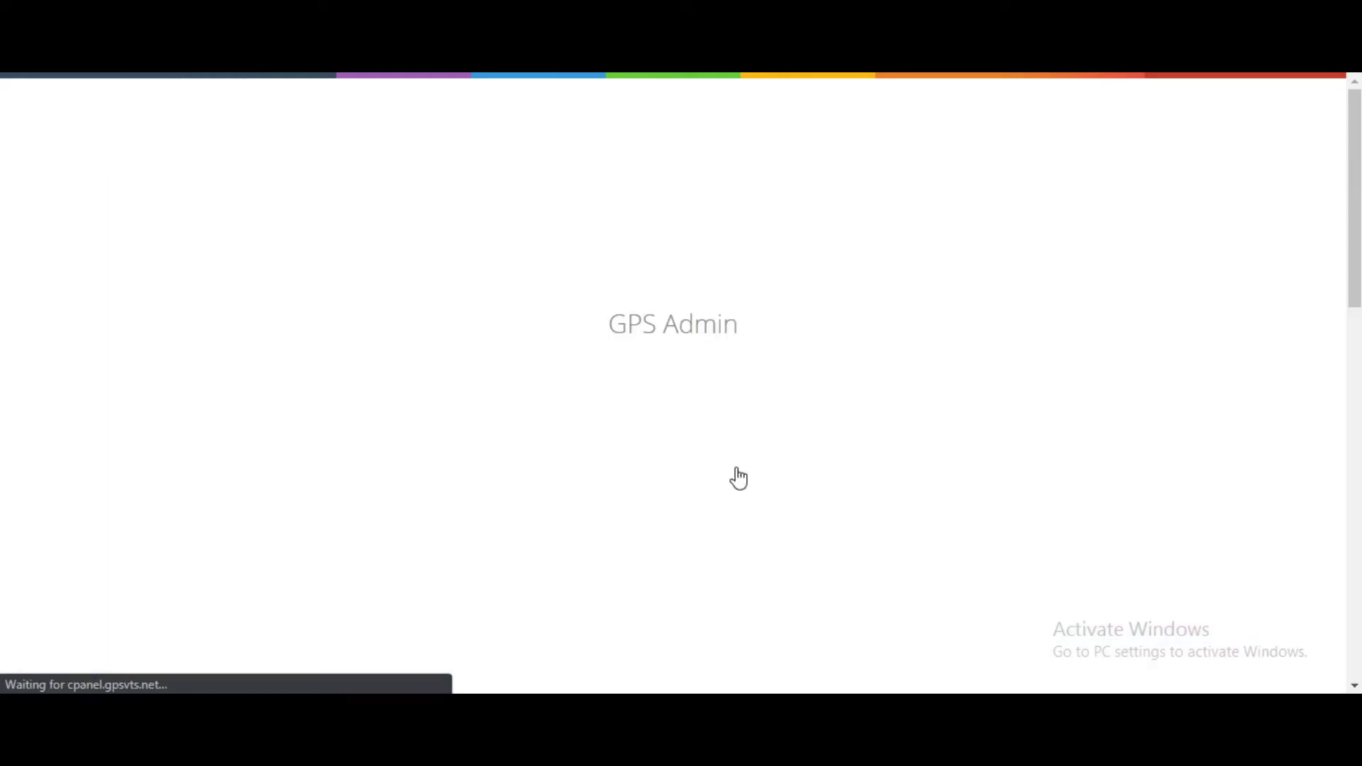
pyautogui.click(785, 333)
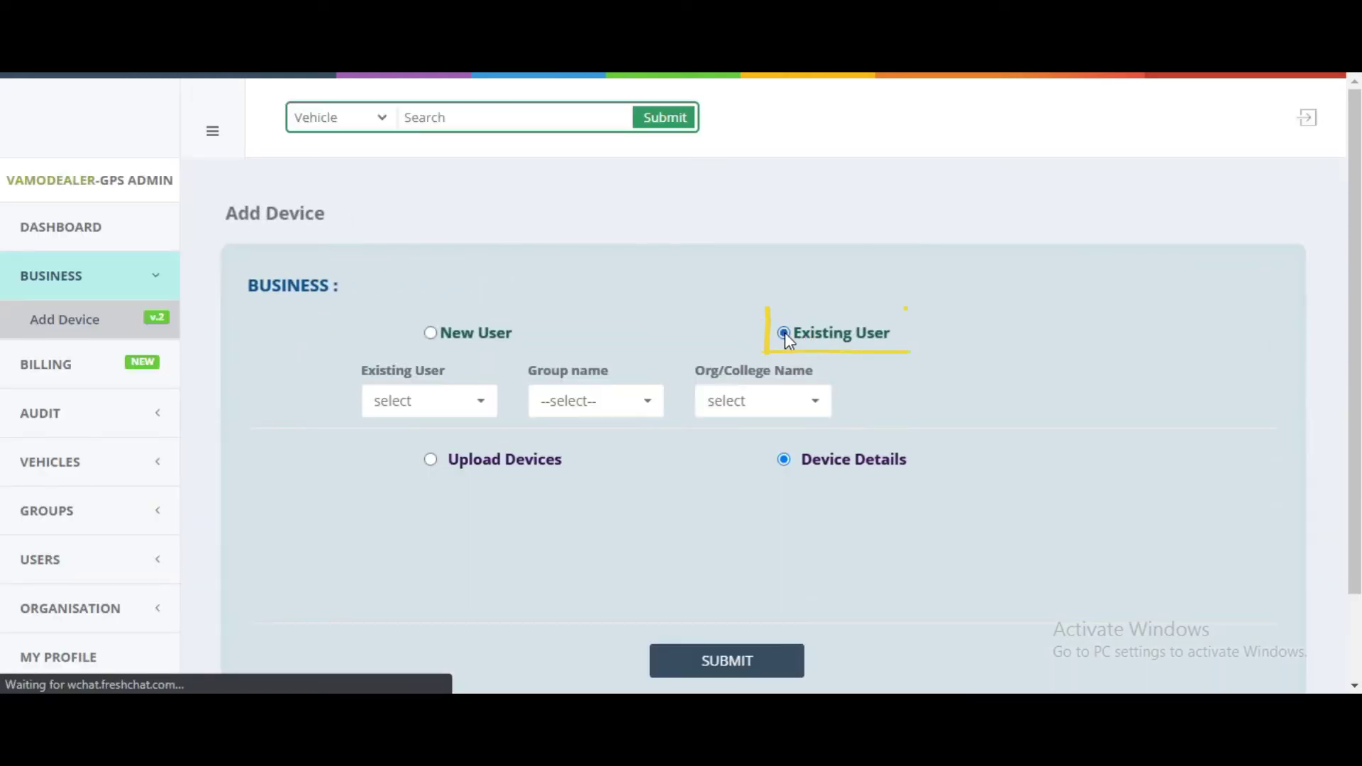
pyautogui.click(479, 408)
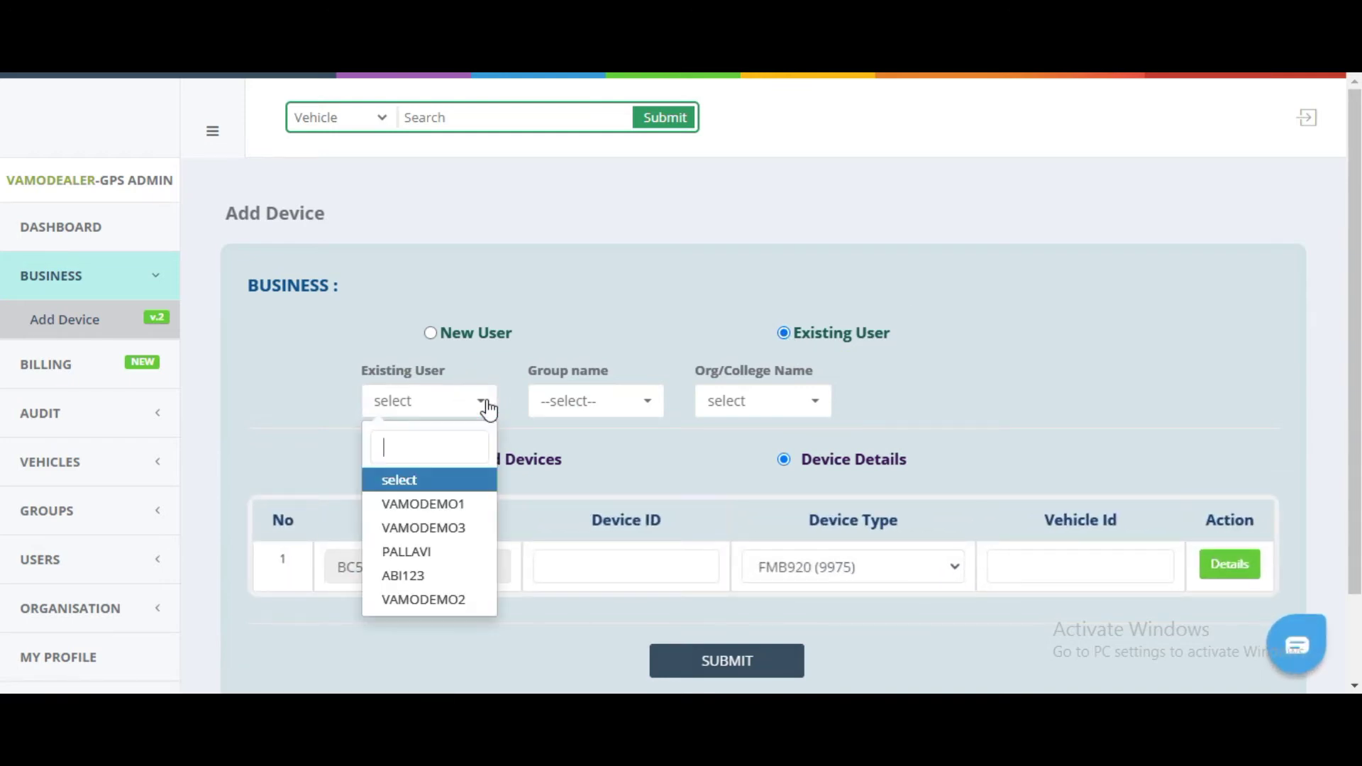
pyautogui.click(427, 552)
pyautogui.click(693, 393)
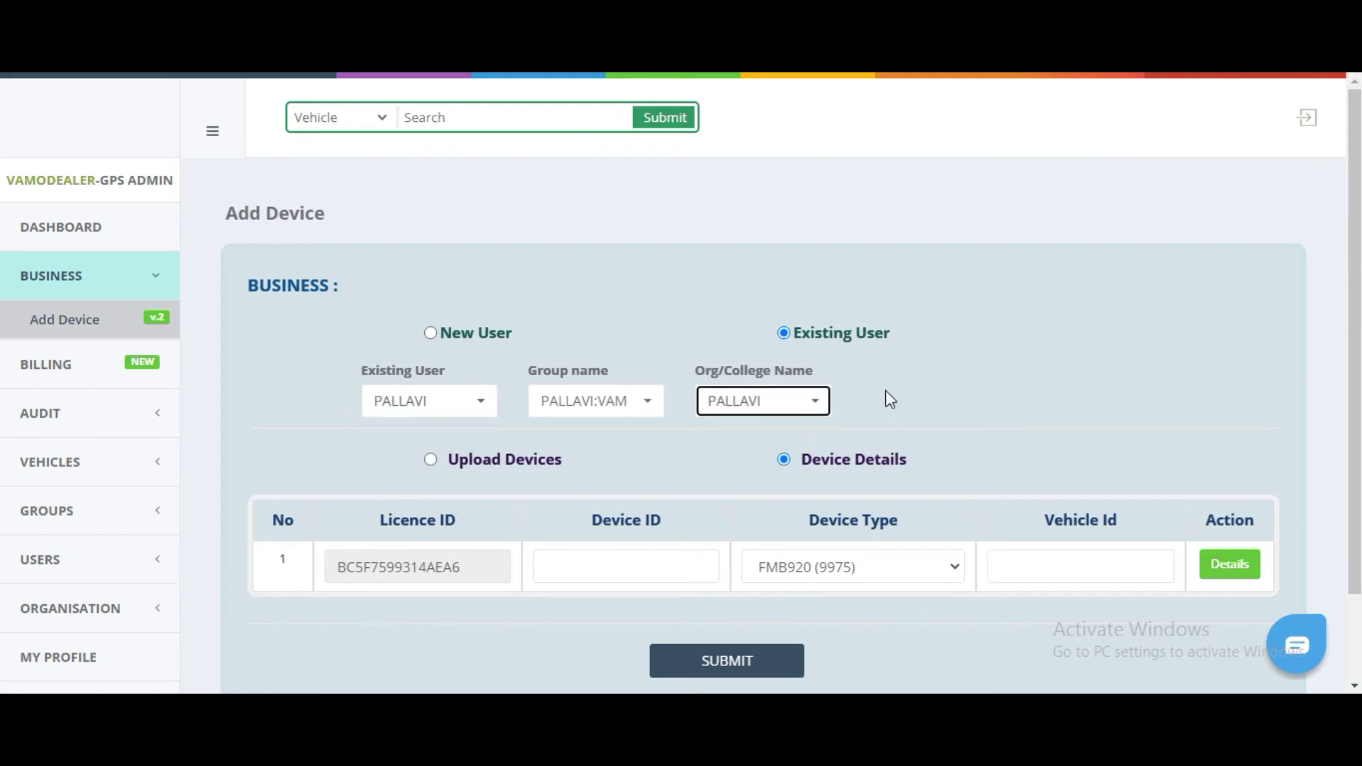
pyautogui.click(626, 566)
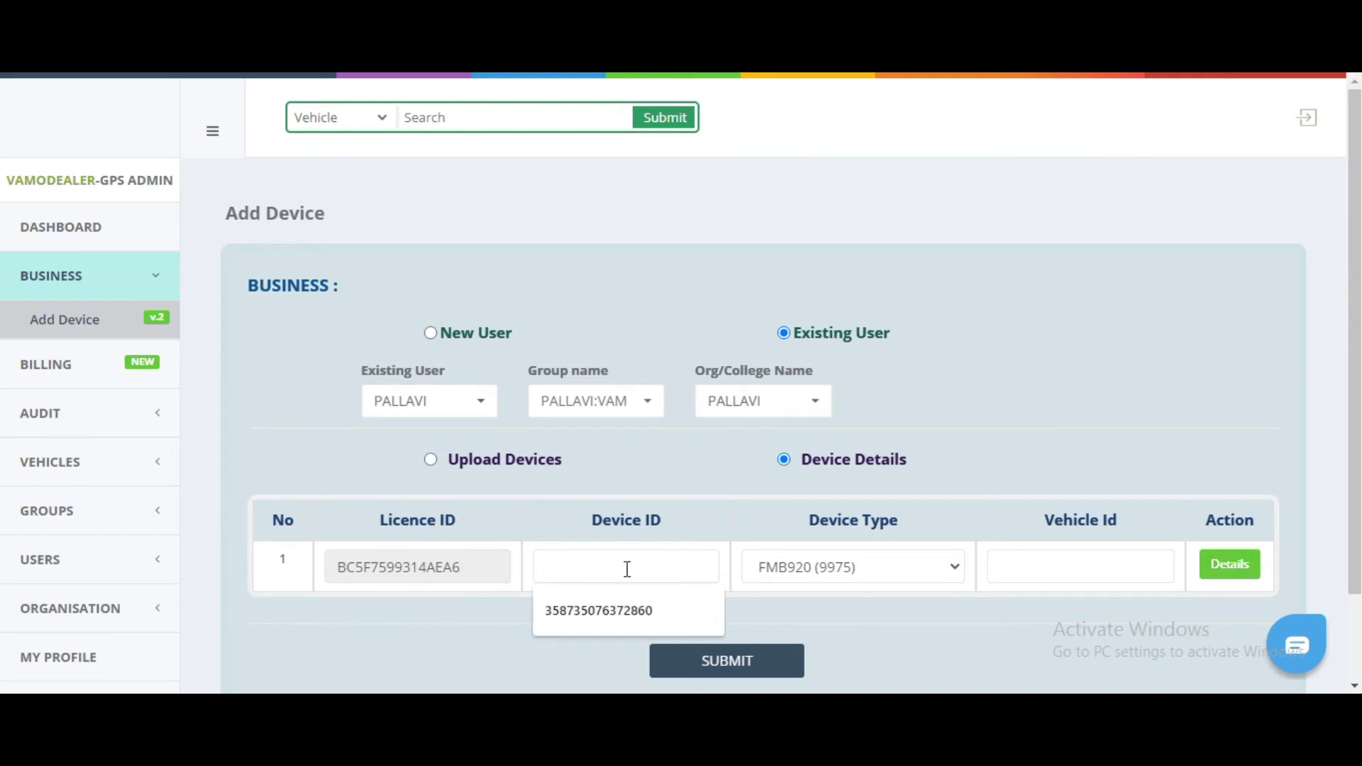
pyautogui.click(602, 612)
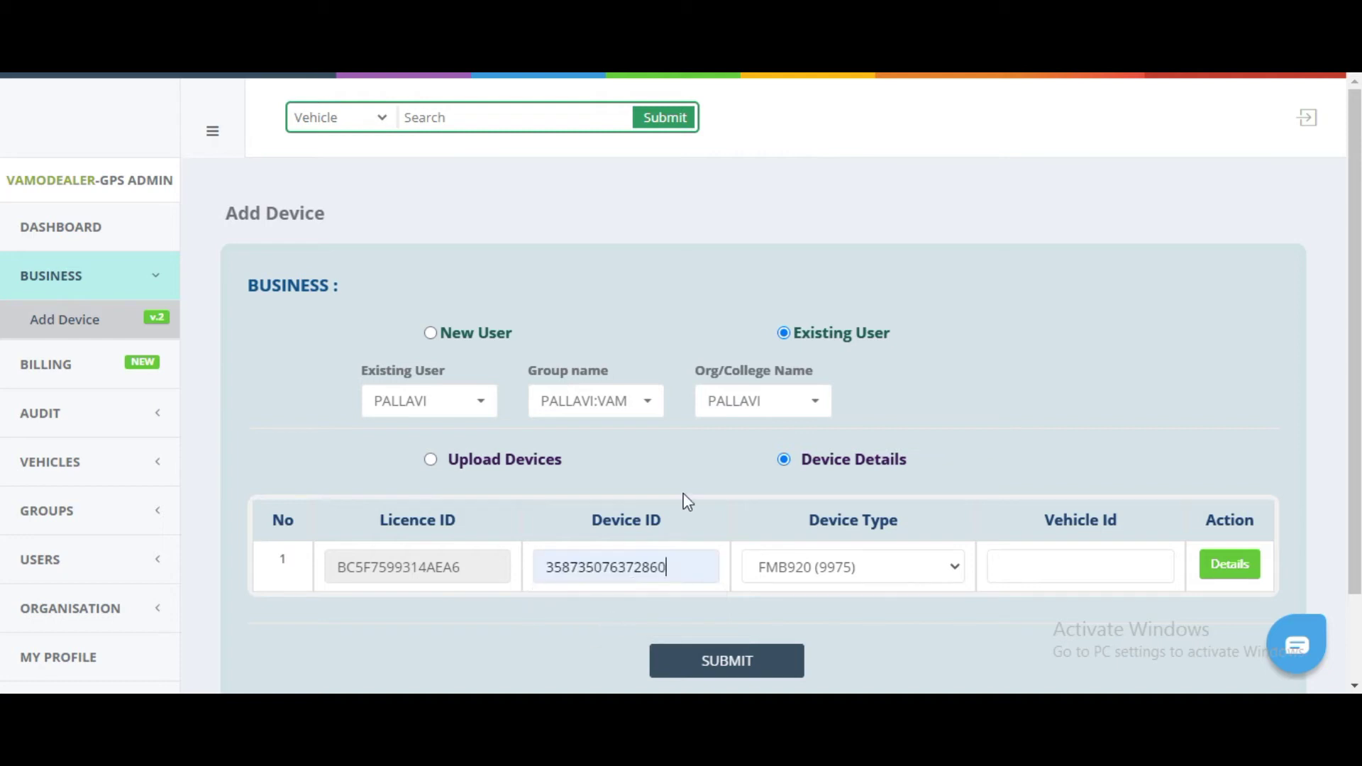
# Set the device type to GV05 (9993)
pyautogui.scroll(-2, 684, 496)
pyautogui.click(844, 481)
pyautogui.write('gv05')
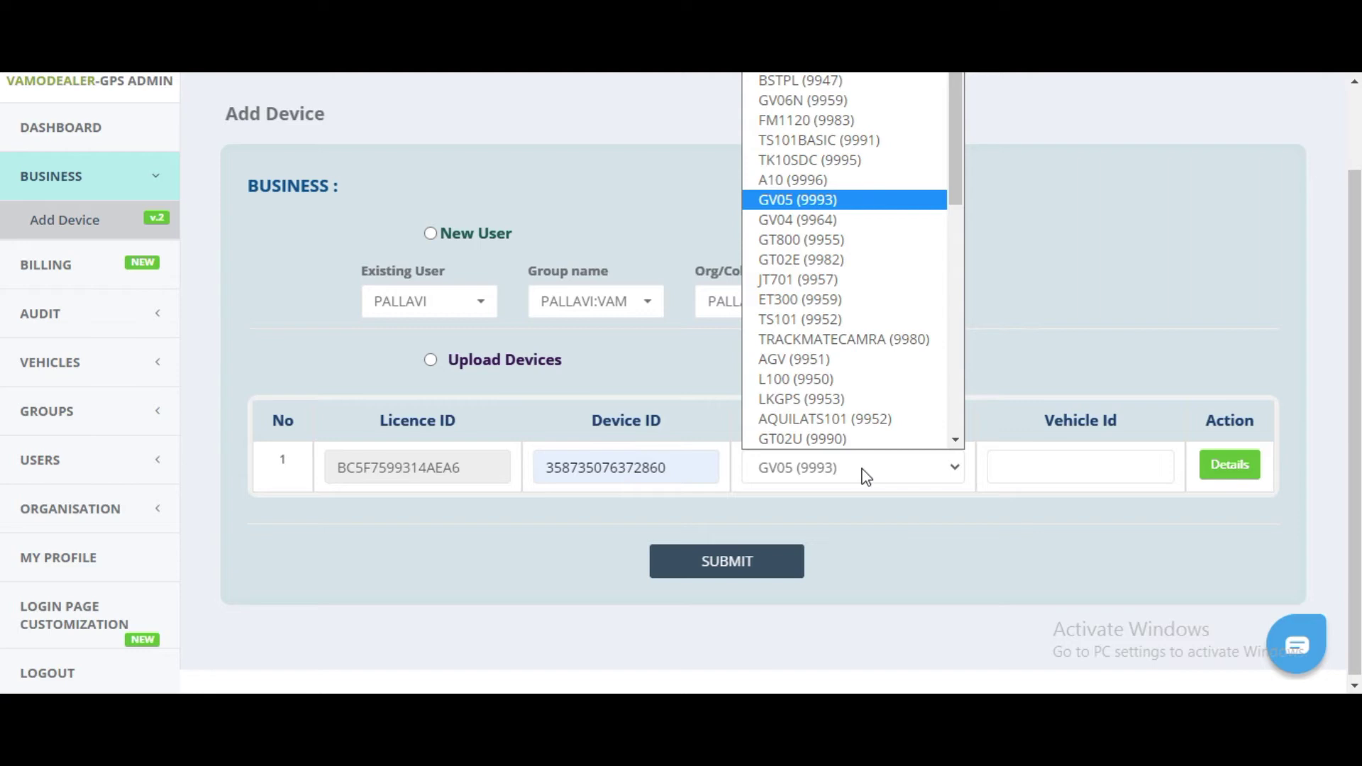
pyautogui.press('Return')
# Enter EVBLLP-3206 as both the vehicle name and registration number
pyautogui.click(1230, 465)
pyautogui.scroll(-2, 709, 461)
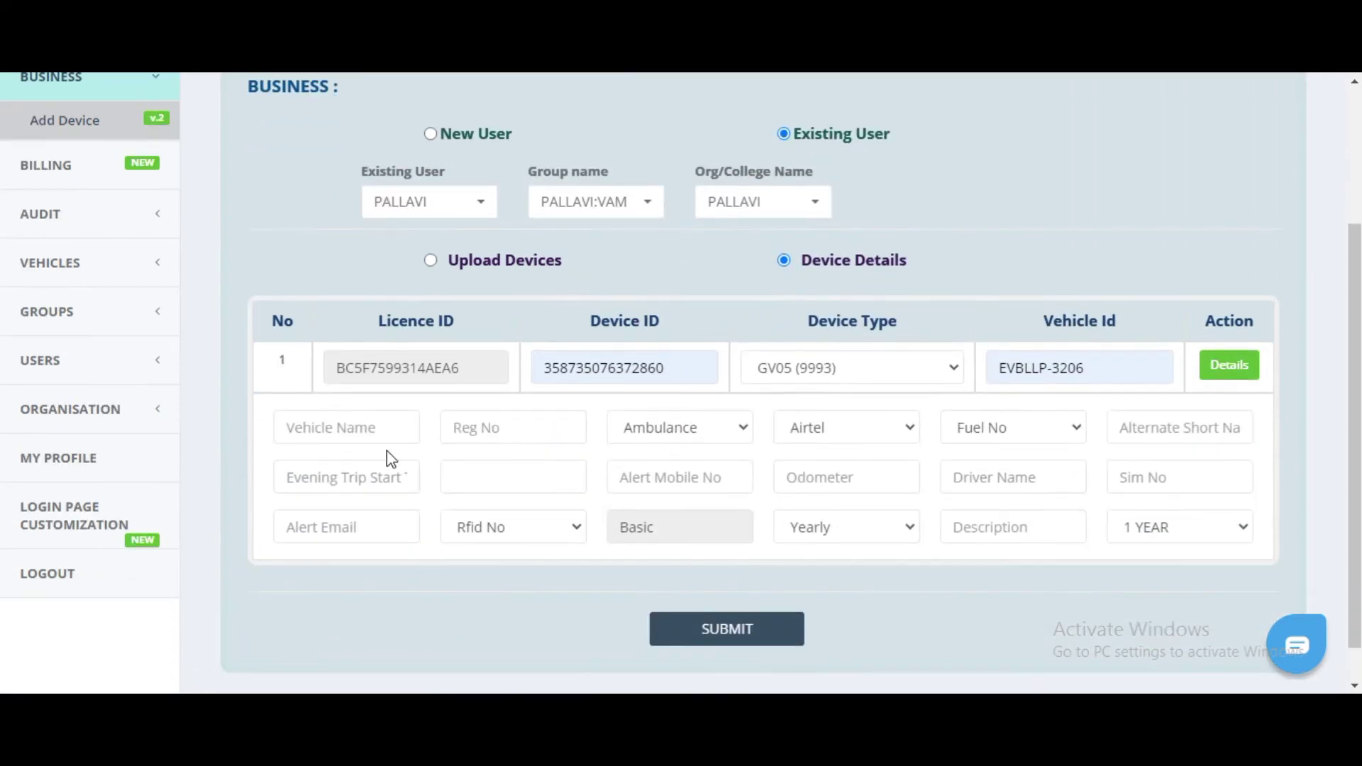
pyautogui.click(345, 428)
pyautogui.write('EVBLLP-3206')
pyautogui.click(469, 430)
pyautogui.write('EVBLLP-3206')
# Set vehicle type Truck, SIM provider Vodafone, fill the SIM number, and submit
pyautogui.click(696, 428)
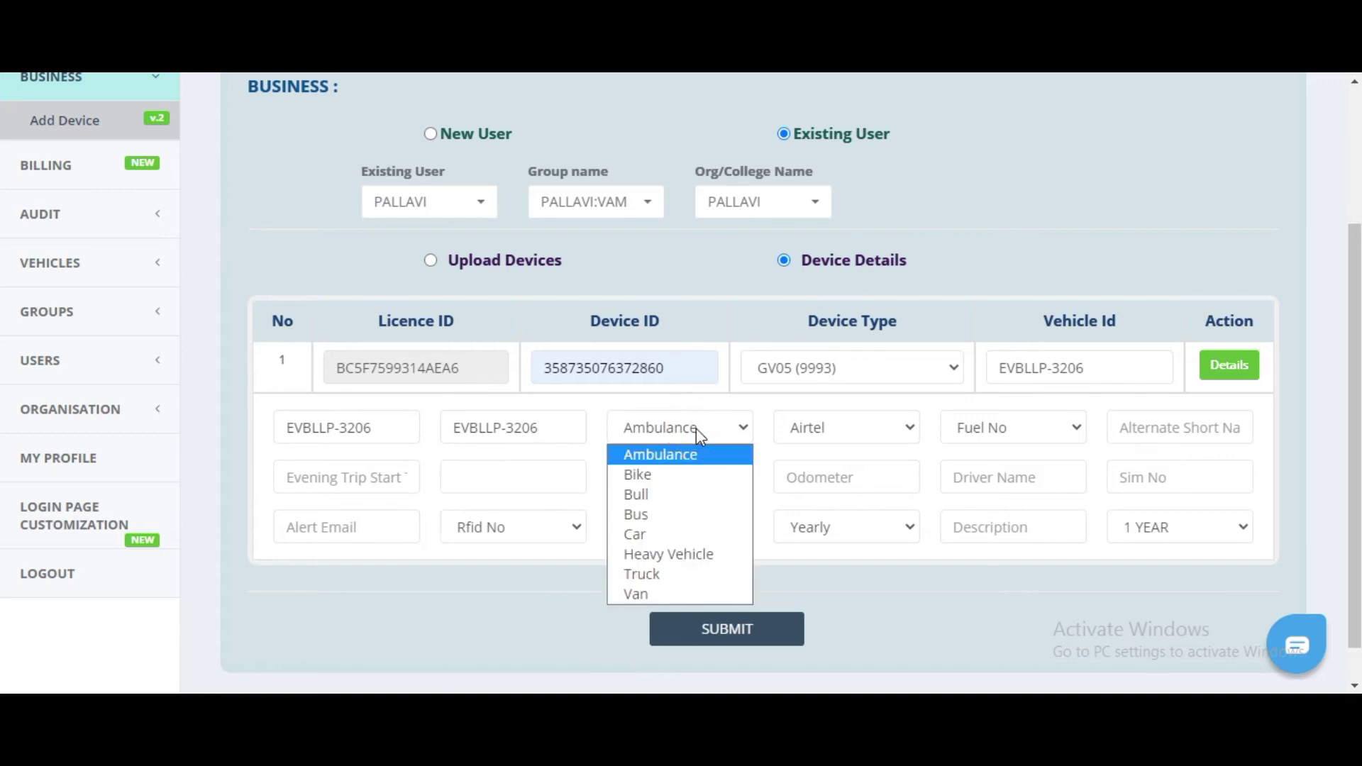
pyautogui.click(657, 574)
pyautogui.click(807, 428)
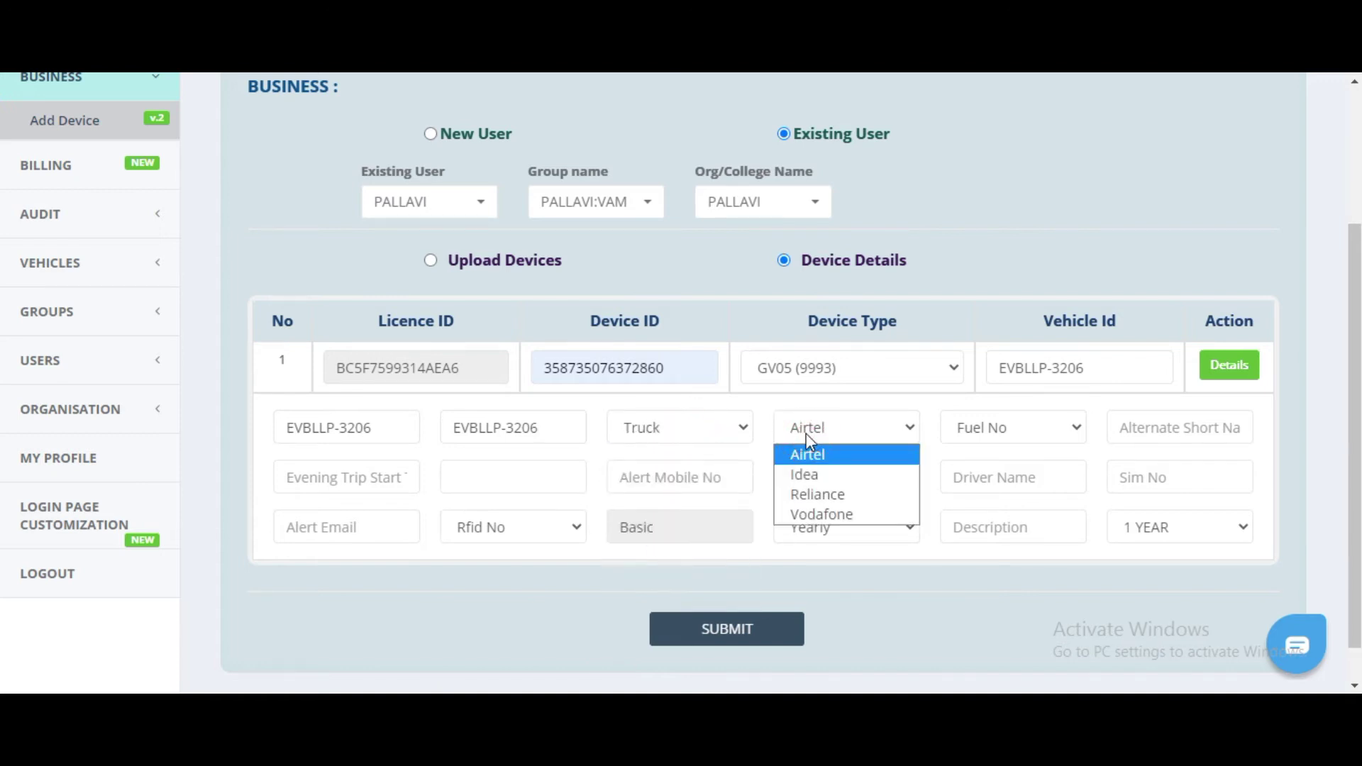
pyautogui.click(823, 515)
pyautogui.click(1128, 487)
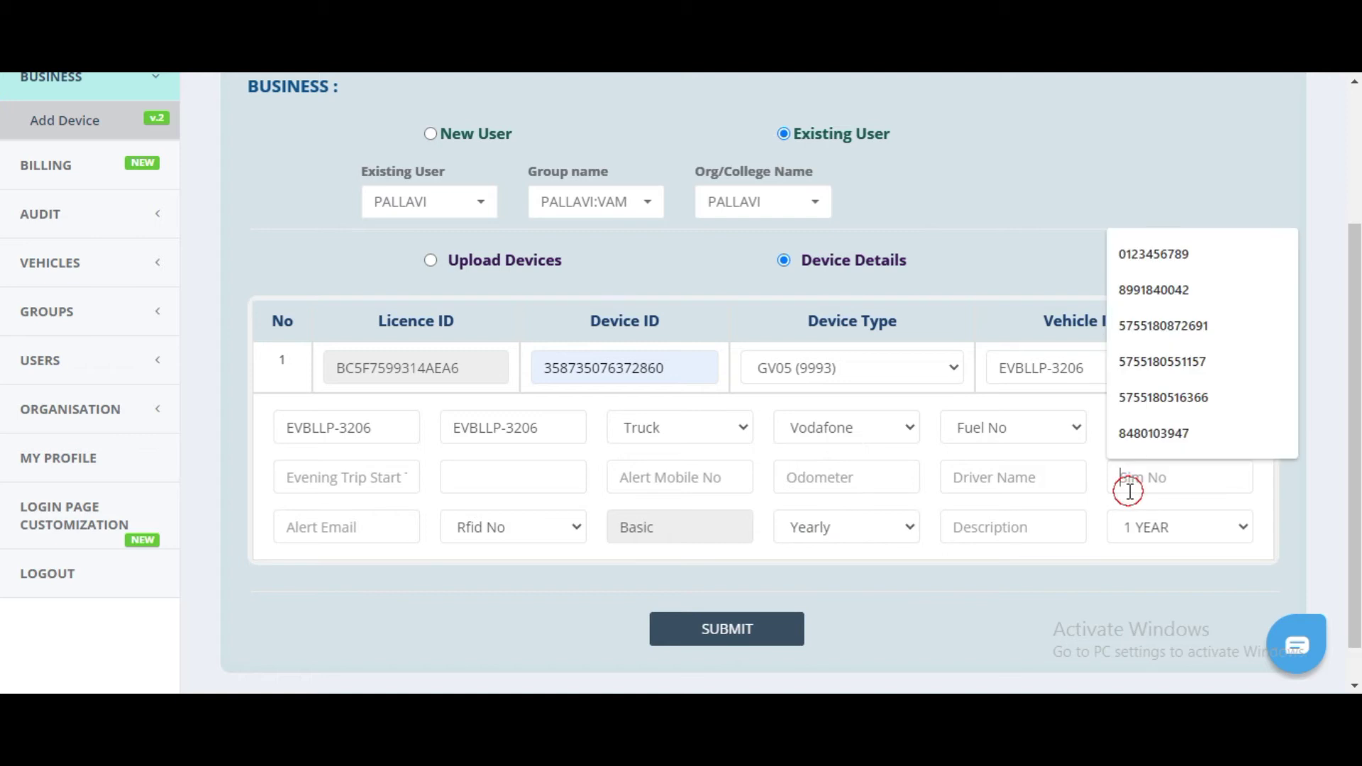
pyautogui.click(1121, 370)
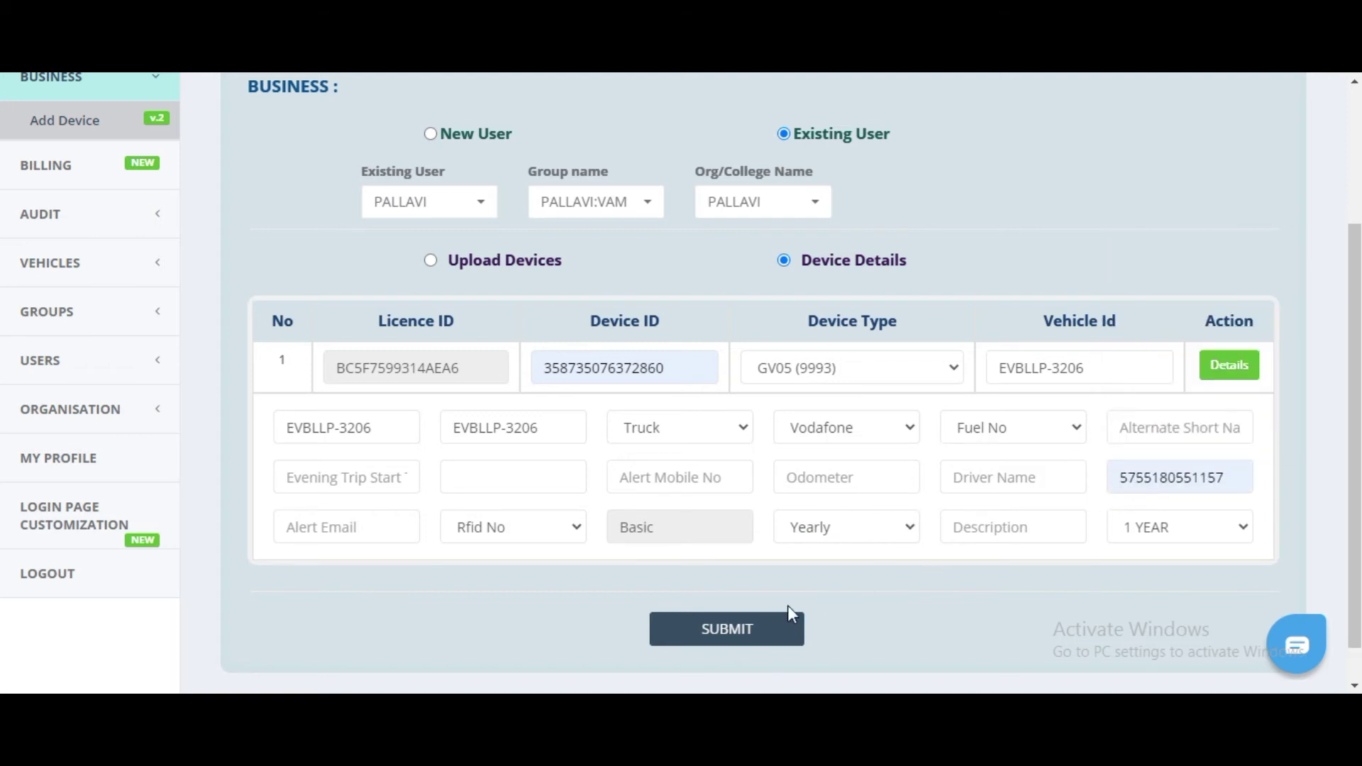
pyautogui.click(722, 647)
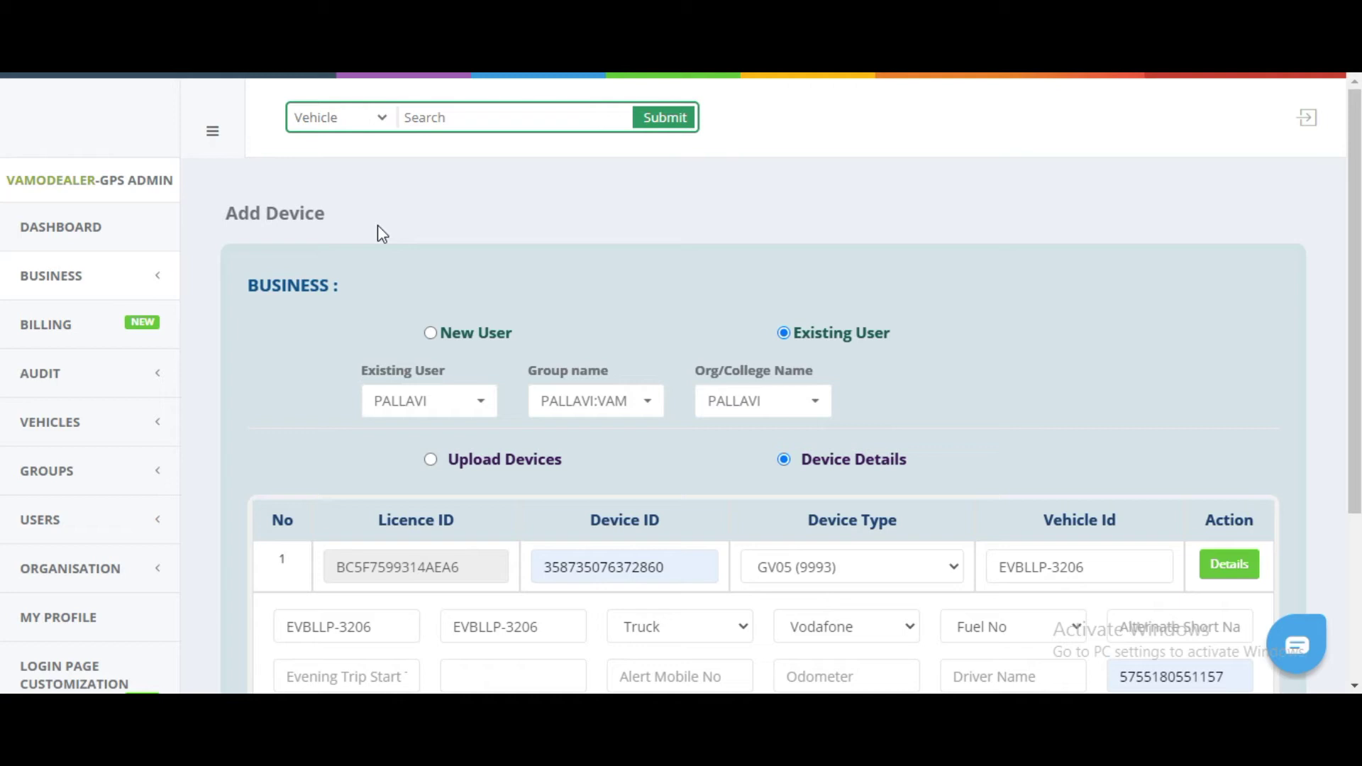
# Show the billing licence list at 50 entries per page, then view expired licences
pyautogui.click(43, 339)
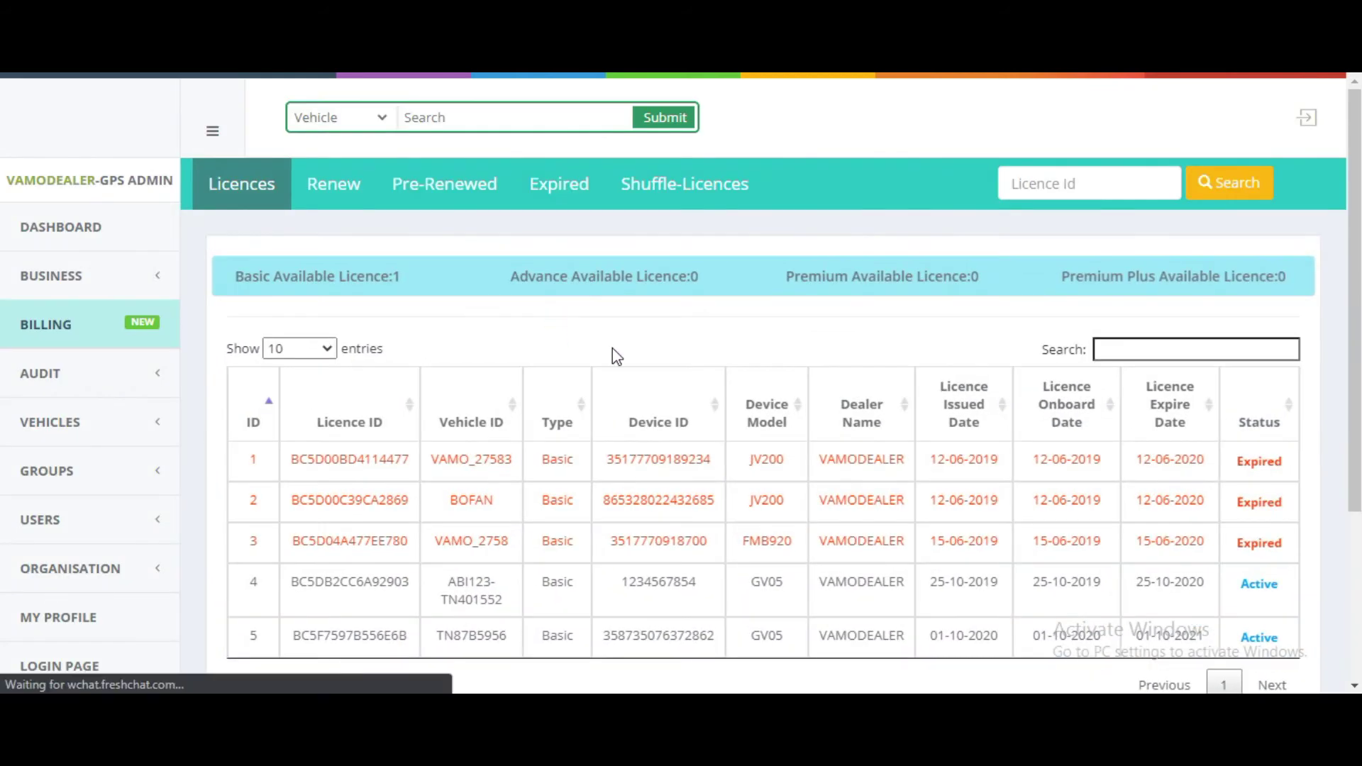
pyautogui.scroll(-2, 861, 410)
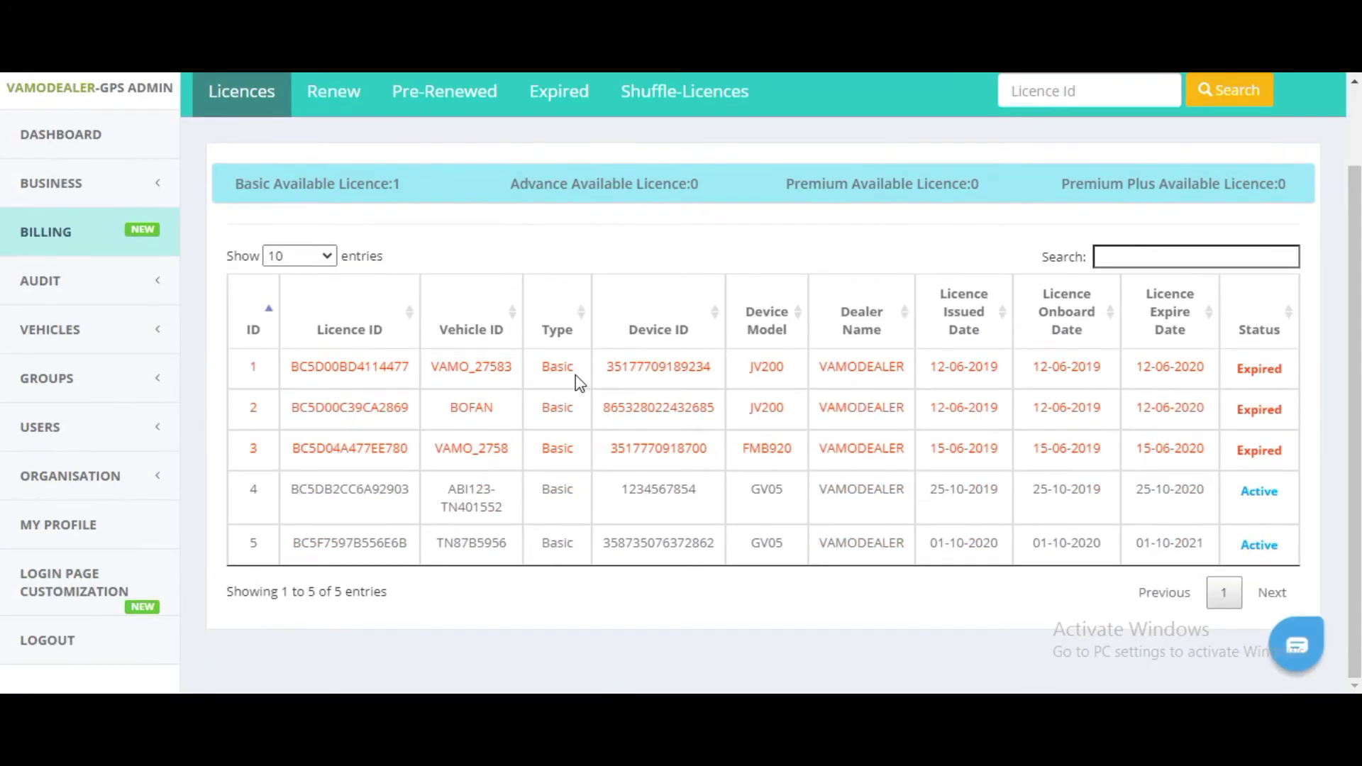
pyautogui.click(304, 256)
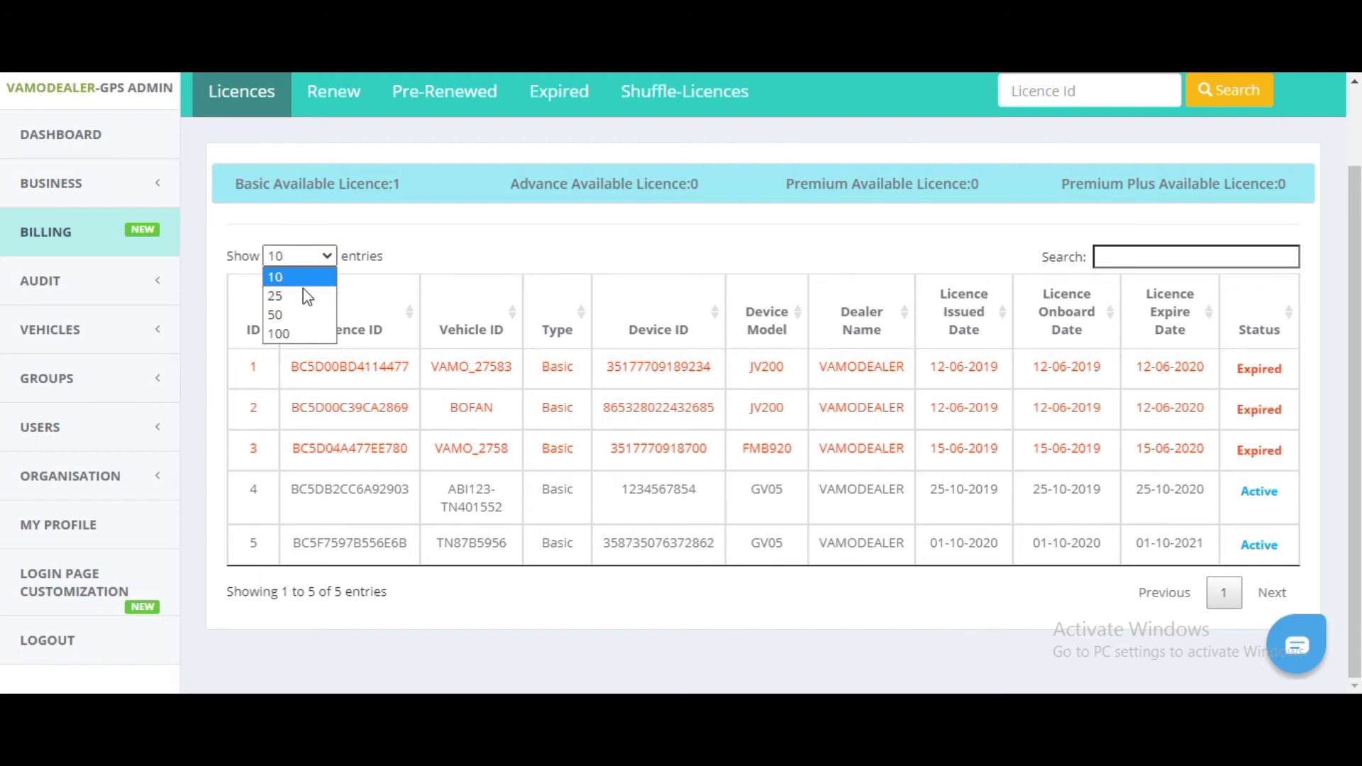
pyautogui.click(294, 315)
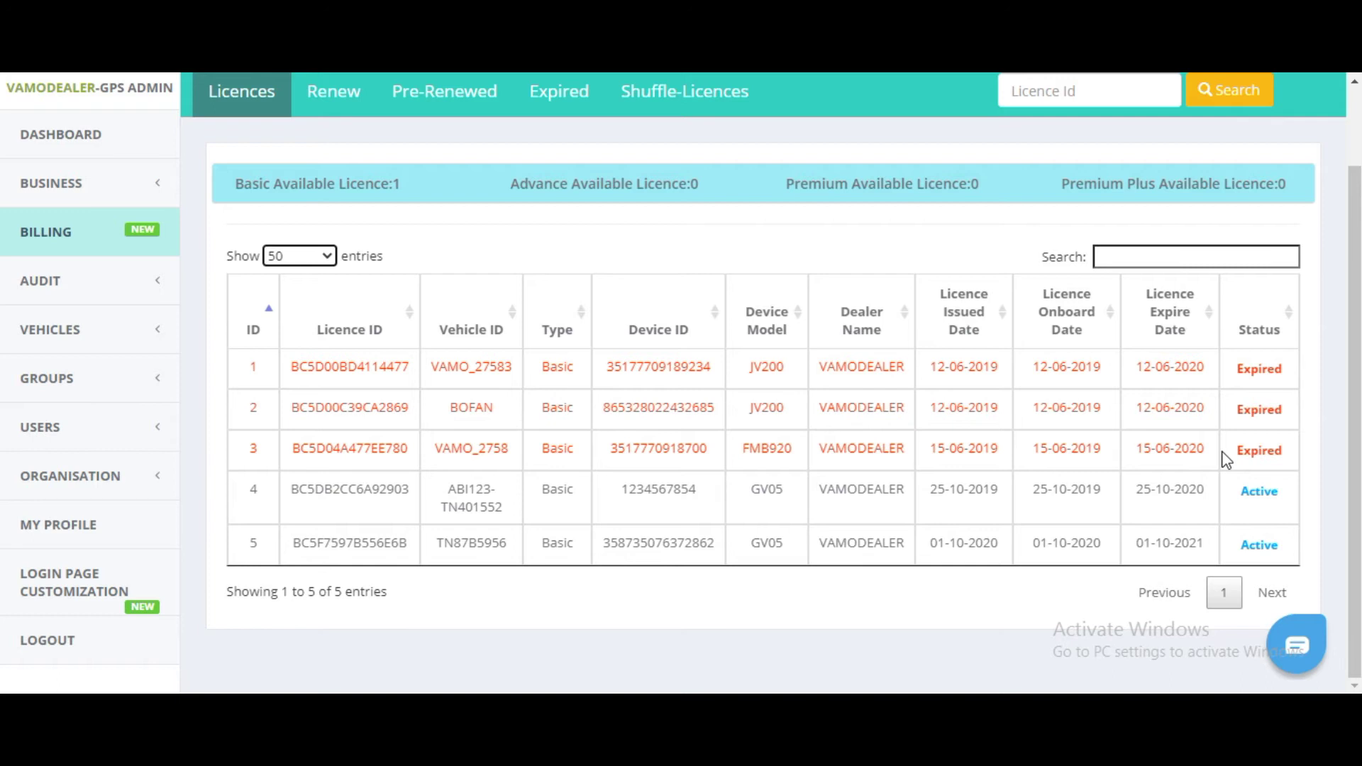
pyautogui.scroll(3, 784, 387)
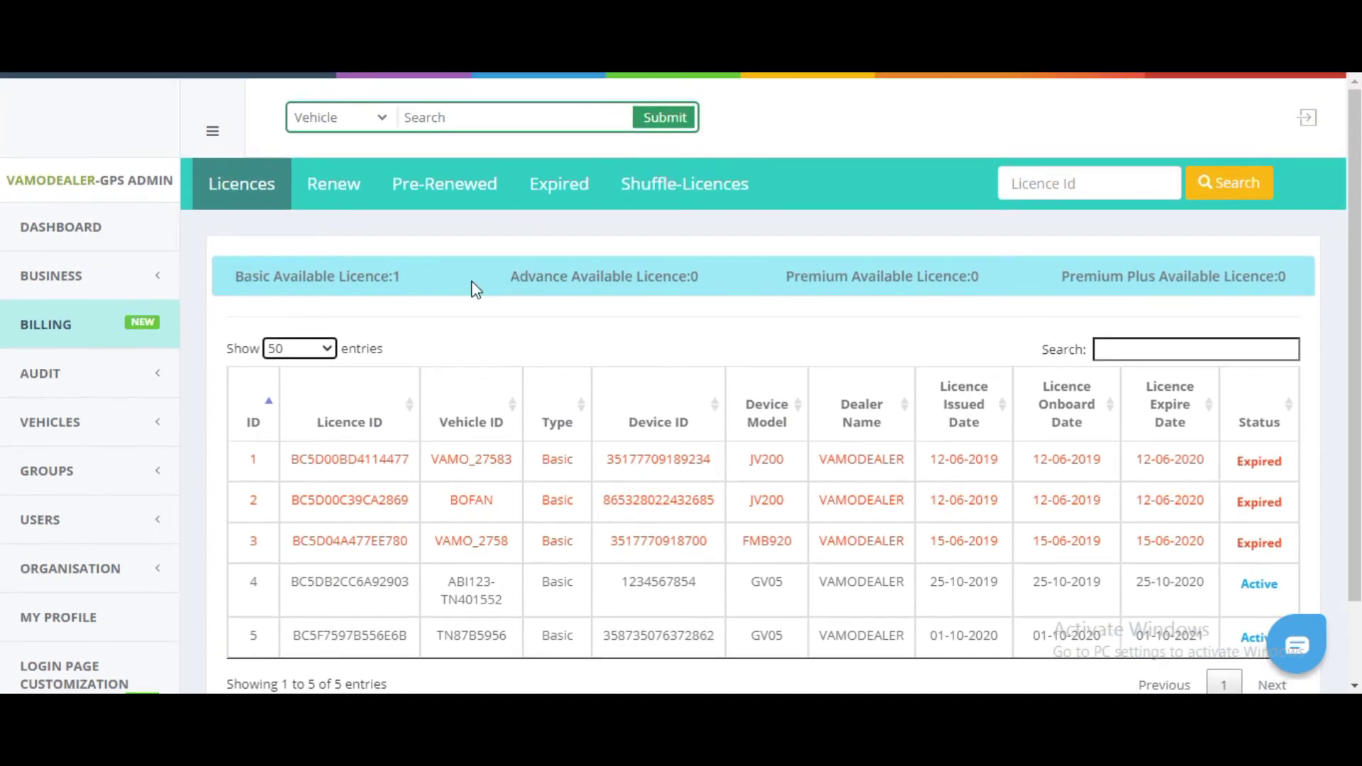
pyautogui.click(554, 199)
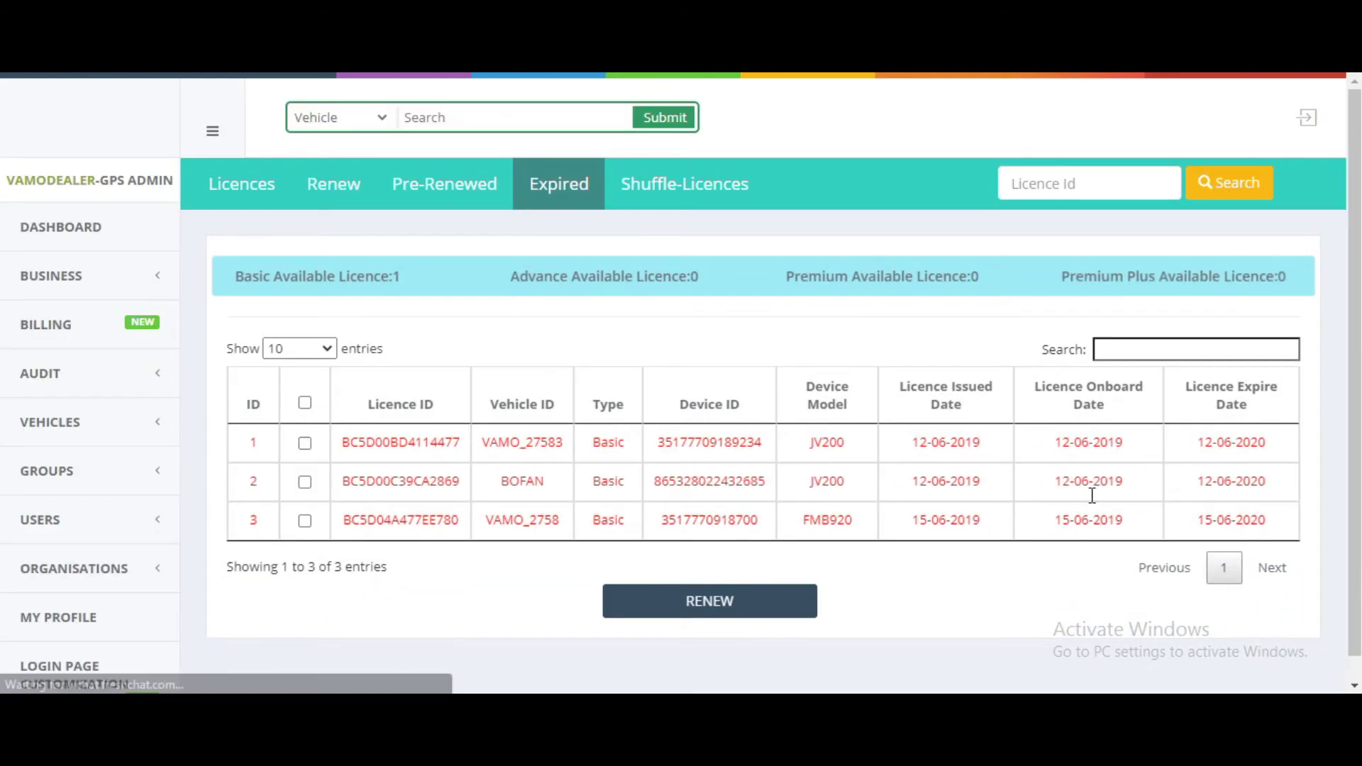
pyautogui.click(325, 348)
pyautogui.click(308, 389)
pyautogui.click(305, 443)
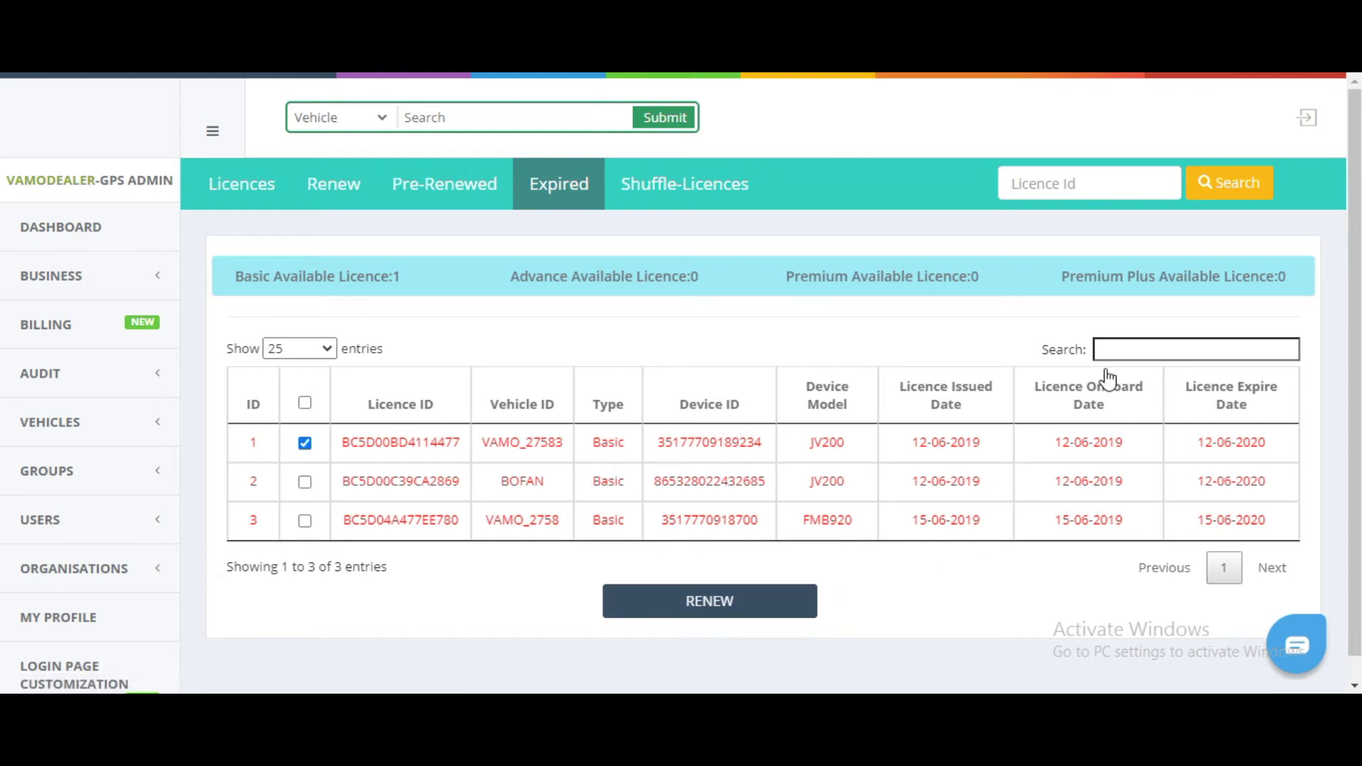
pyautogui.click(1162, 352)
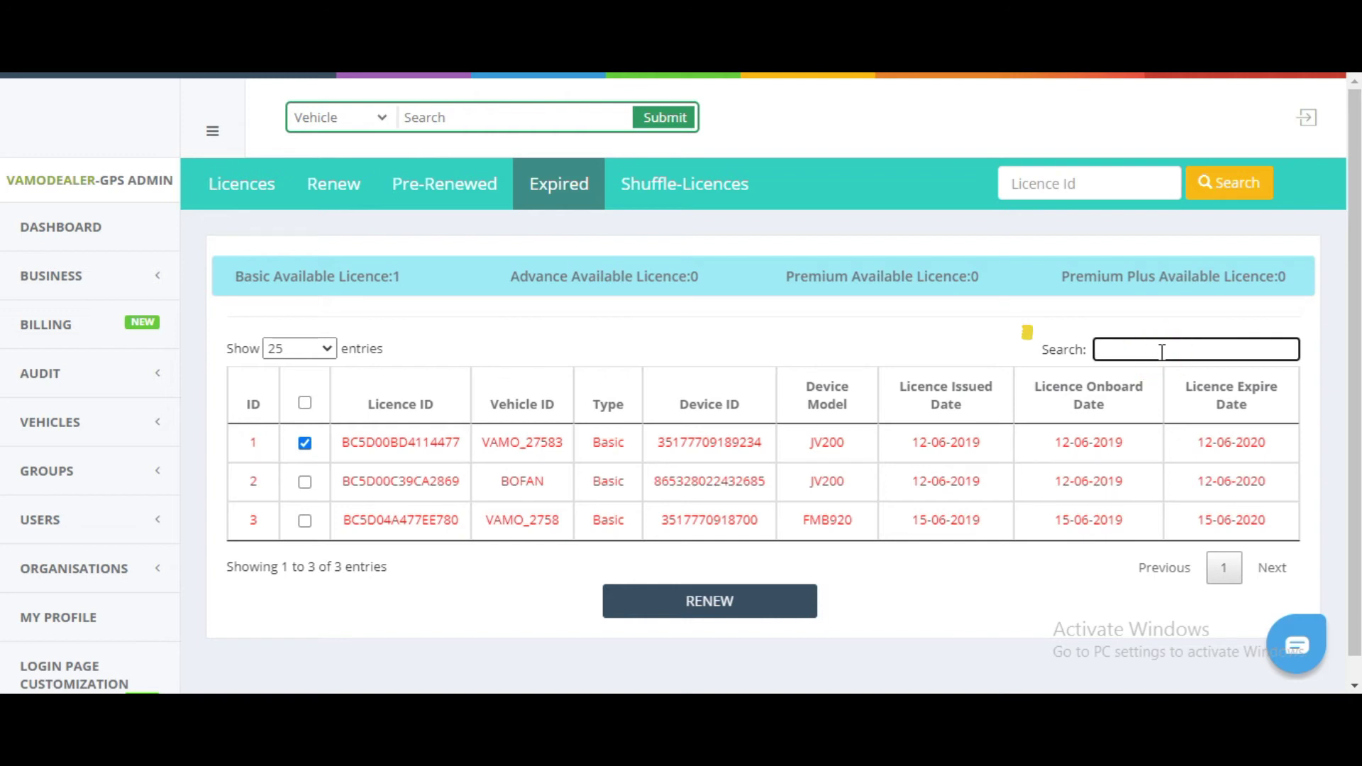
pyautogui.hotkey('ctrl', 'v')
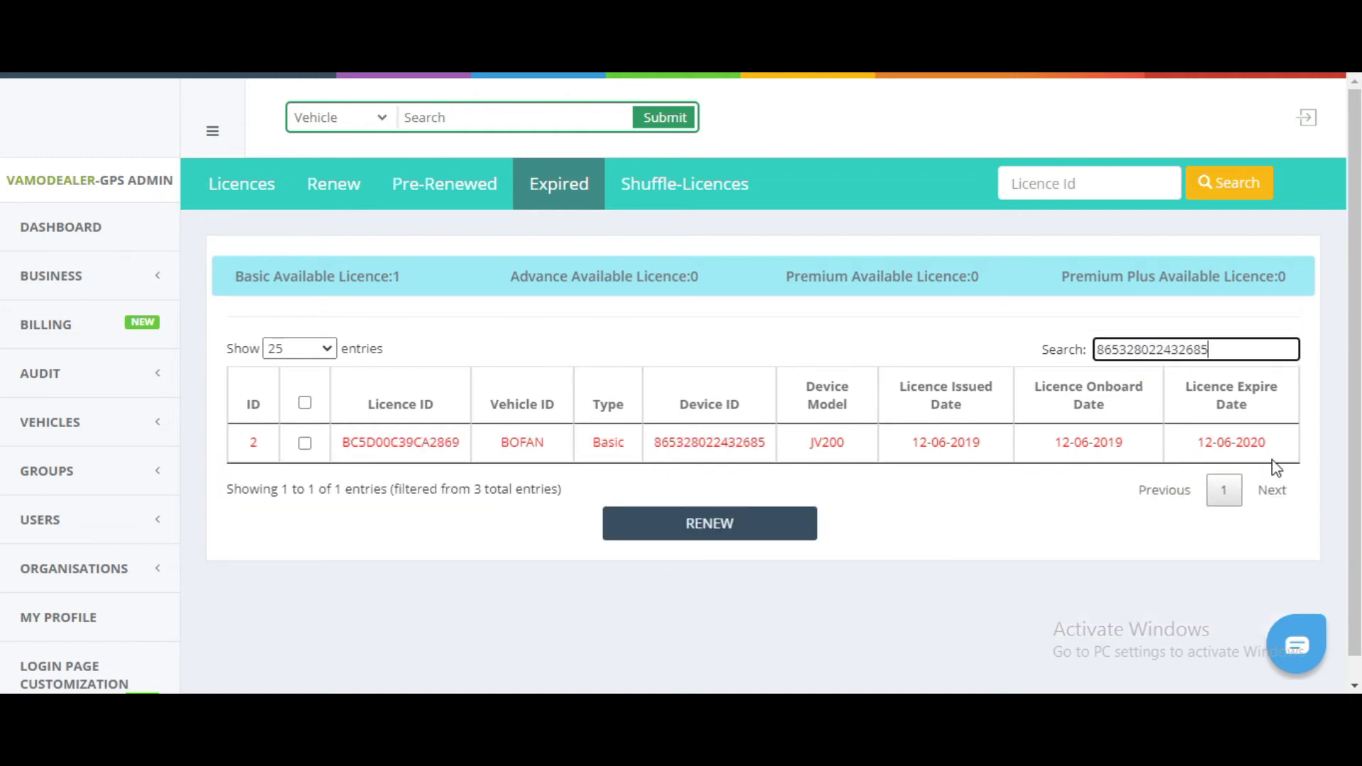
pyautogui.click(305, 444)
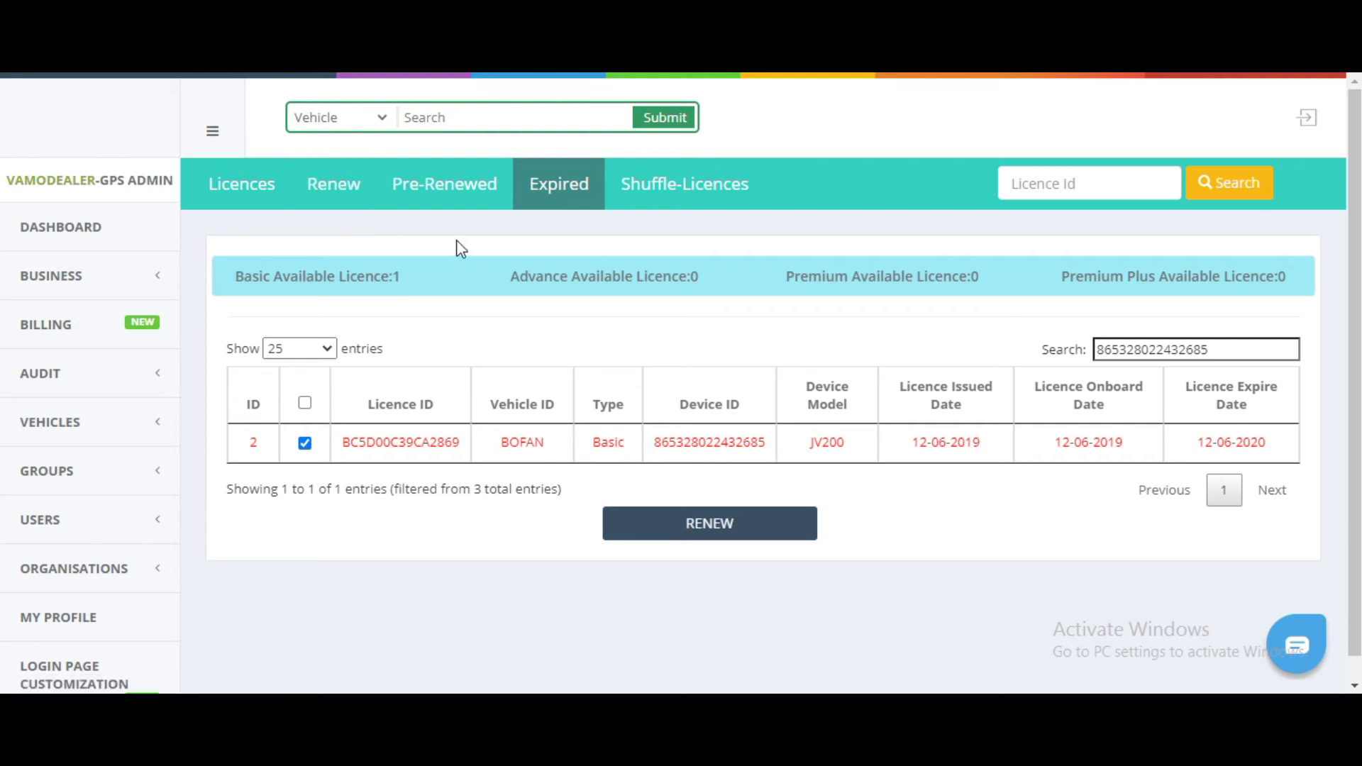
pyautogui.click(325, 199)
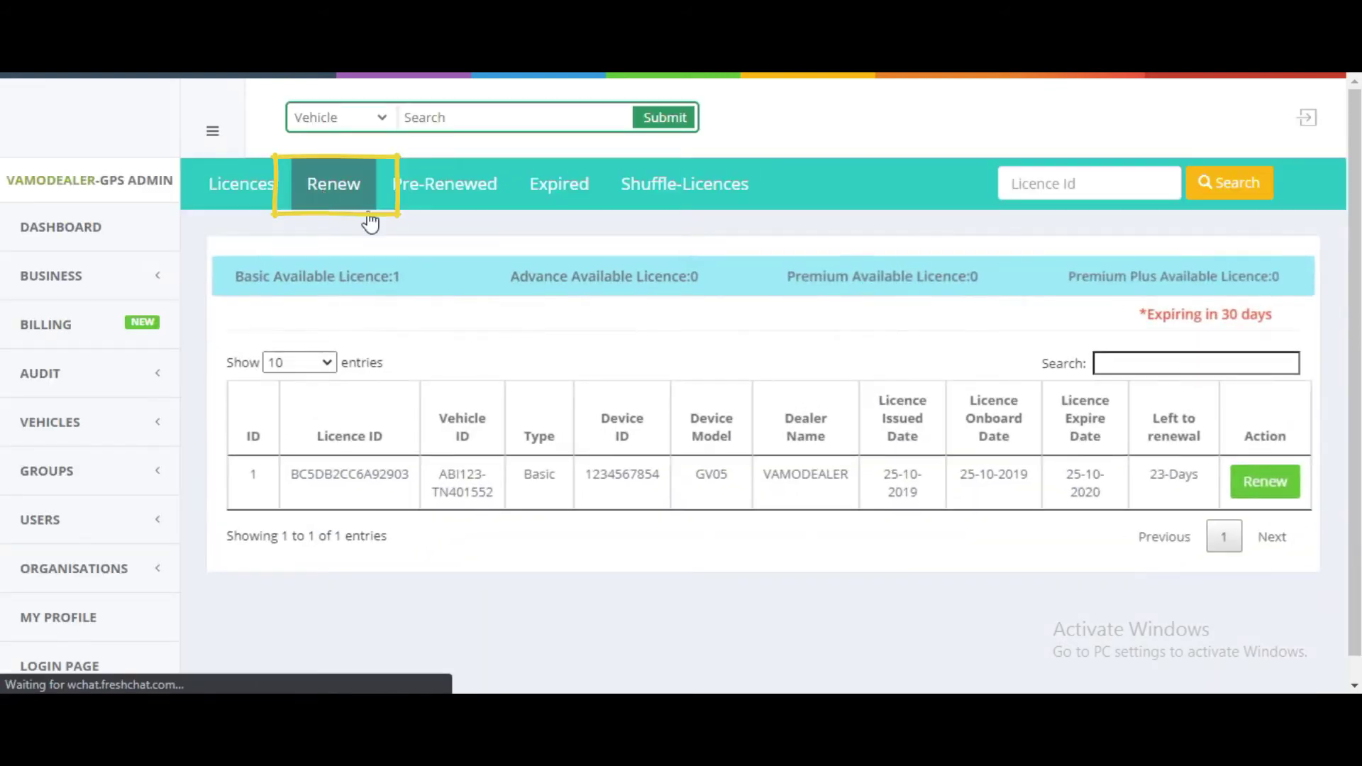
pyautogui.scroll(-1, 398, 426)
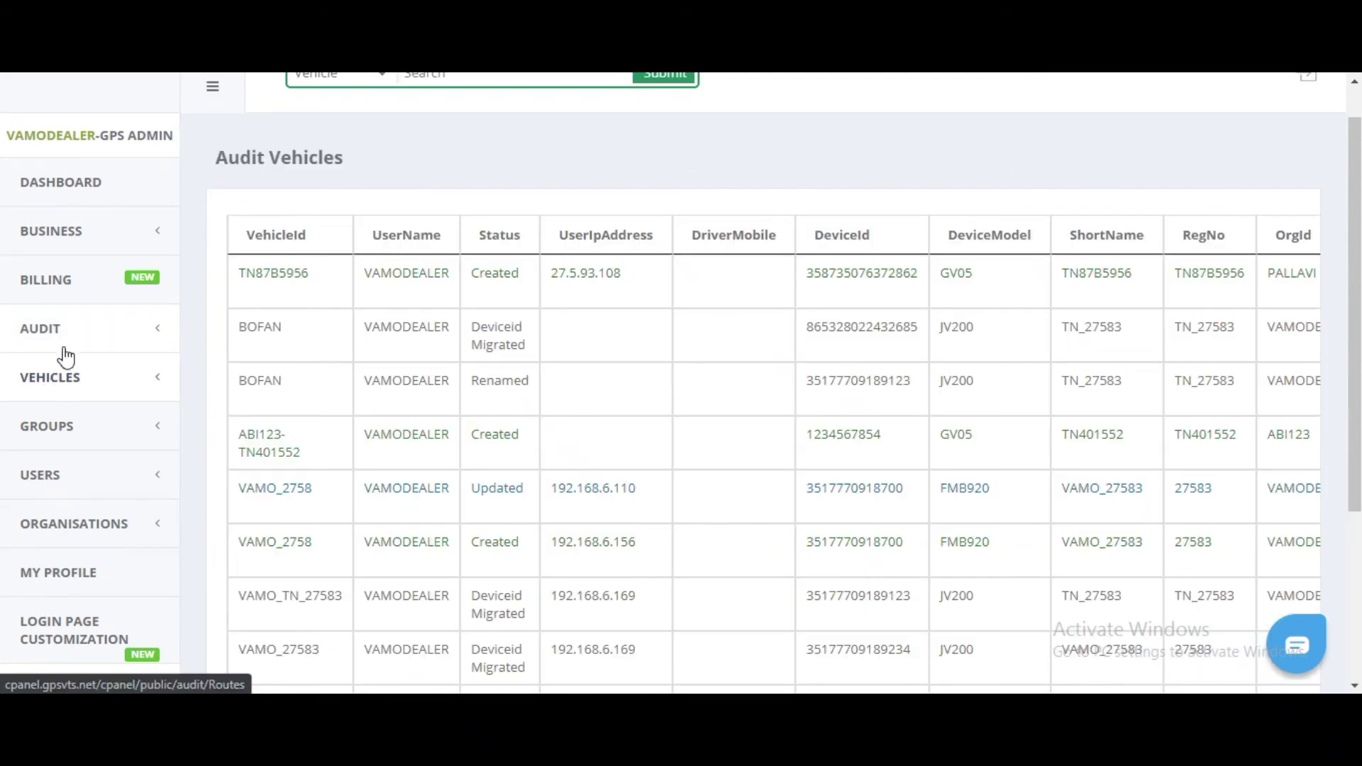
# Browse the Vehicles and Users audit logs, then collapse the Audit section
pyautogui.click(67, 331)
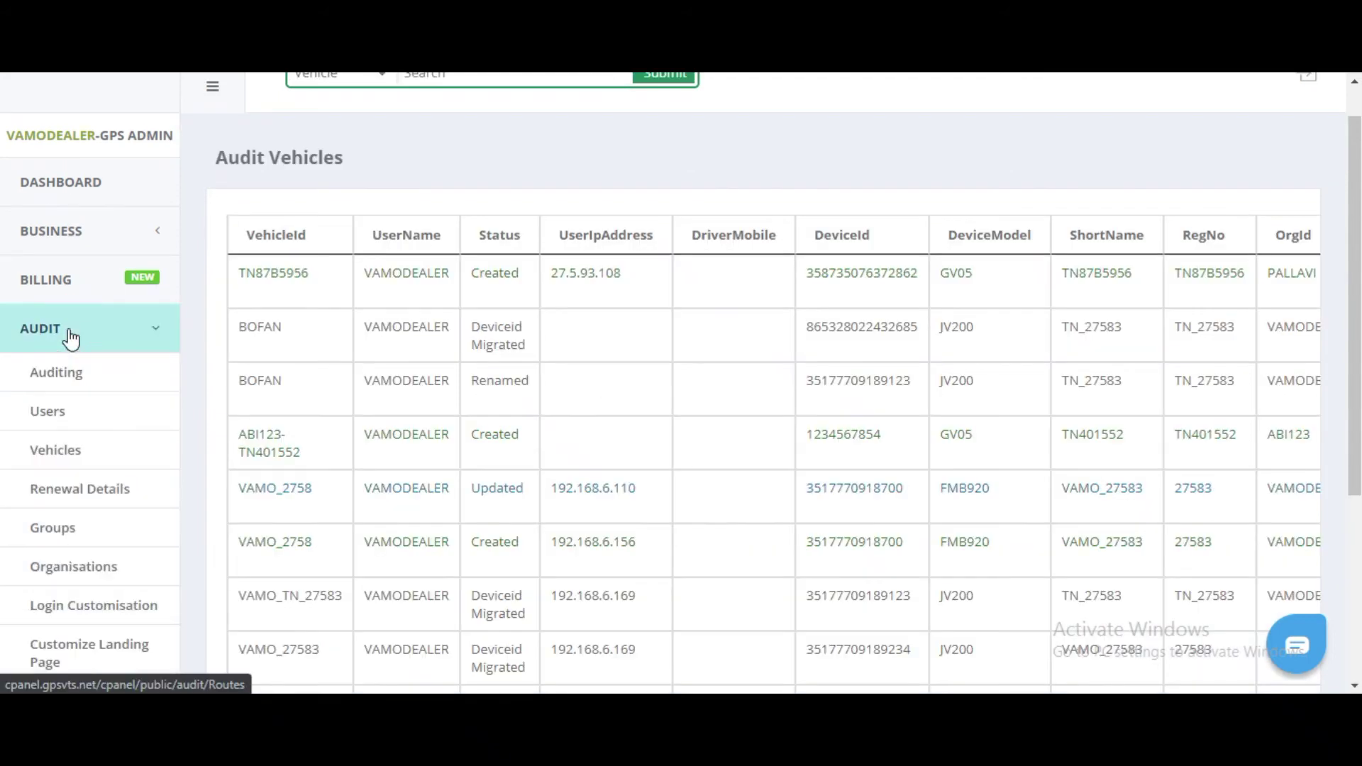
pyautogui.scroll(-1, 79, 333)
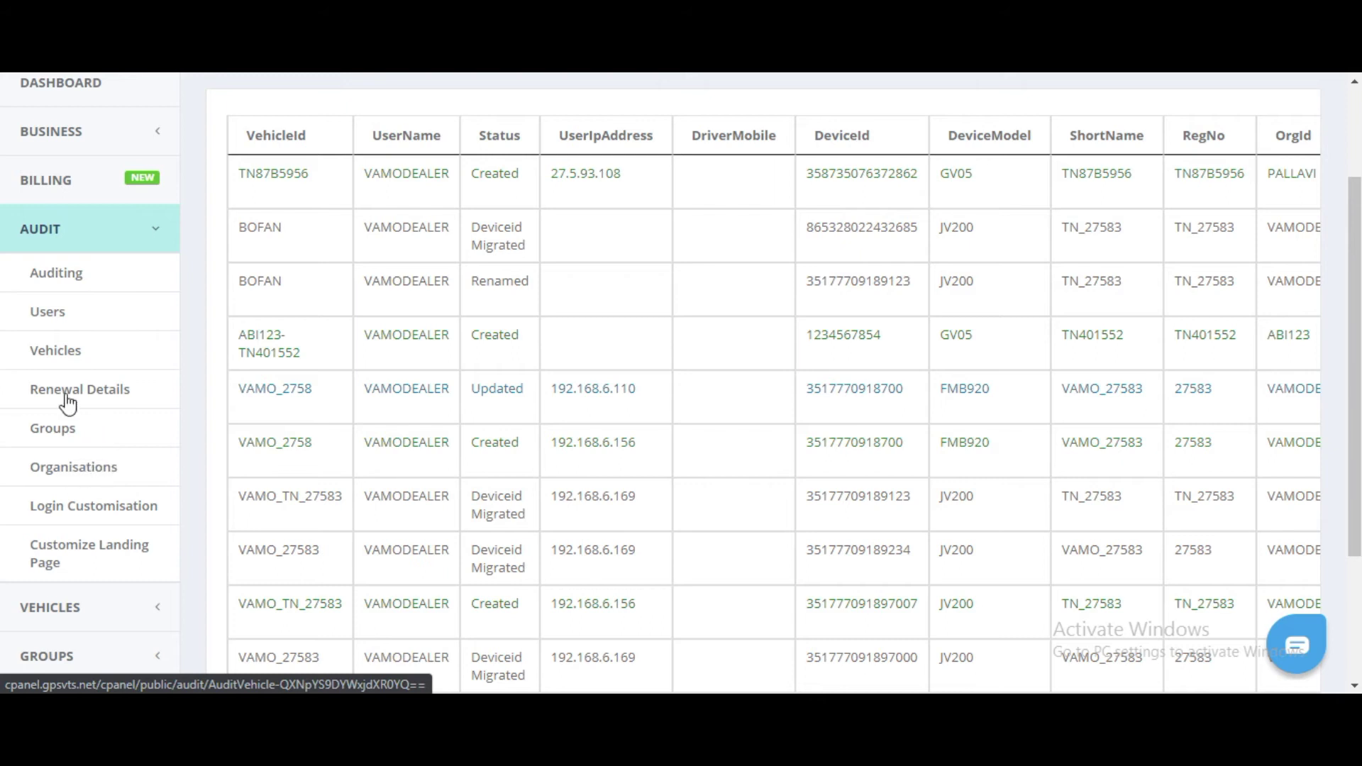
pyautogui.click(64, 317)
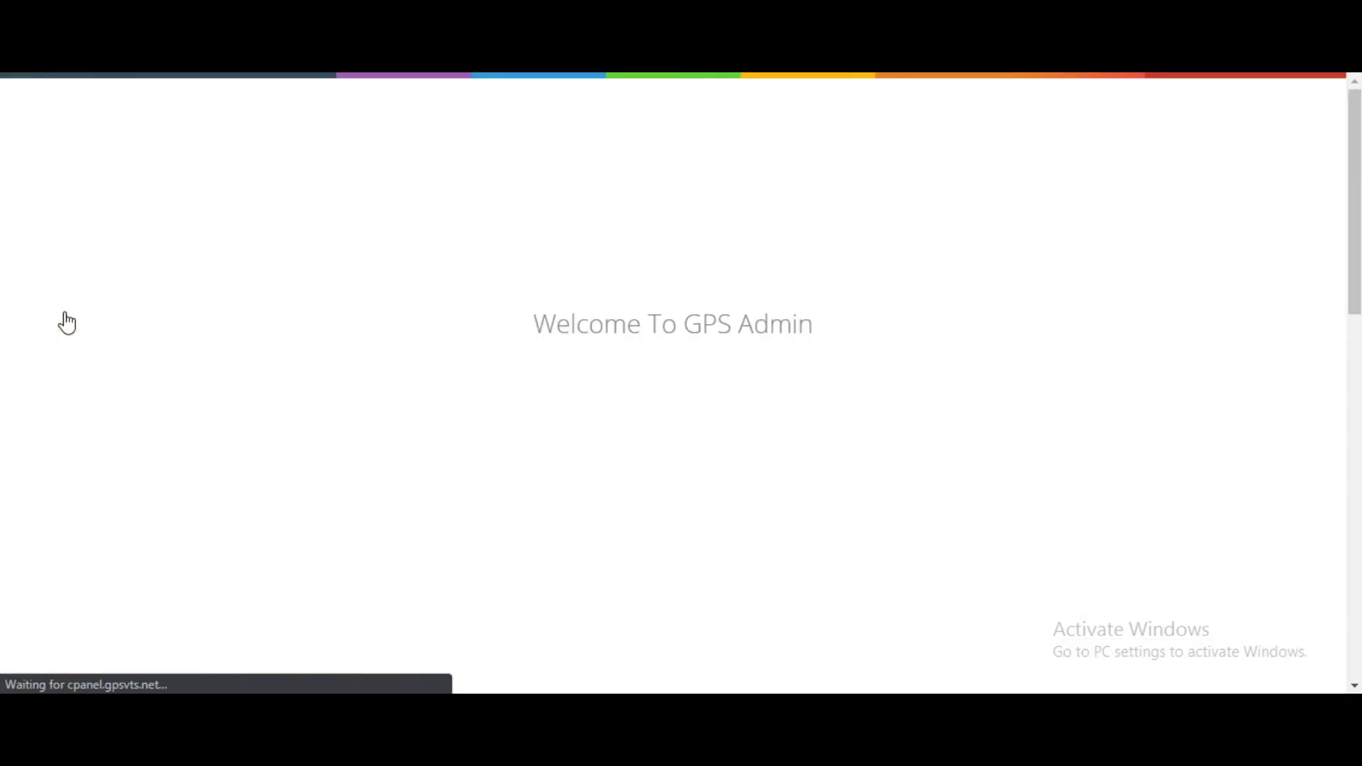
pyautogui.scroll(-7, 733, 403)
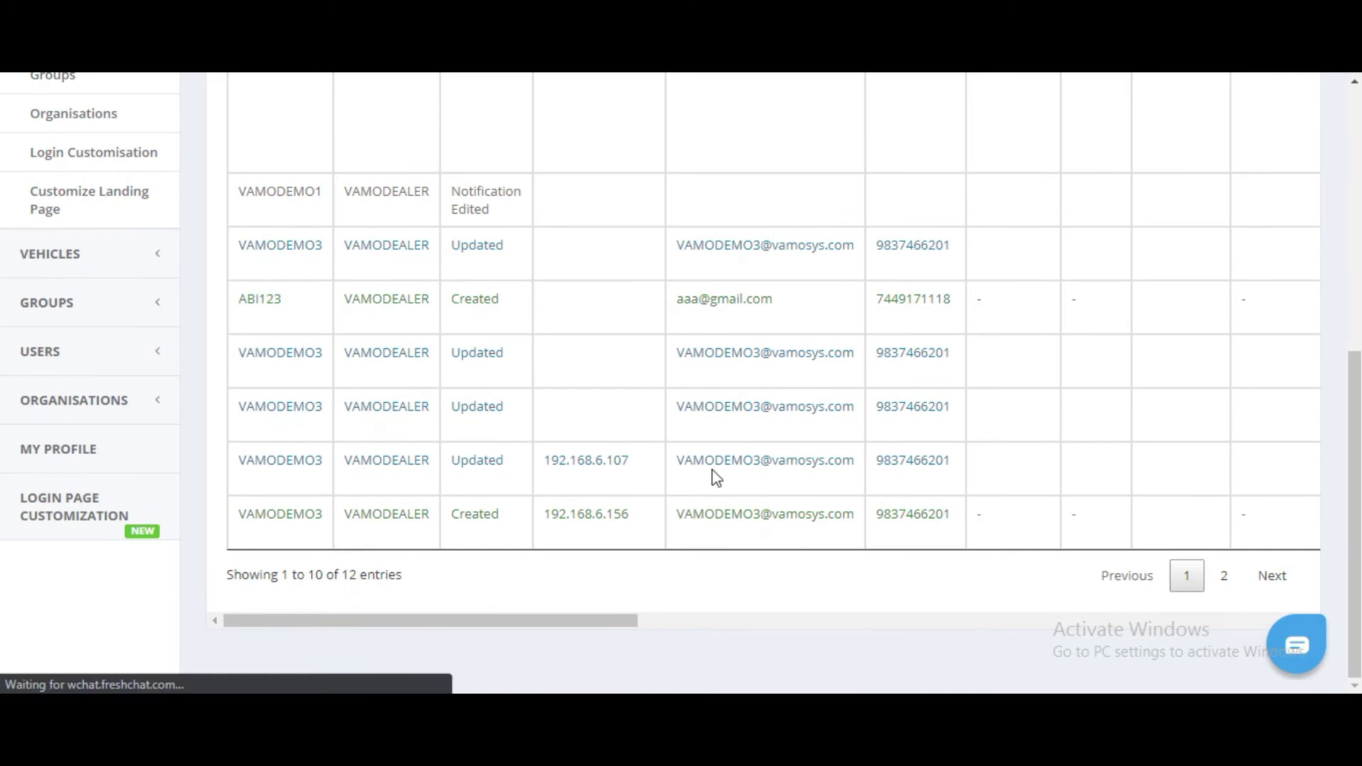
pyautogui.scroll(8, 584, 452)
pyautogui.scroll(-4, 411, 360)
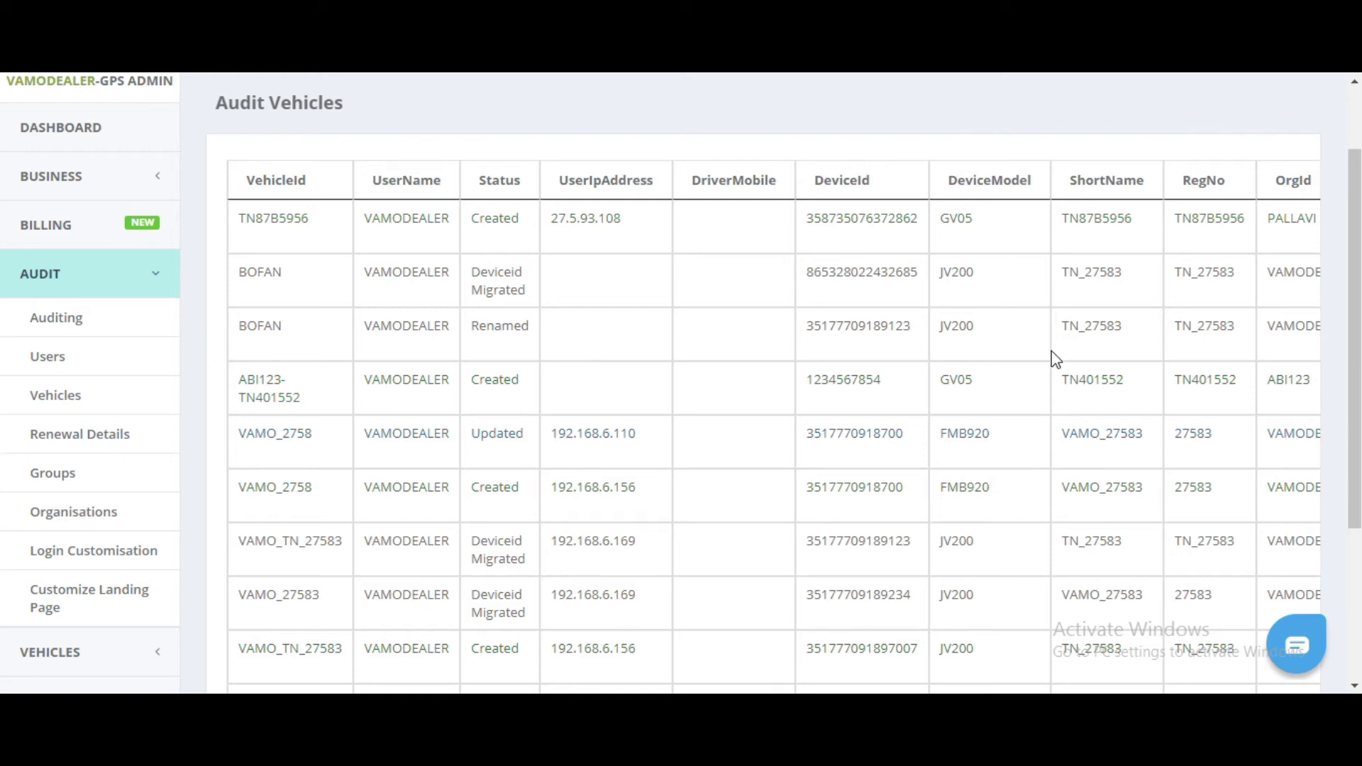
pyautogui.click(107, 276)
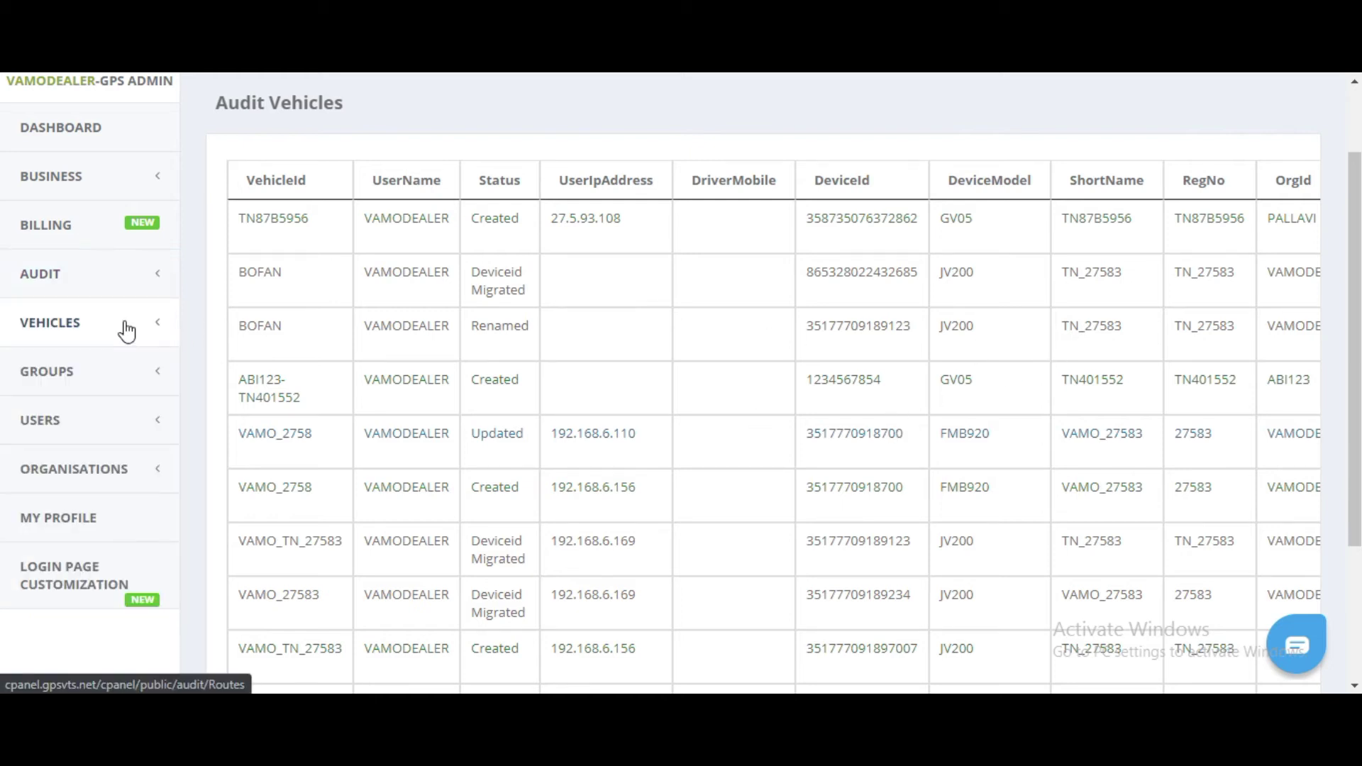
pyautogui.click(102, 325)
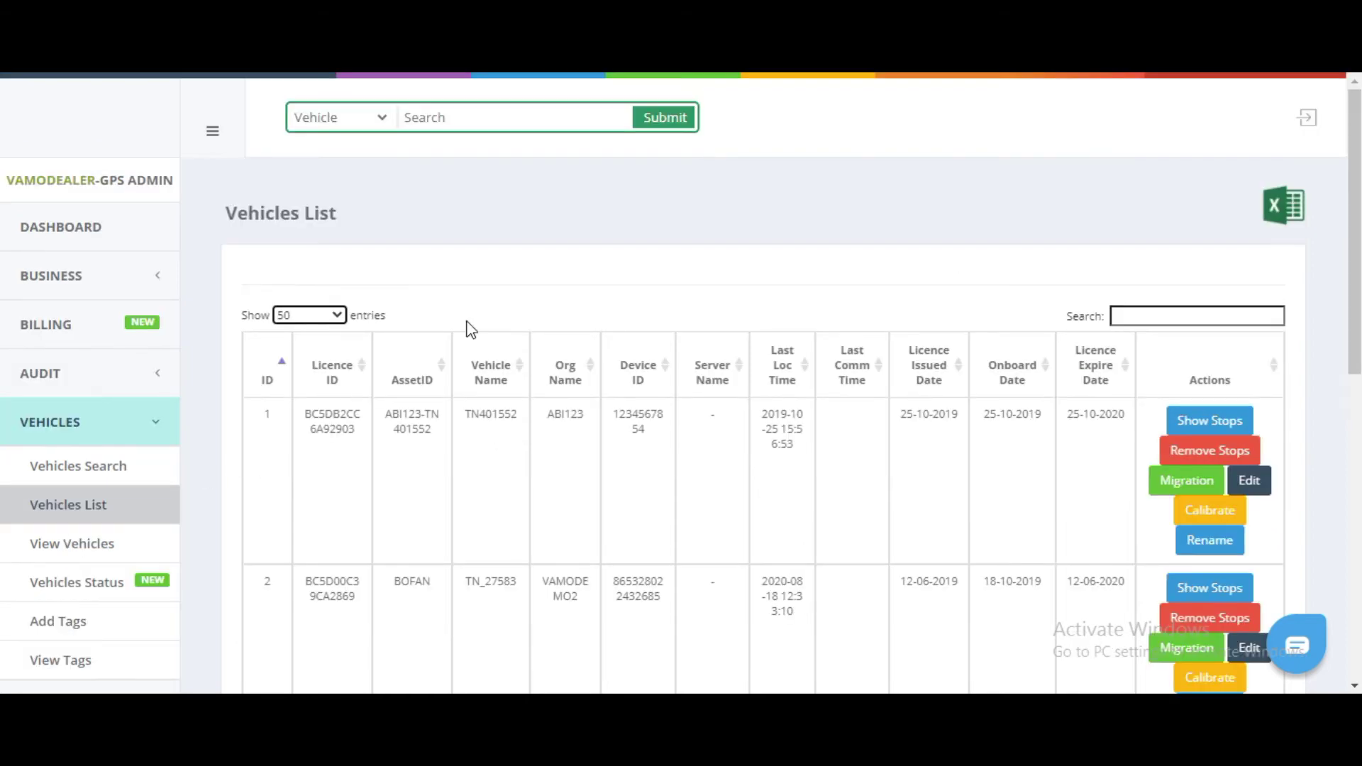
pyautogui.scroll(-8, 652, 302)
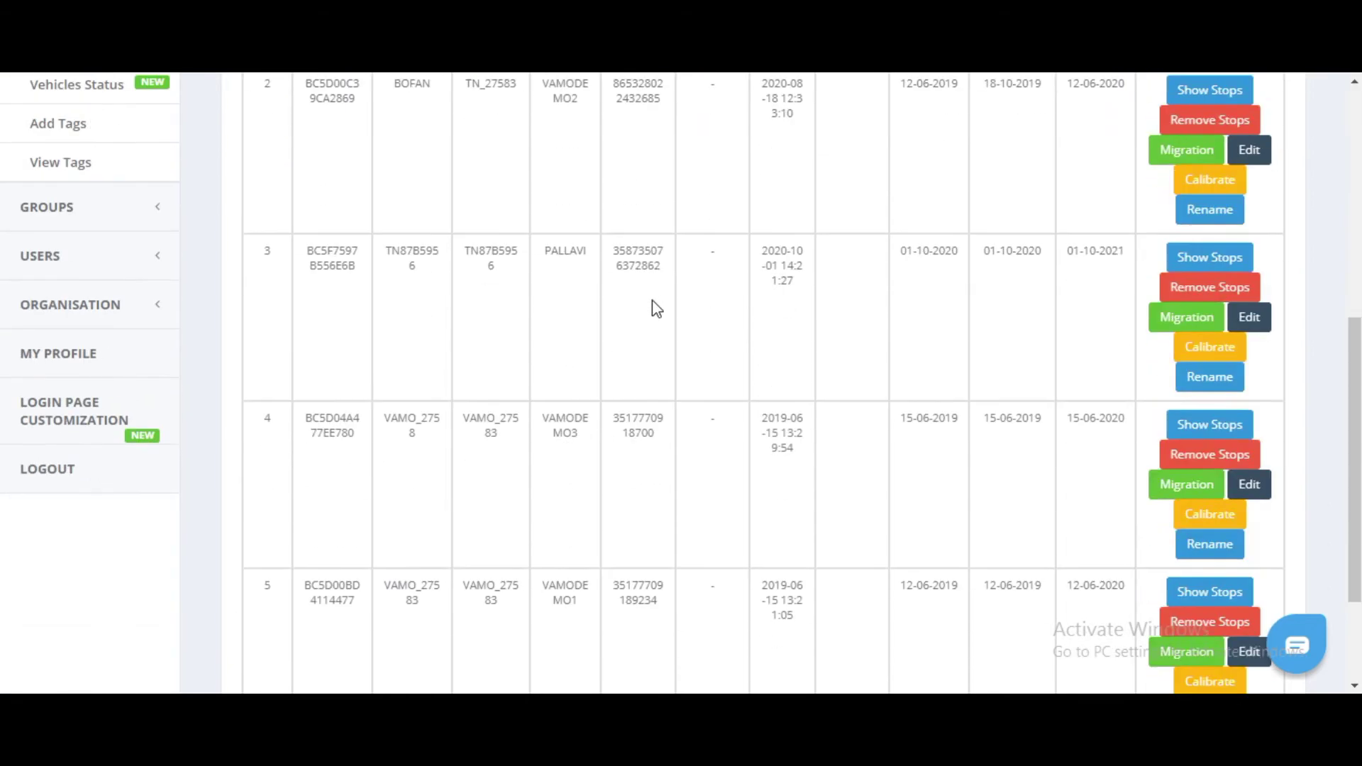
pyautogui.scroll(8, 653, 301)
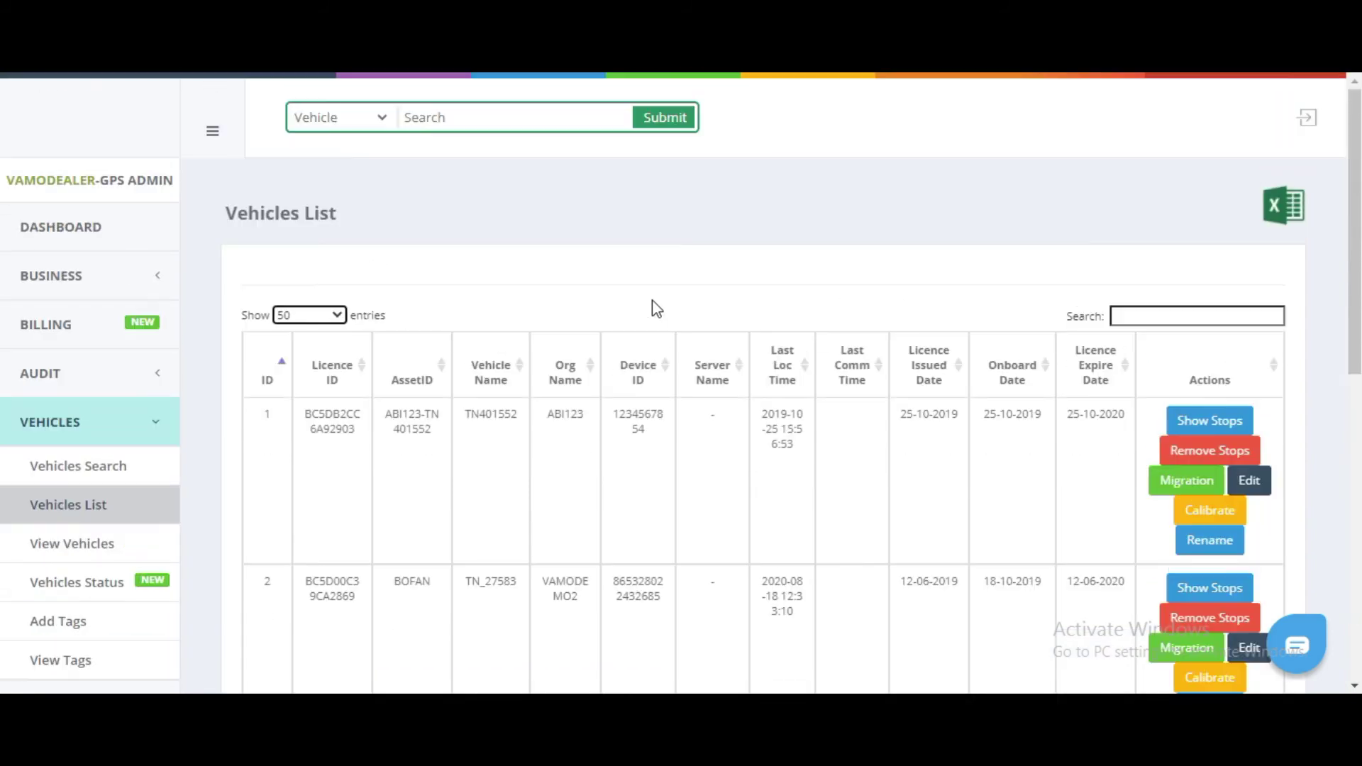
pyautogui.scroll(-2, 656, 308)
pyautogui.scroll(-2, 656, 307)
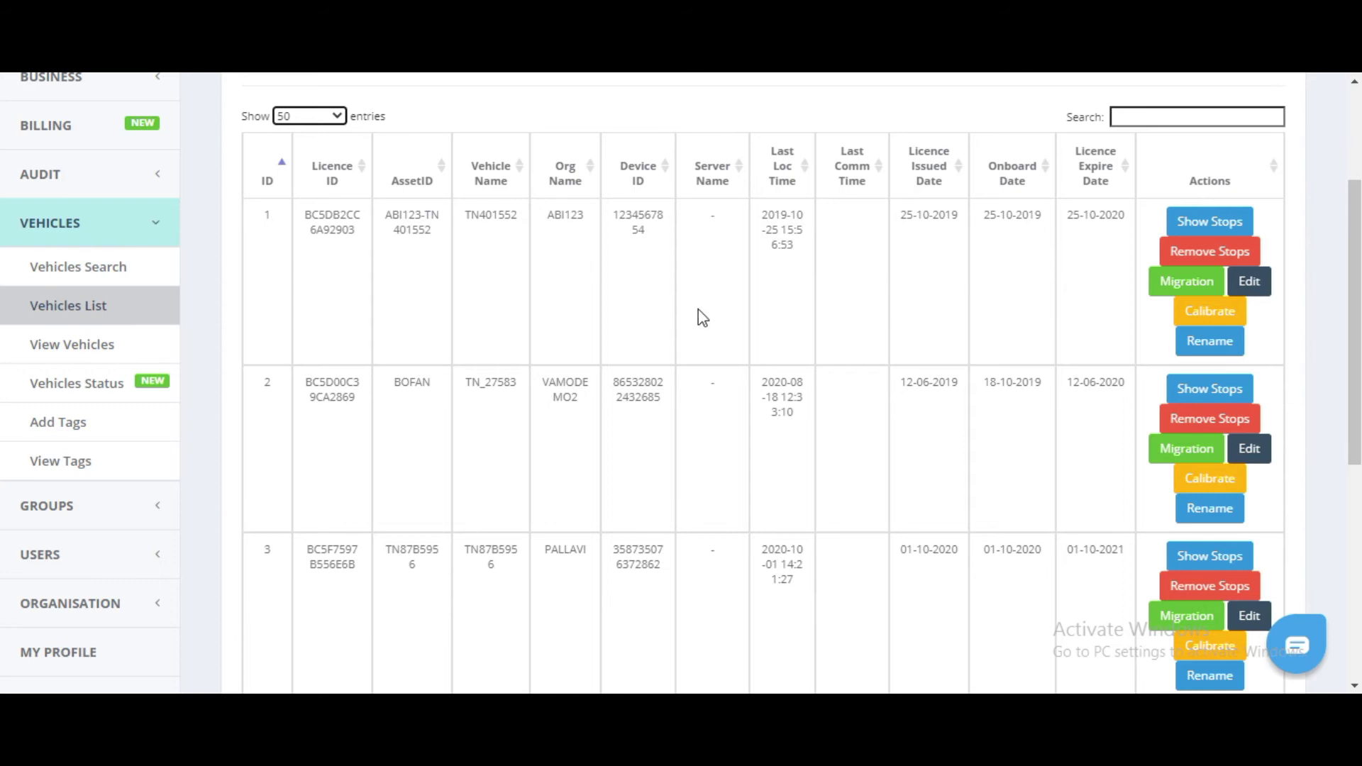
pyautogui.click(1267, 299)
pyautogui.click(1157, 285)
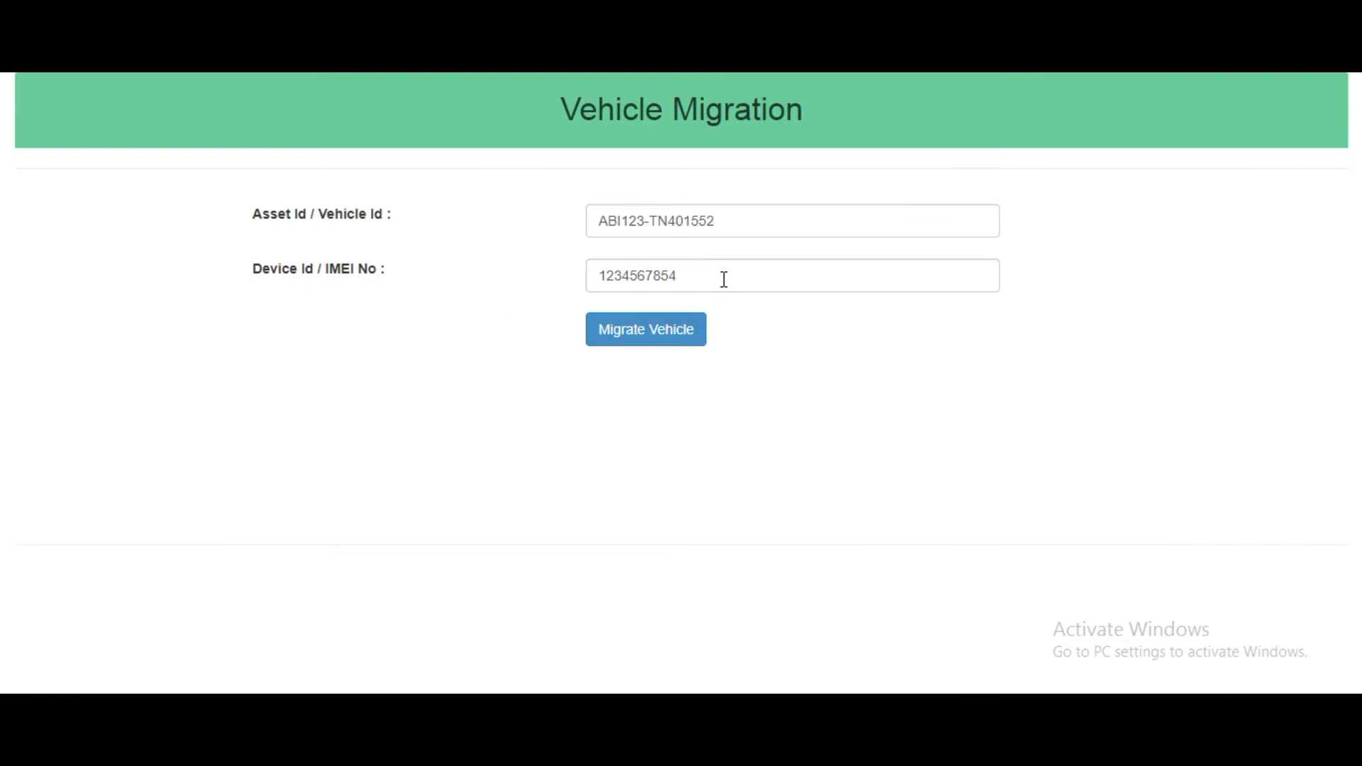
pyautogui.doubleClick(633, 275)
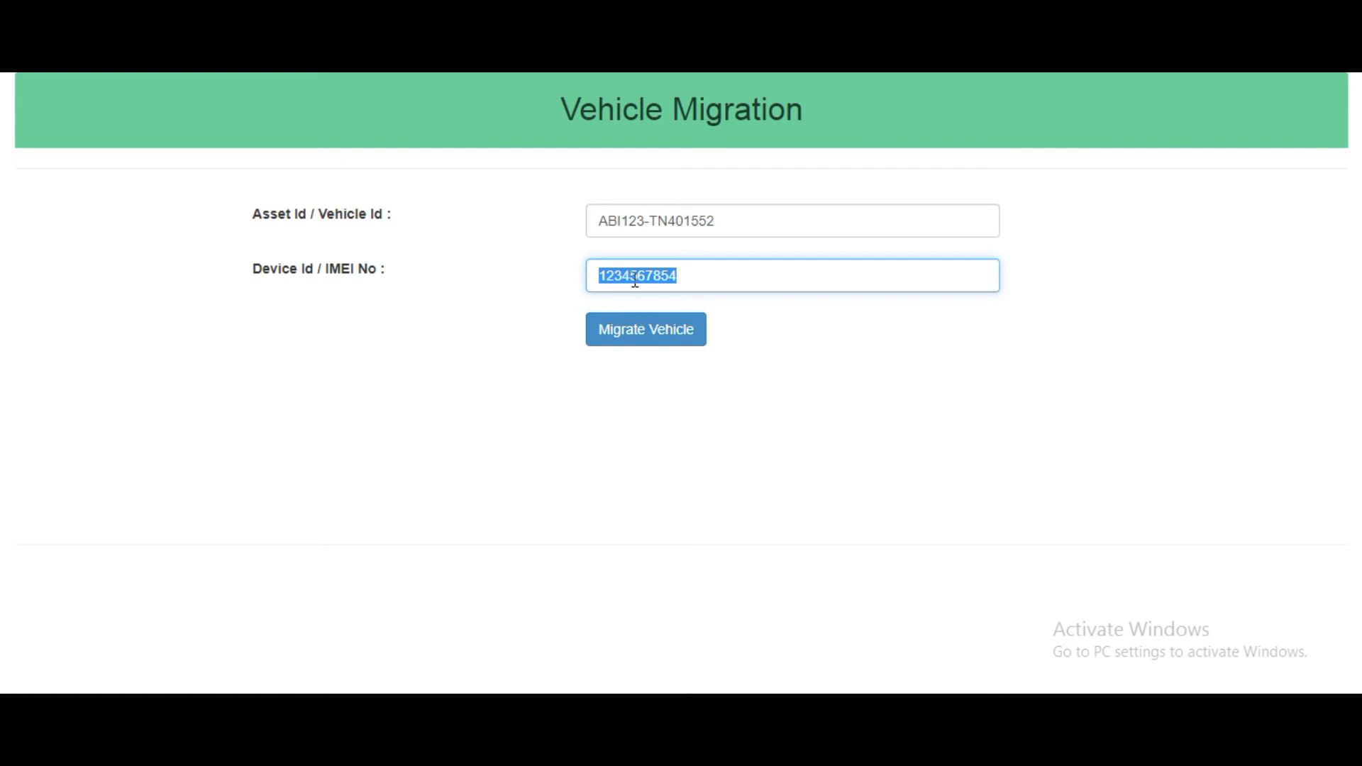
pyautogui.click(645, 331)
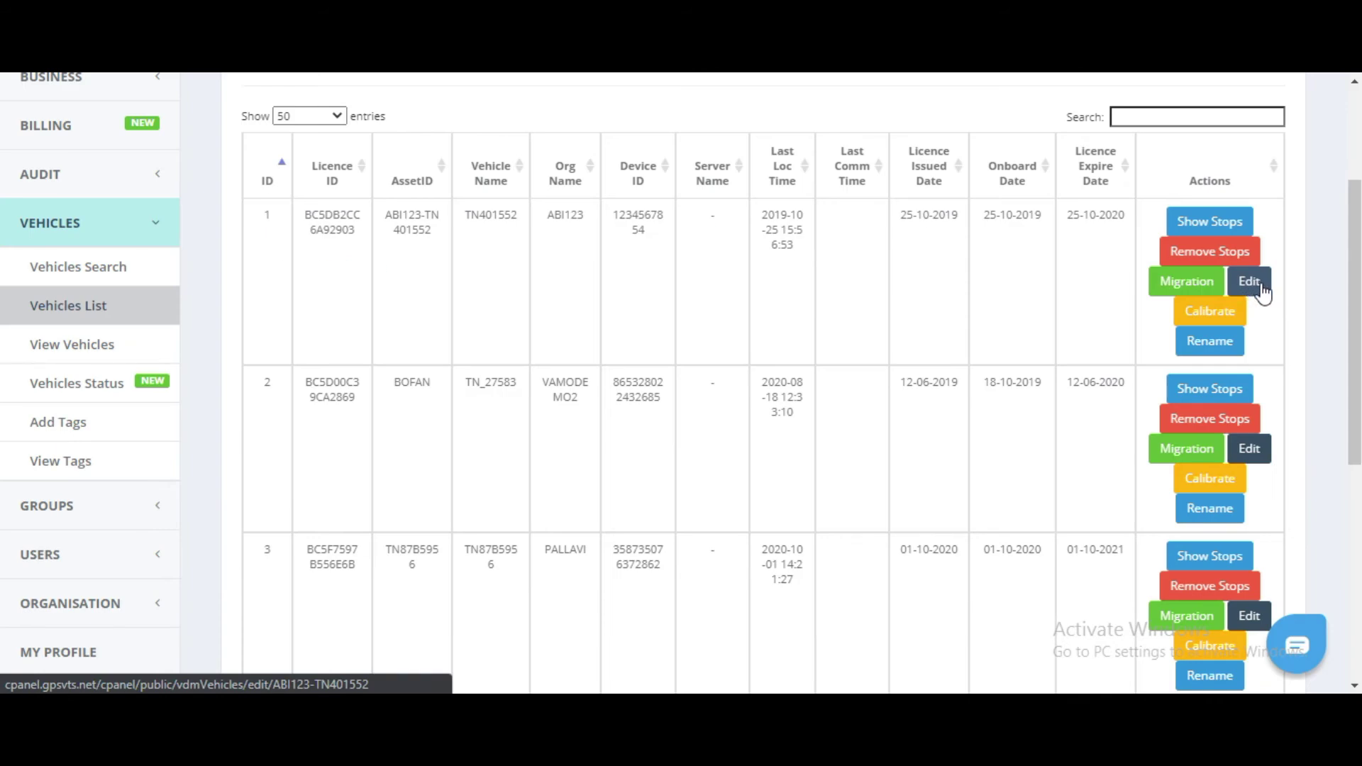
pyautogui.click(1260, 287)
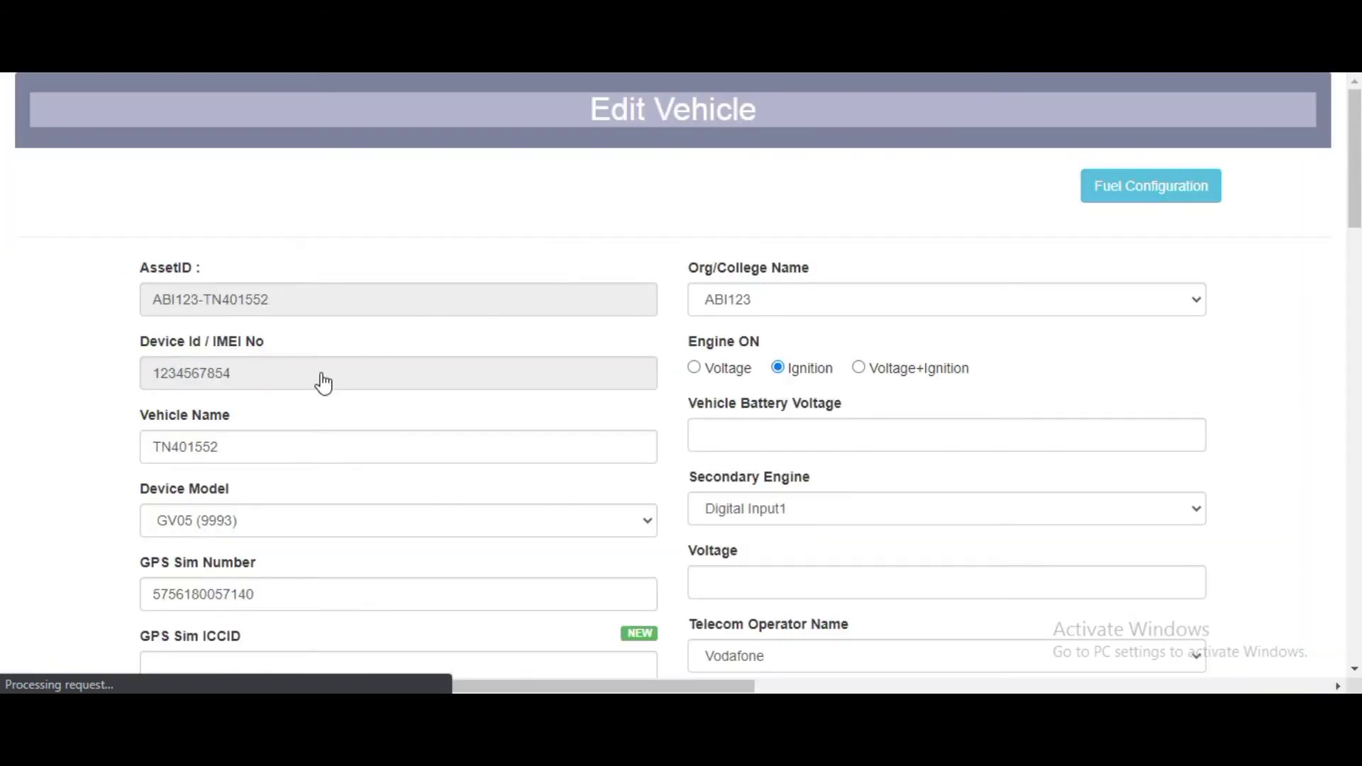
pyautogui.scroll(-1, 324, 384)
pyautogui.scroll(-1, 323, 383)
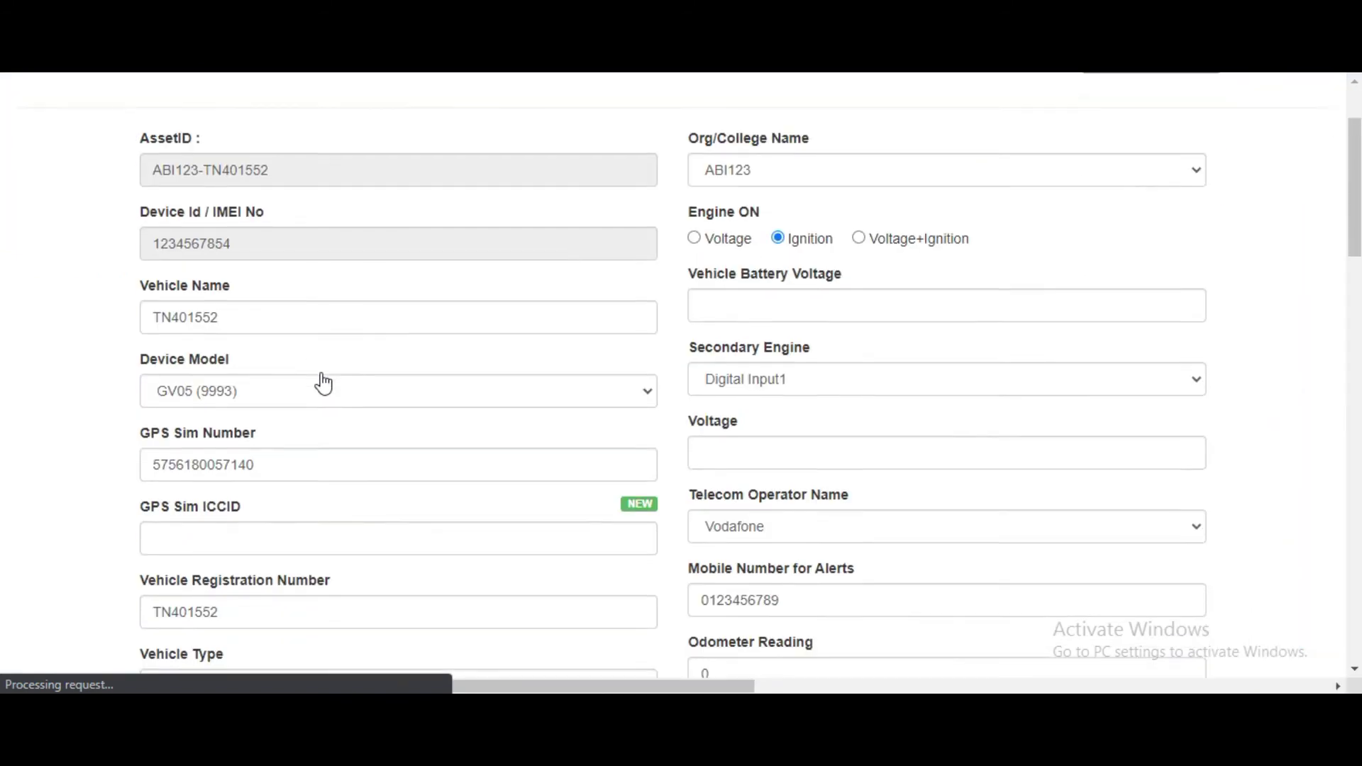
pyautogui.click(197, 327)
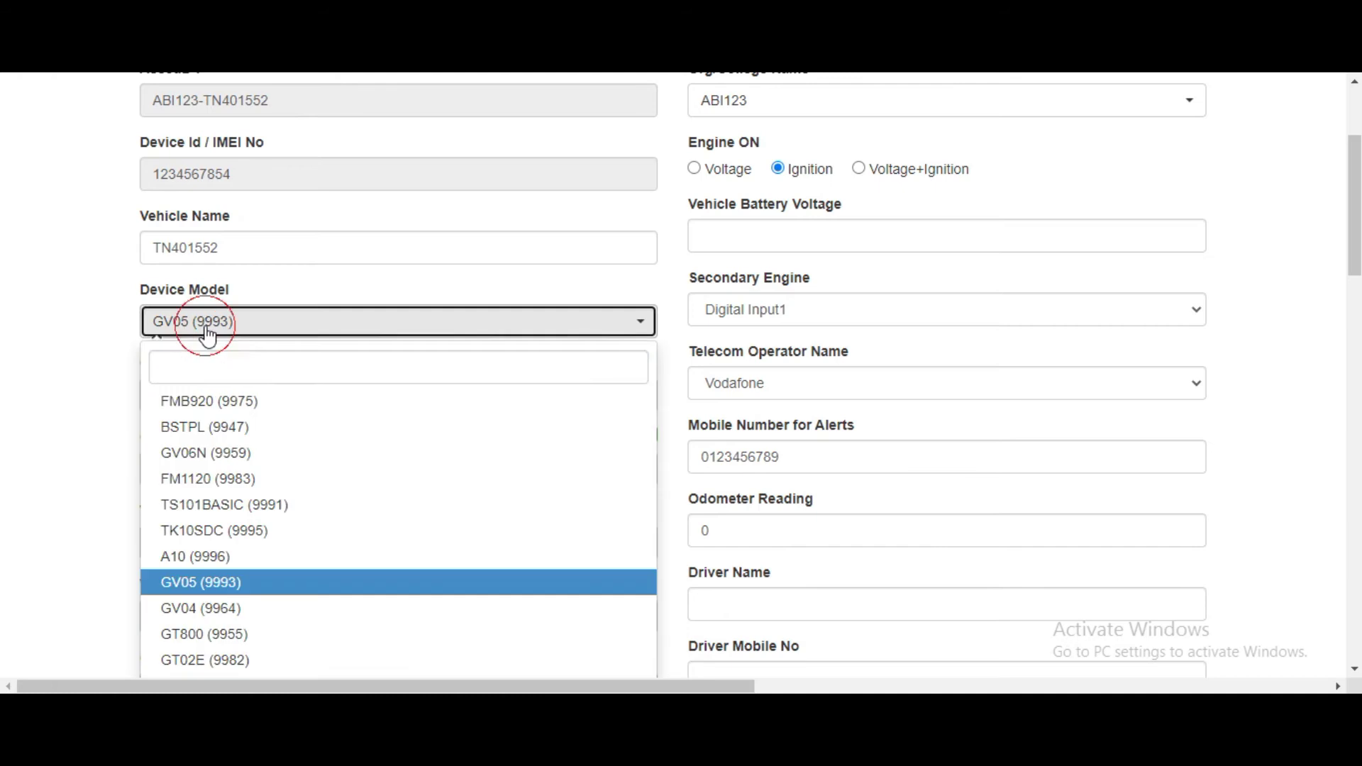
pyautogui.click(30, 316)
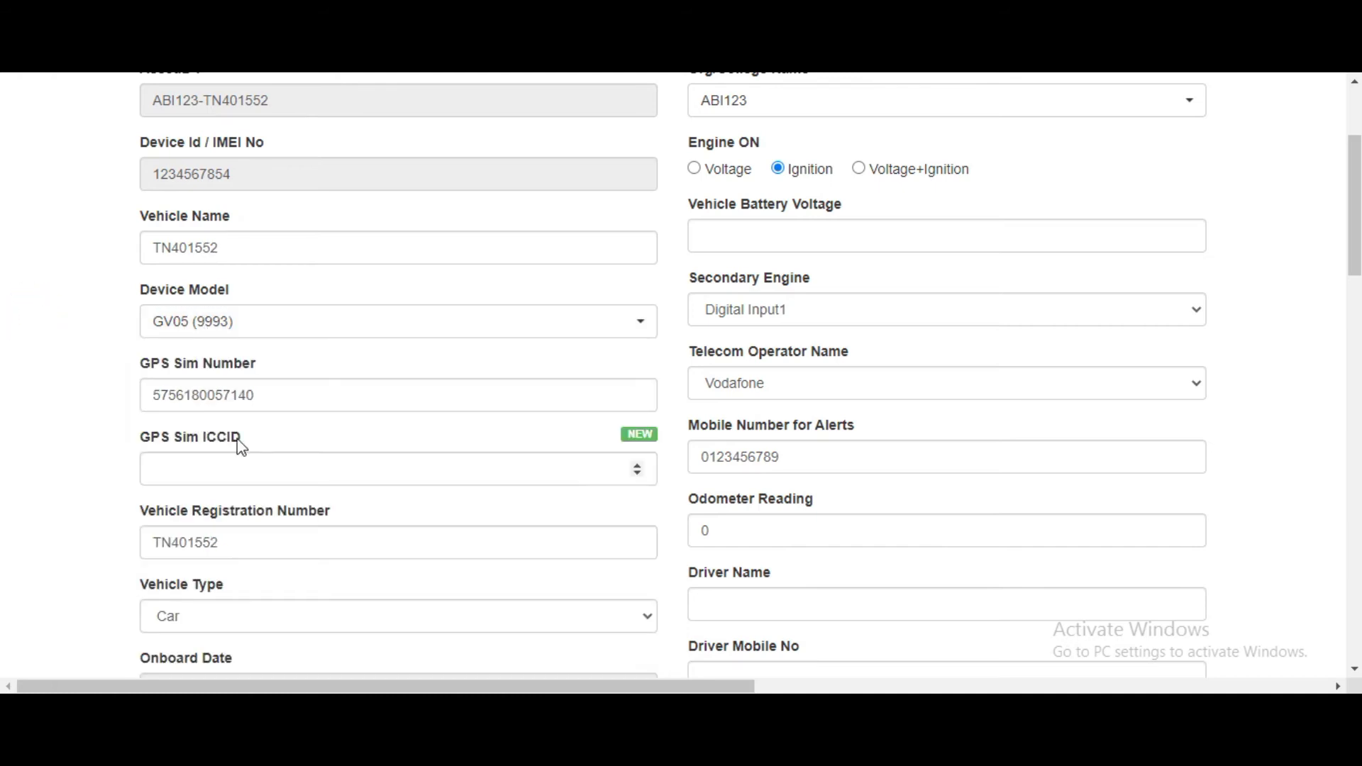
pyautogui.scroll(-1, 243, 447)
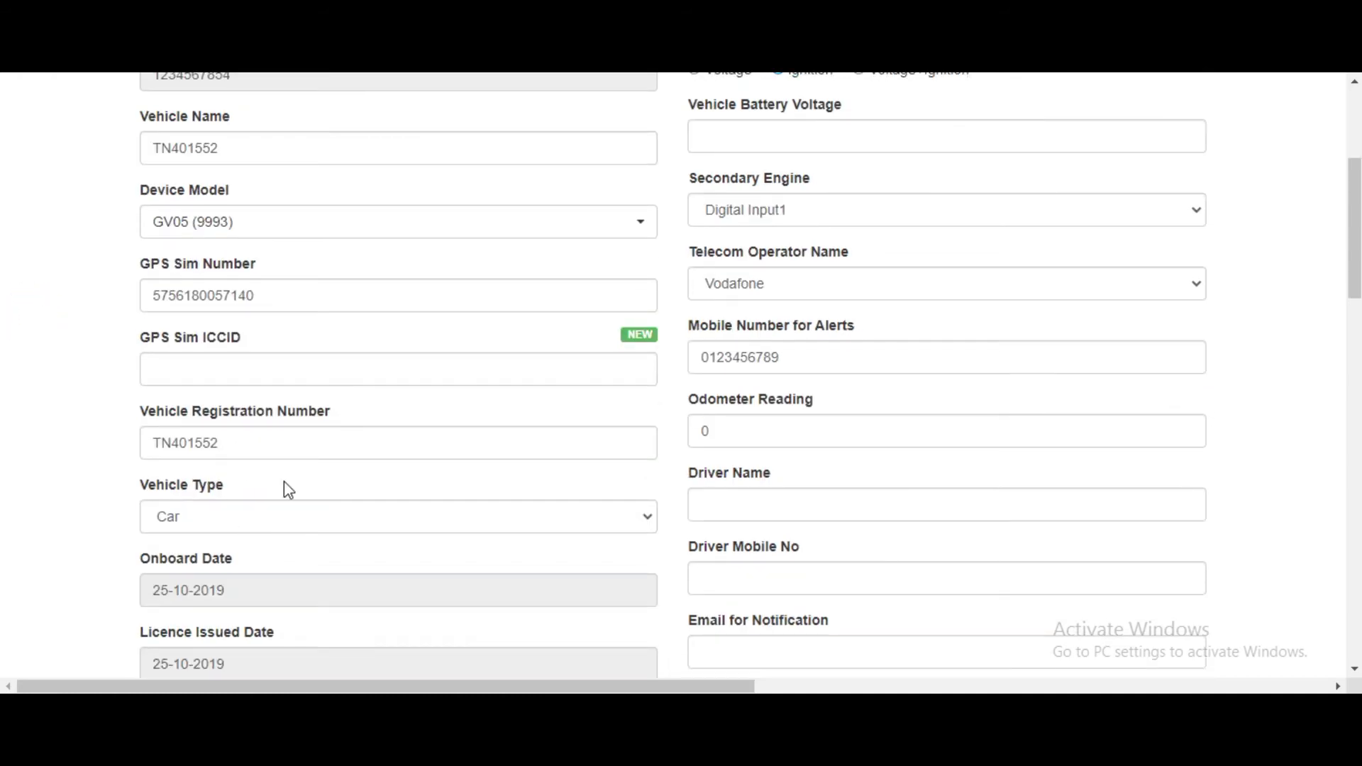
pyautogui.scroll(-4, 316, 416)
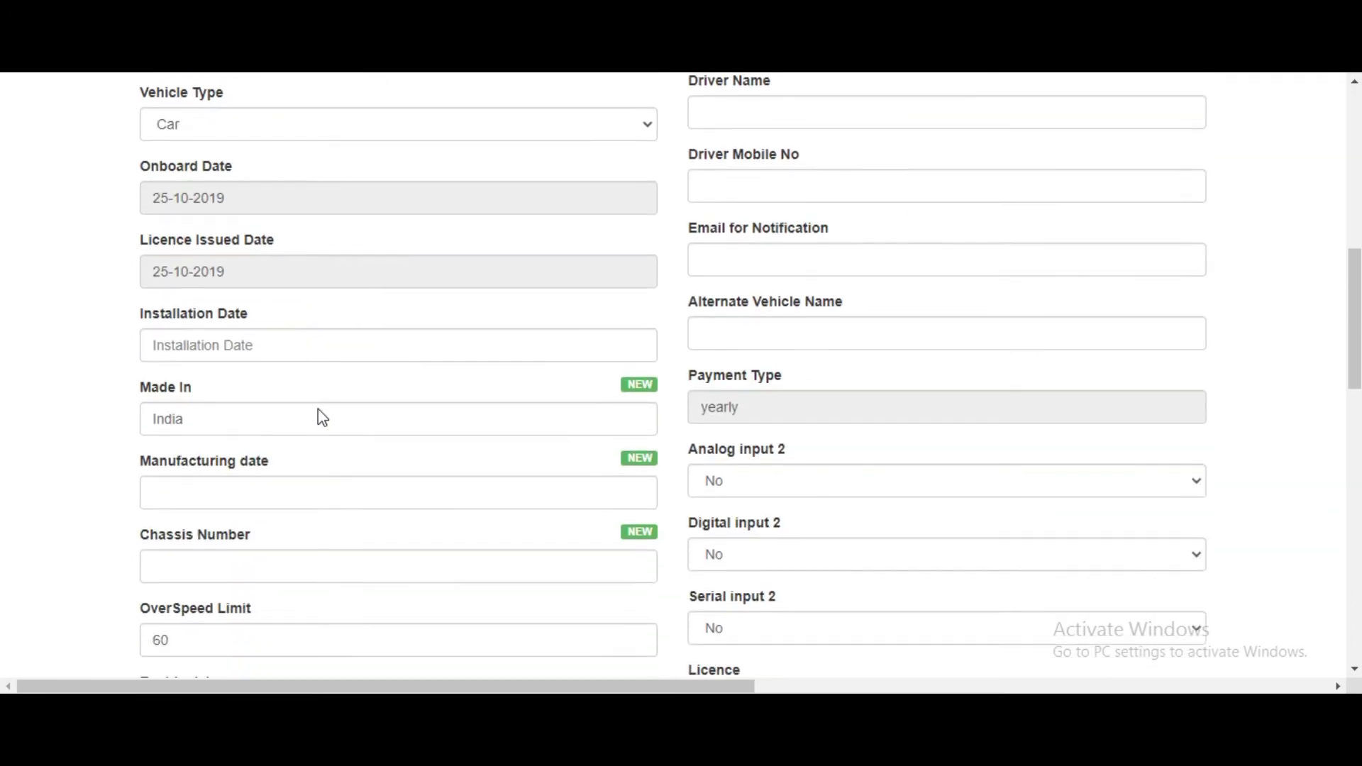
pyautogui.scroll(-10, 323, 417)
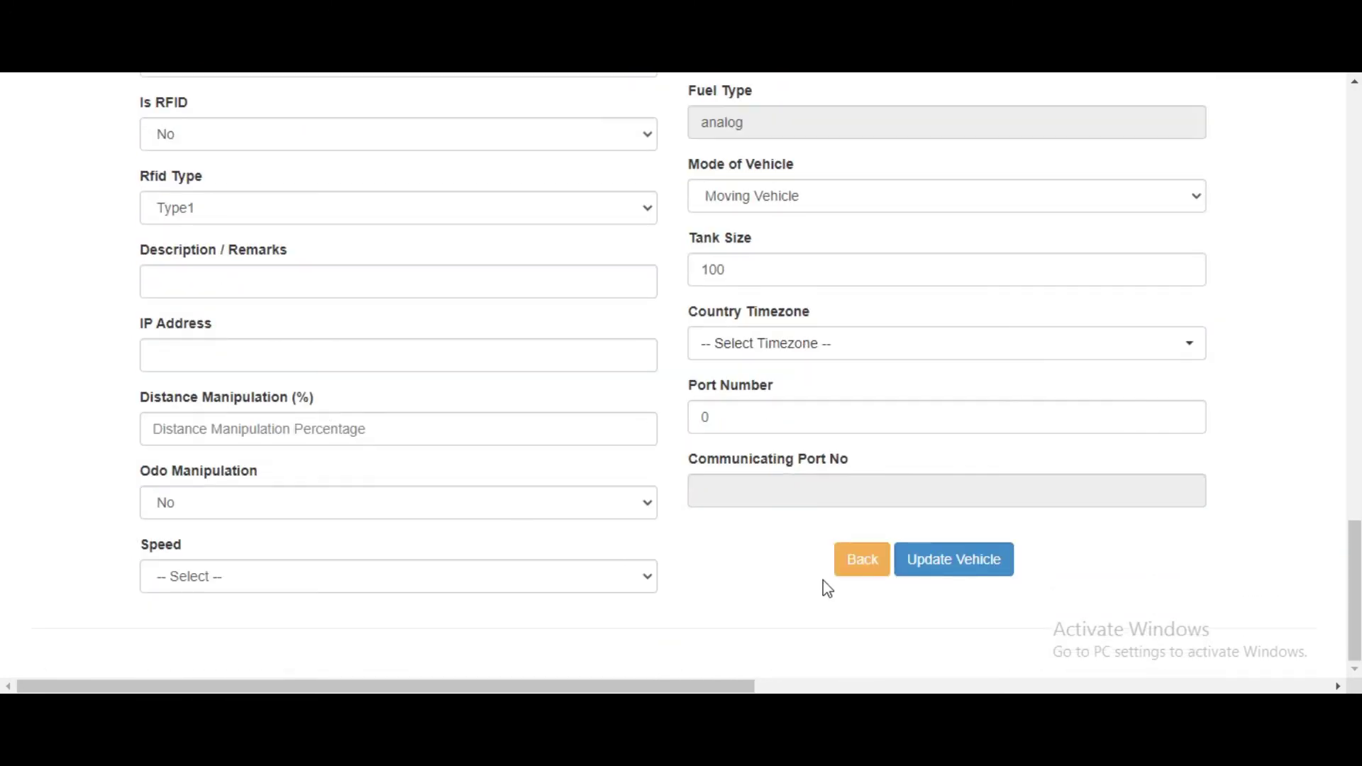
pyautogui.click(974, 572)
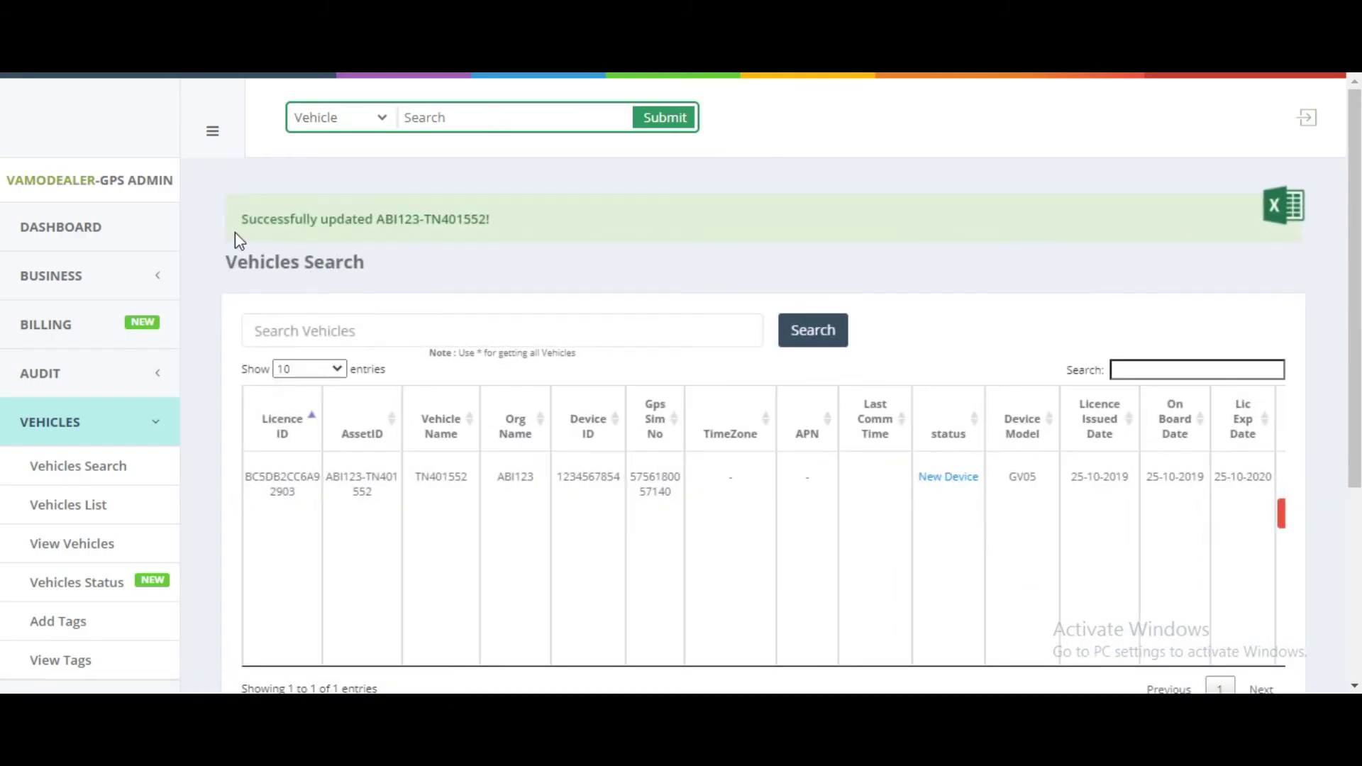
pyautogui.moveTo(235, 232); pyautogui.dragTo(513, 242)
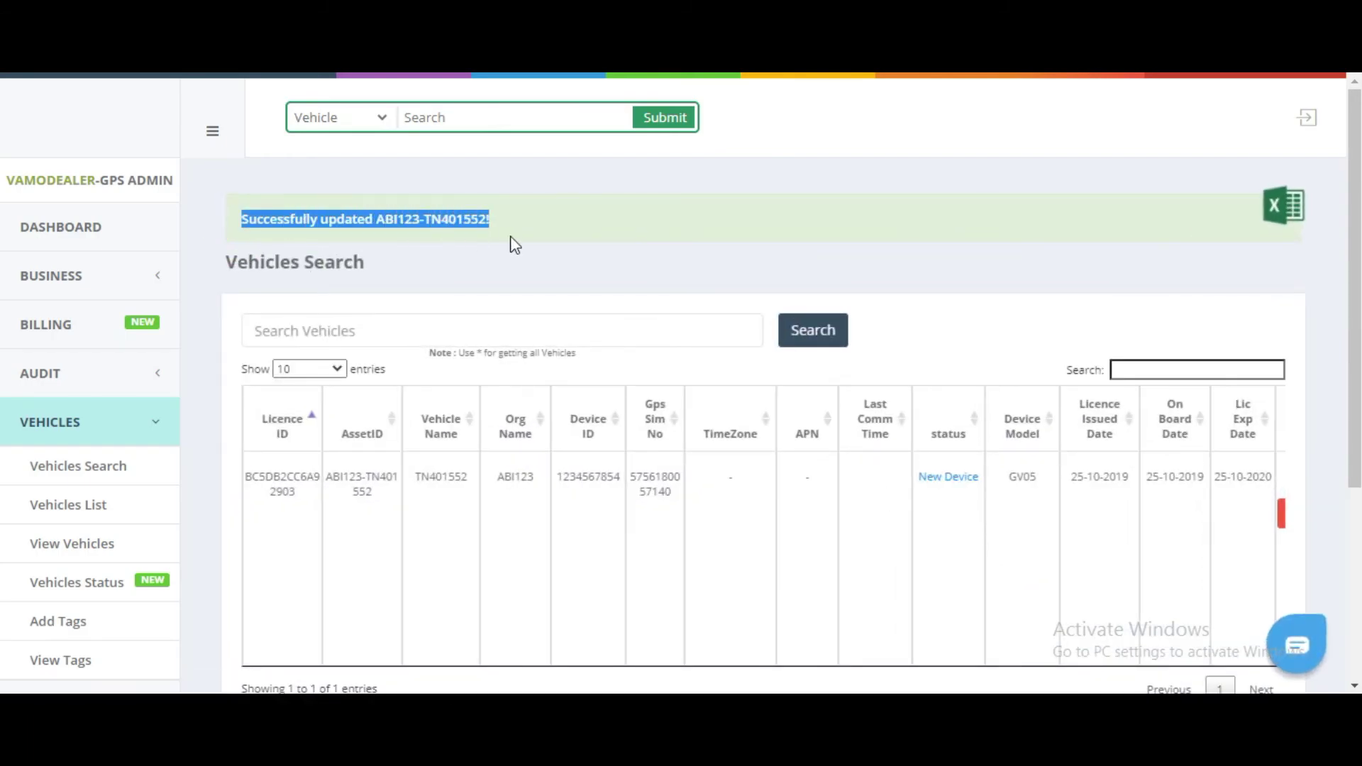
pyautogui.click(571, 245)
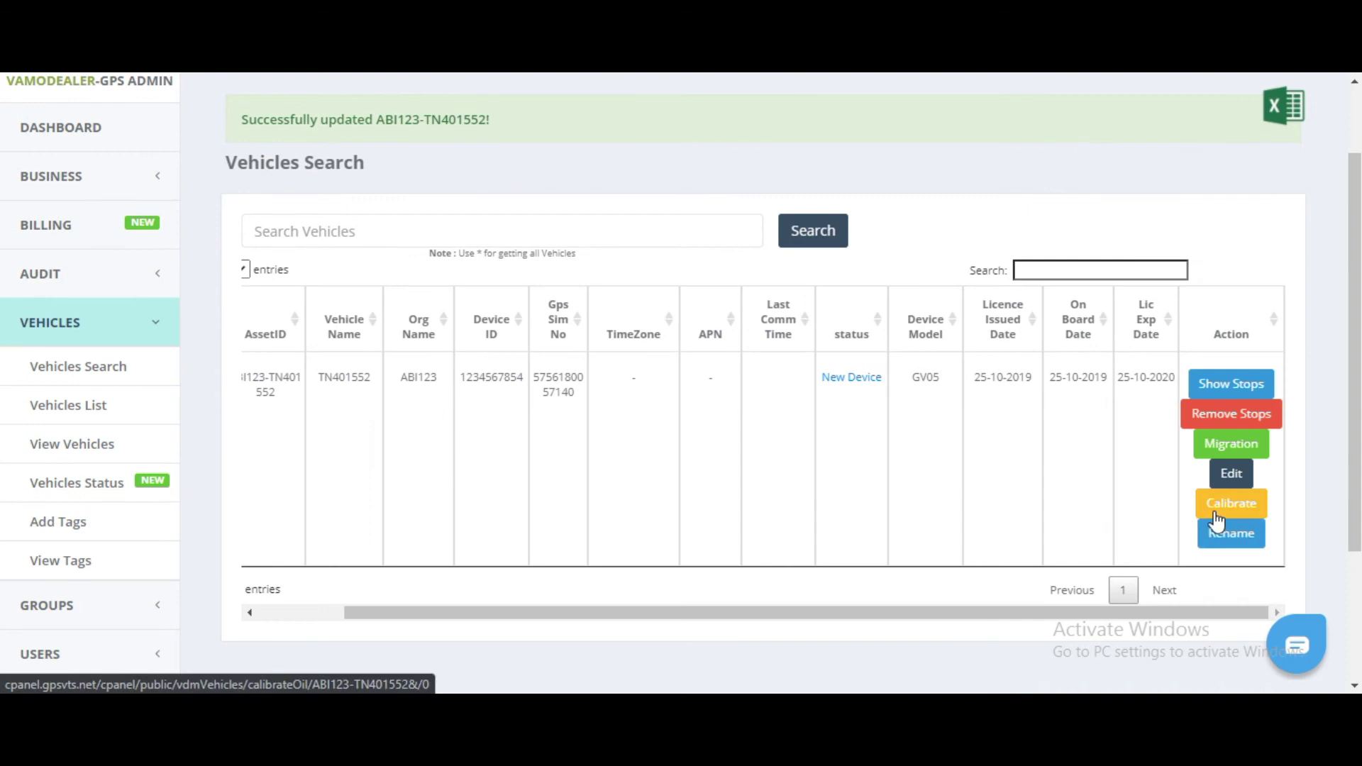
pyautogui.click(1215, 514)
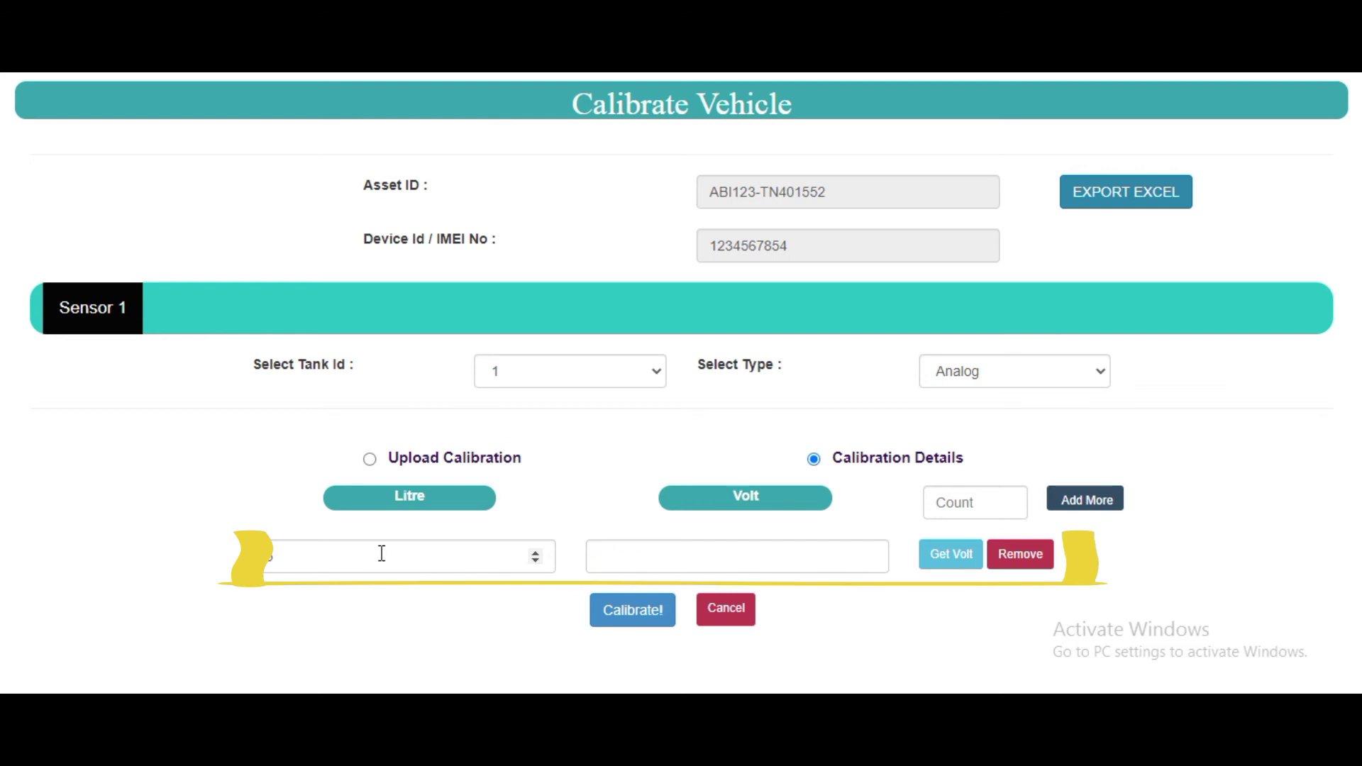
# Add 50 calibration rows on the Calibrate Vehicle page for ABI123-TN401552
pyautogui.click(964, 505)
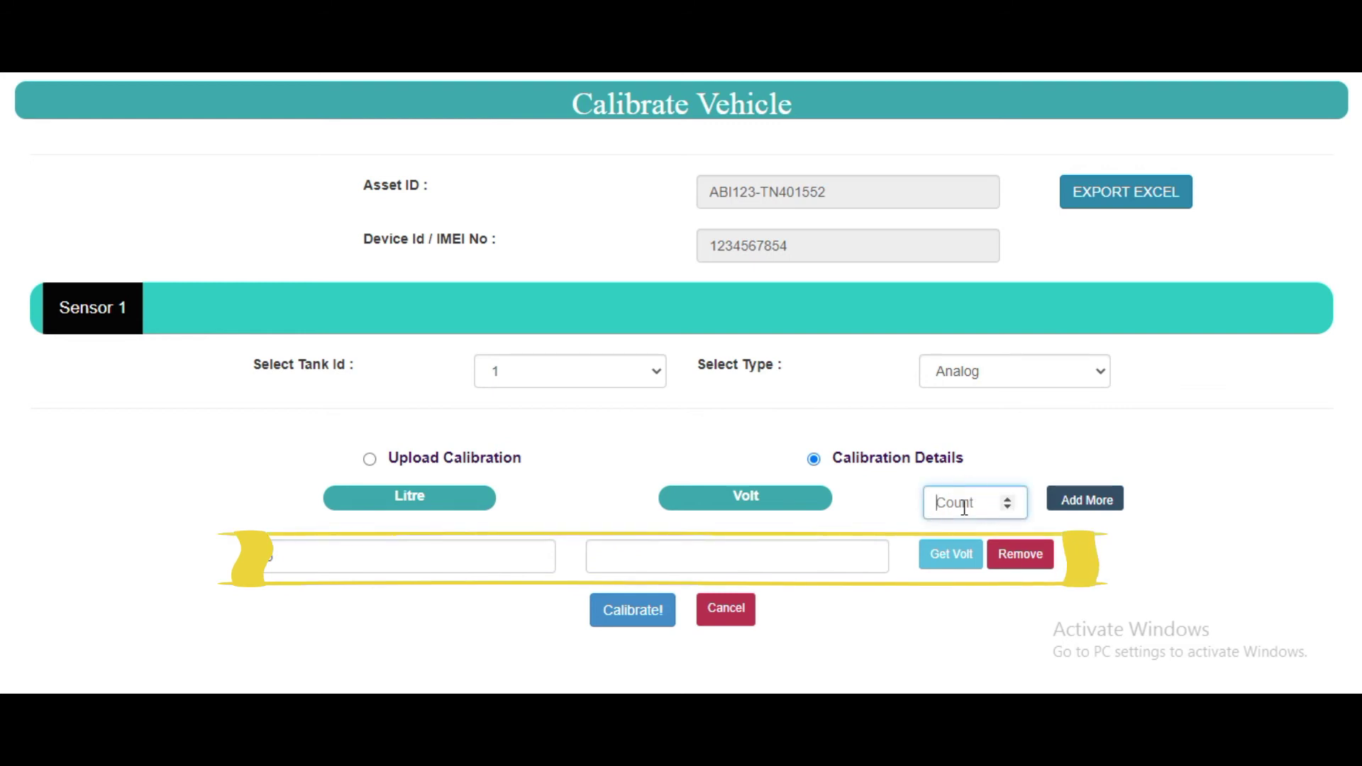
pyautogui.write('50')
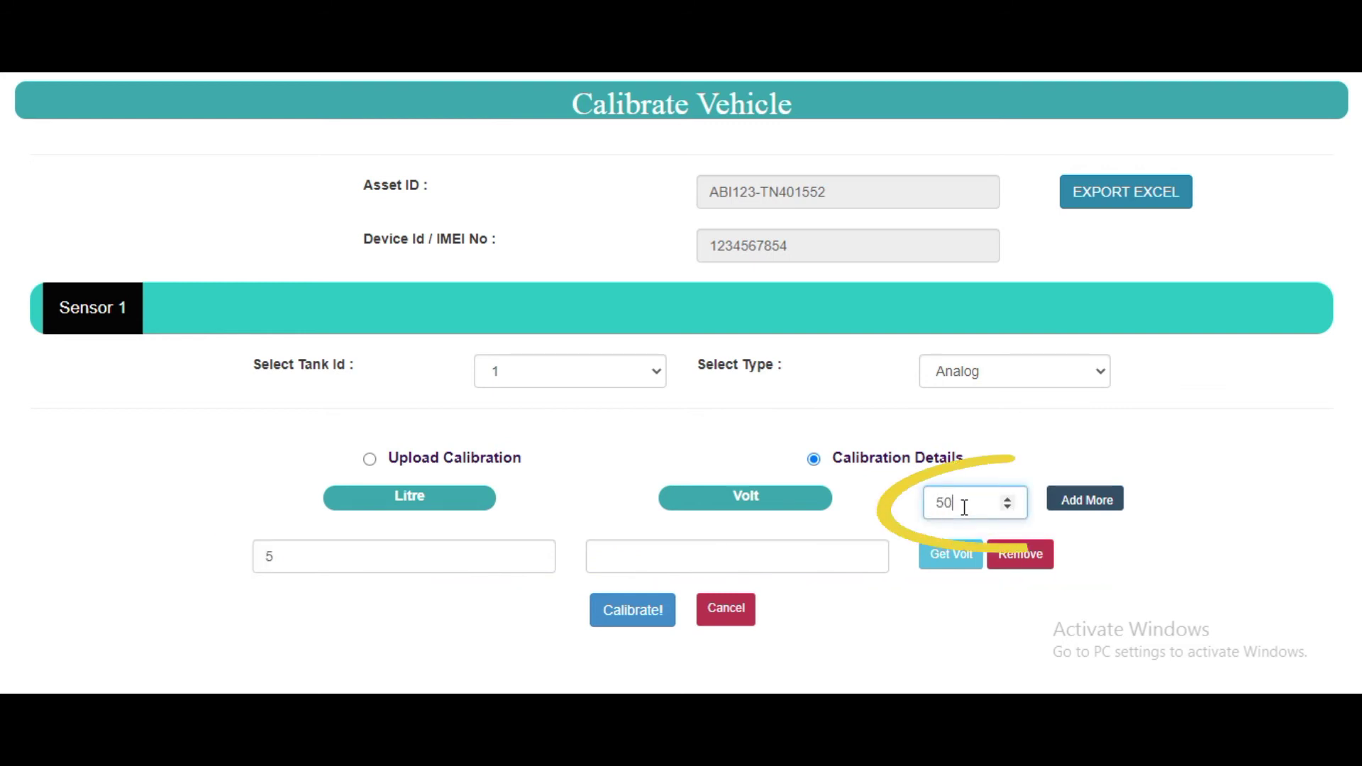
pyautogui.click(1090, 508)
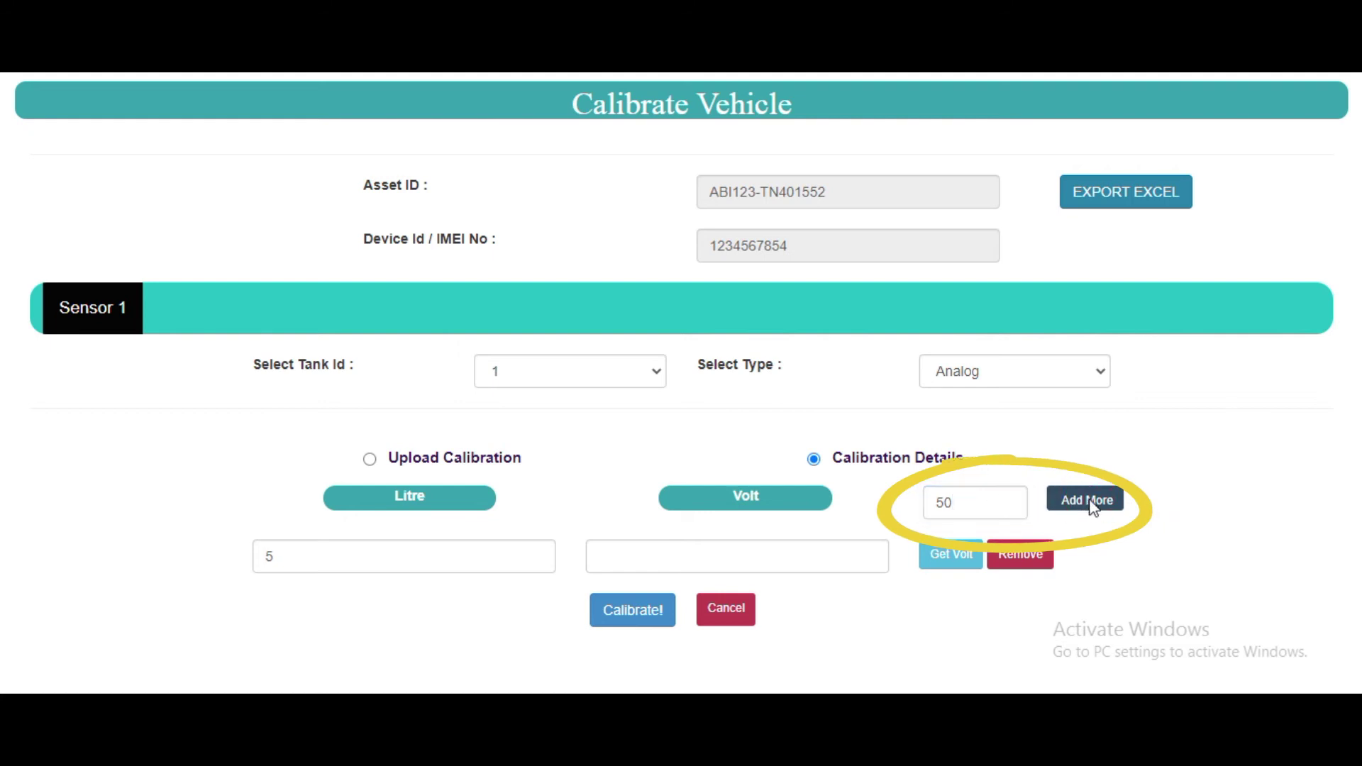
# Enter calibration pairs 10 litres / 0.23 volts and 20 litres / 0.389 volts
pyautogui.scroll(-1, 883, 415)
pyautogui.scroll(-10, 754, 371)
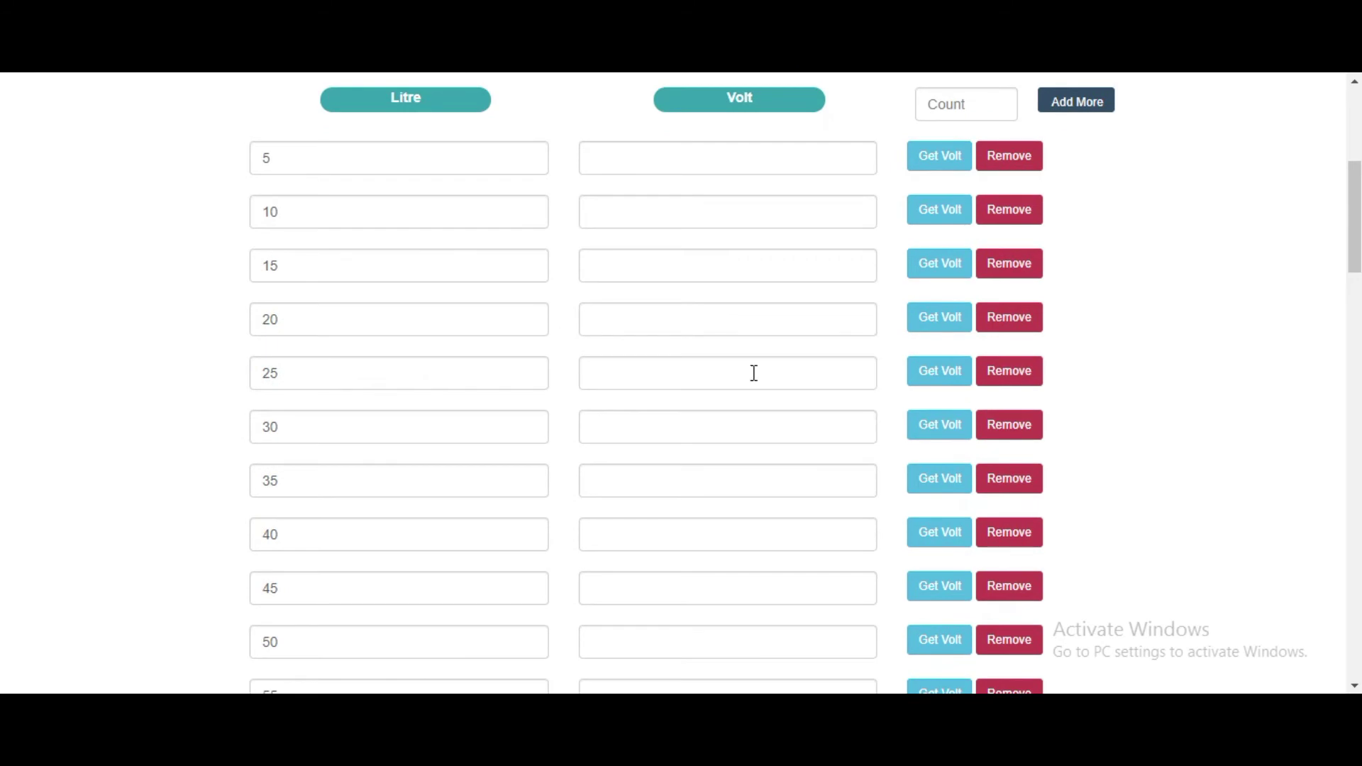
pyautogui.scroll(10, 641, 355)
pyautogui.scroll(-3, 447, 401)
pyautogui.doubleClick(266, 358)
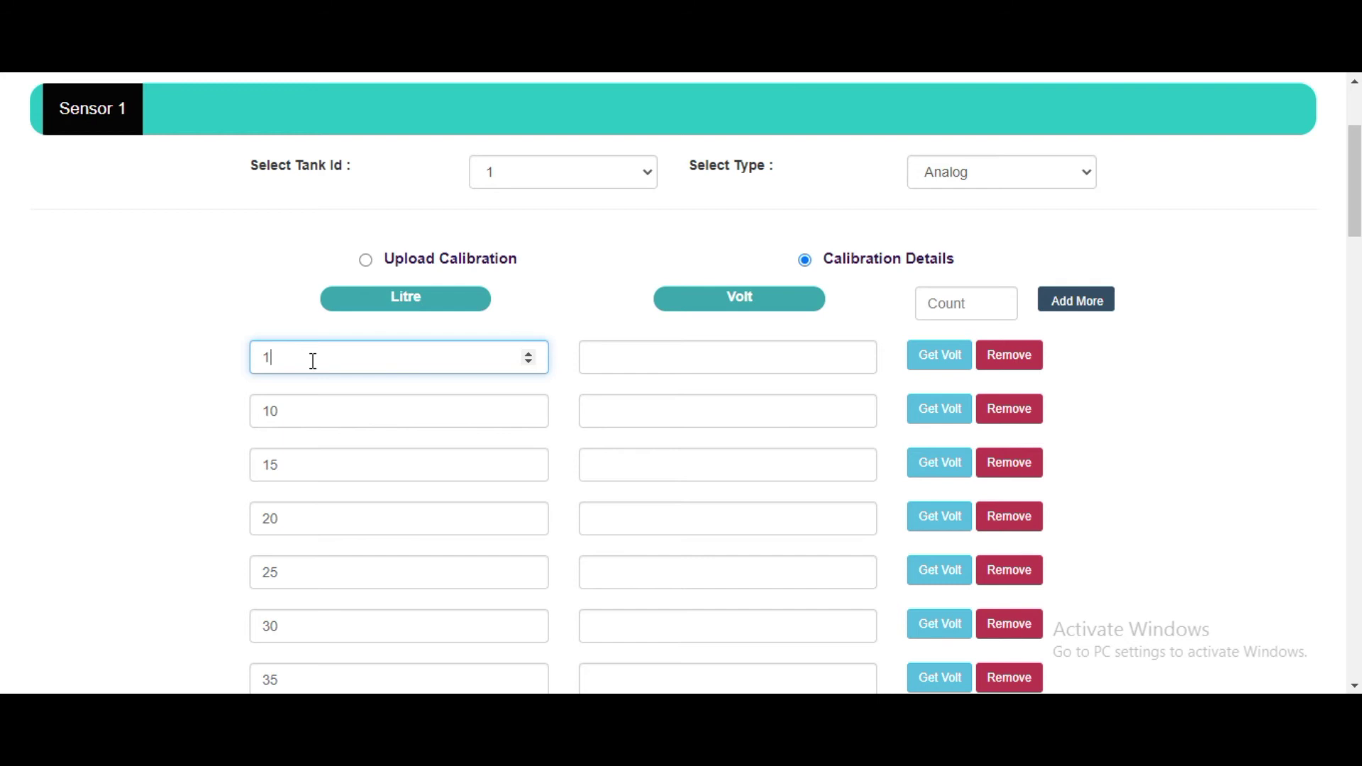
pyautogui.click(652, 356)
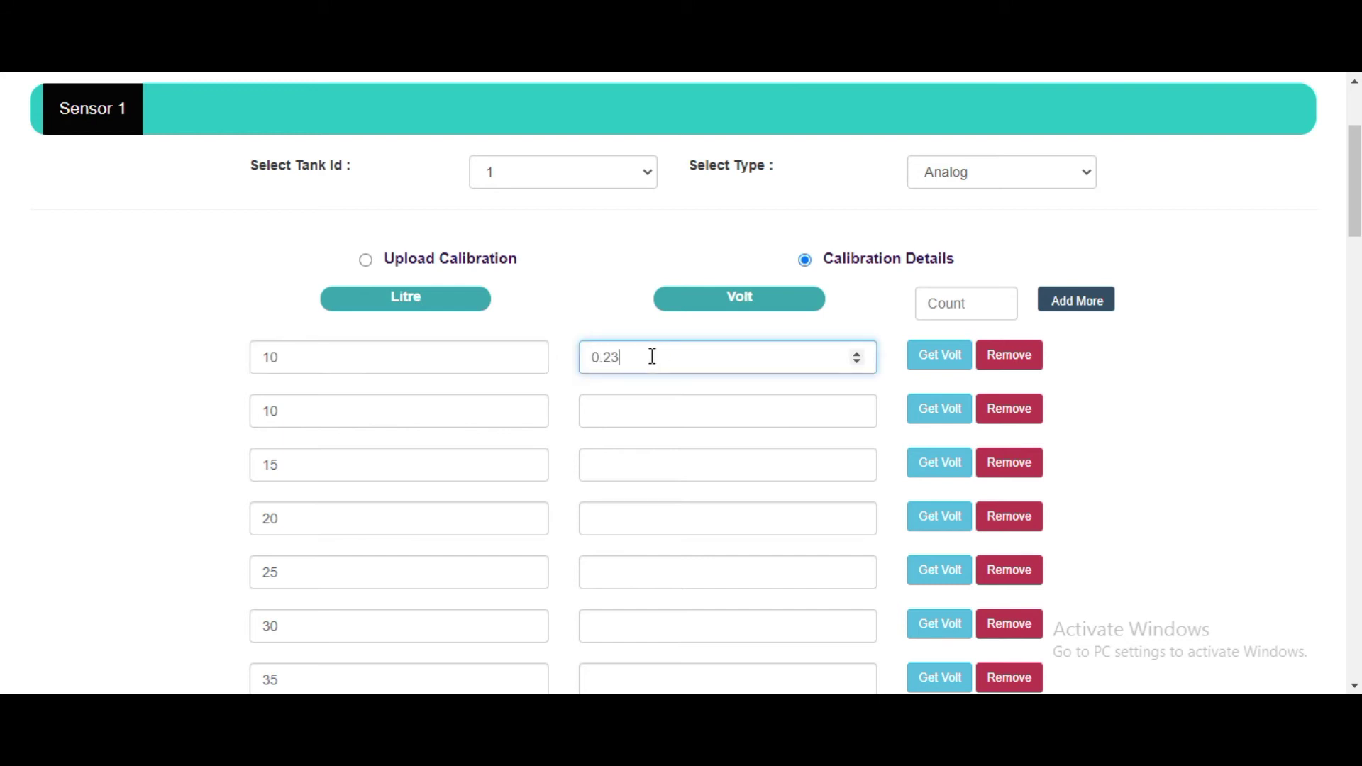
pyautogui.doubleClick(276, 403)
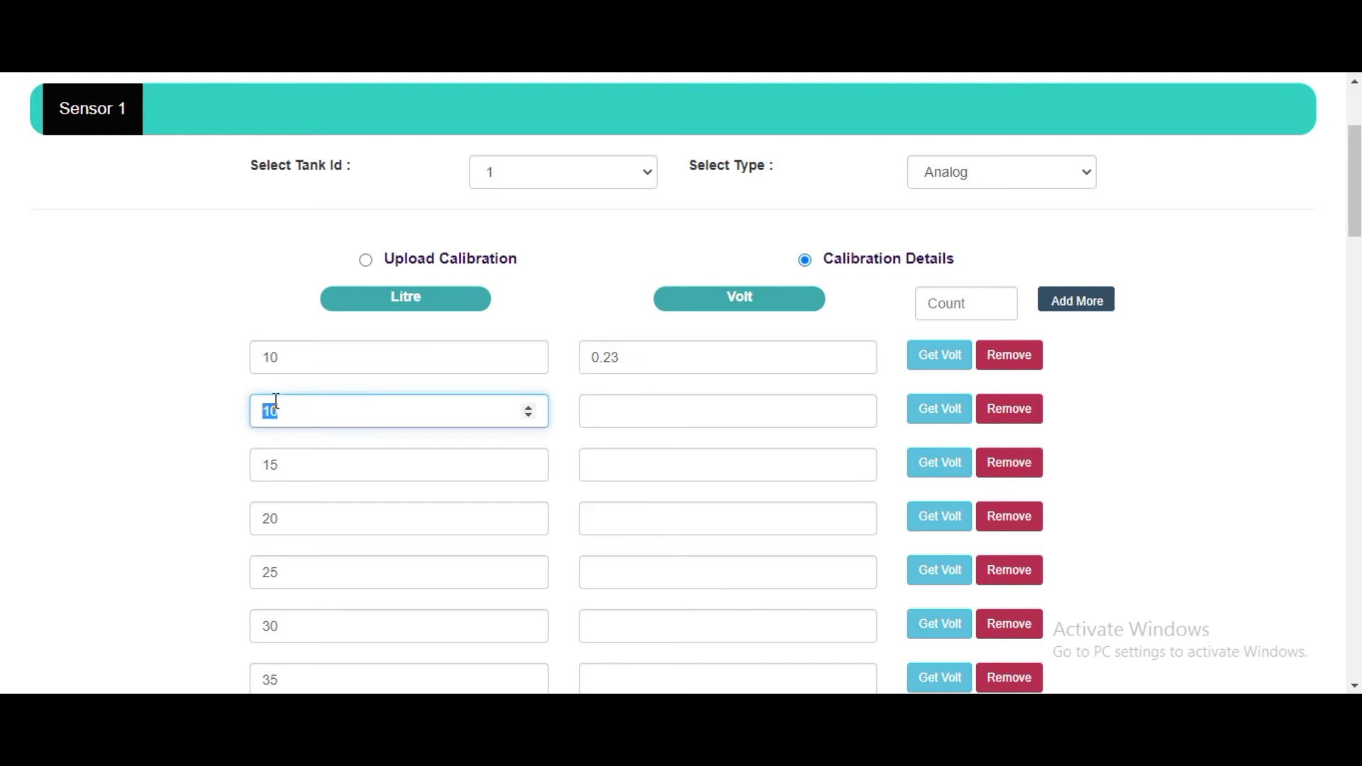
pyautogui.write('20')
pyautogui.click(609, 405)
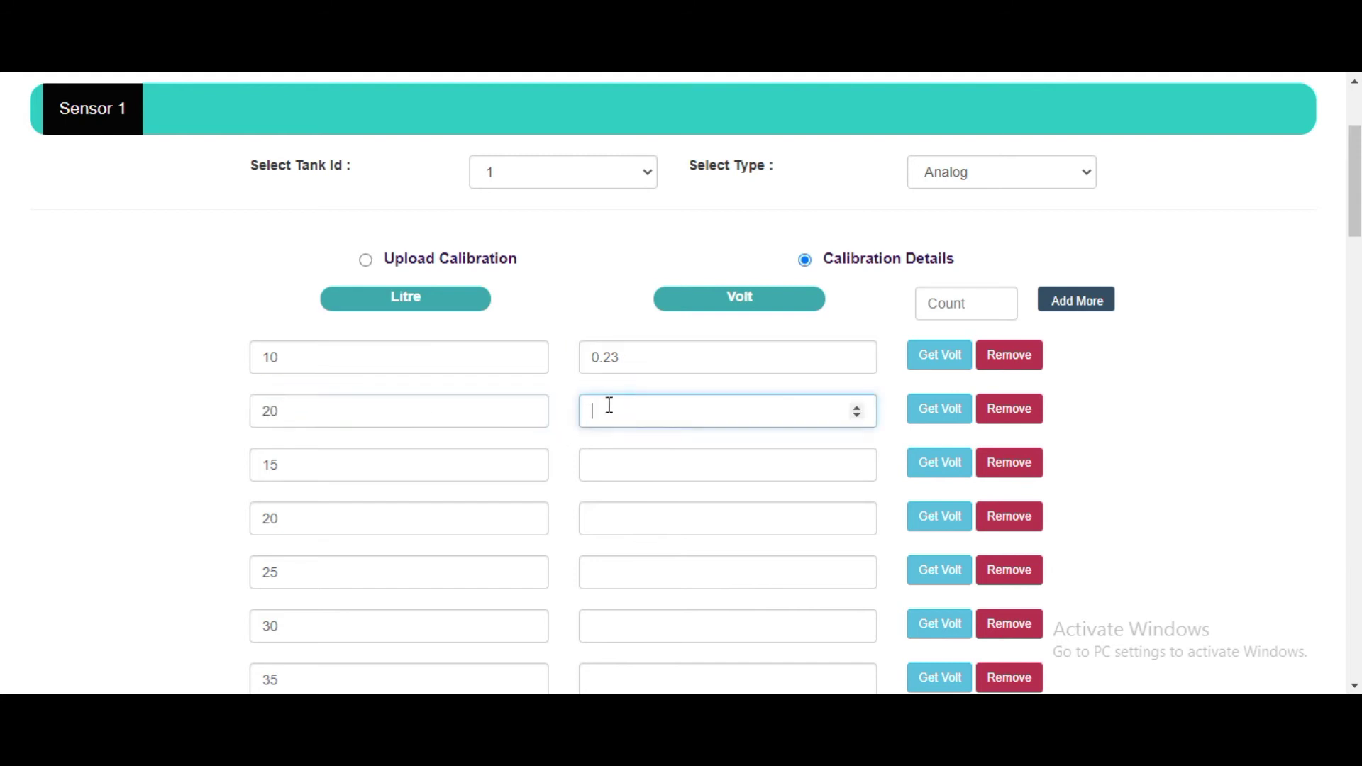
pyautogui.write('0.389')
pyautogui.click(601, 458)
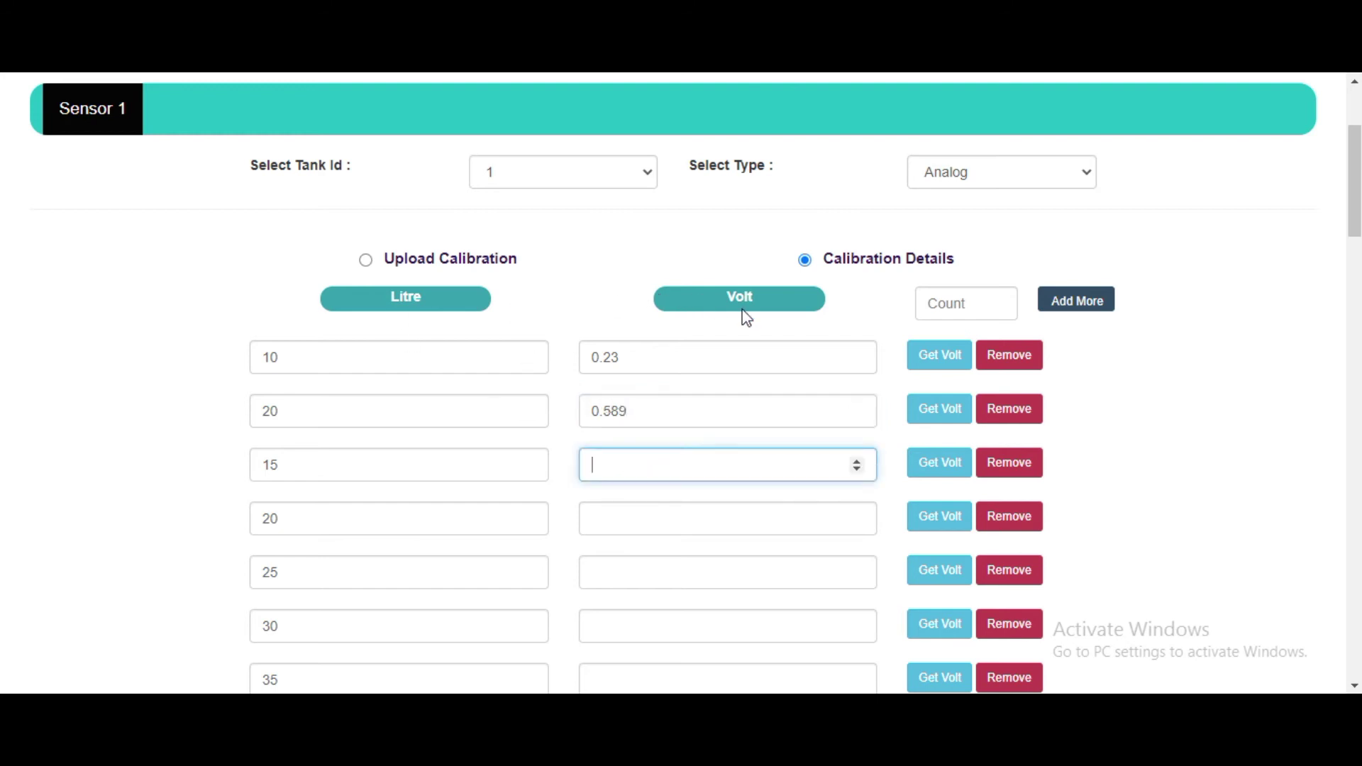
# Scroll through the litre rows up to 255 and cancel the calibration unsaved
pyautogui.scroll(-8, 624, 386)
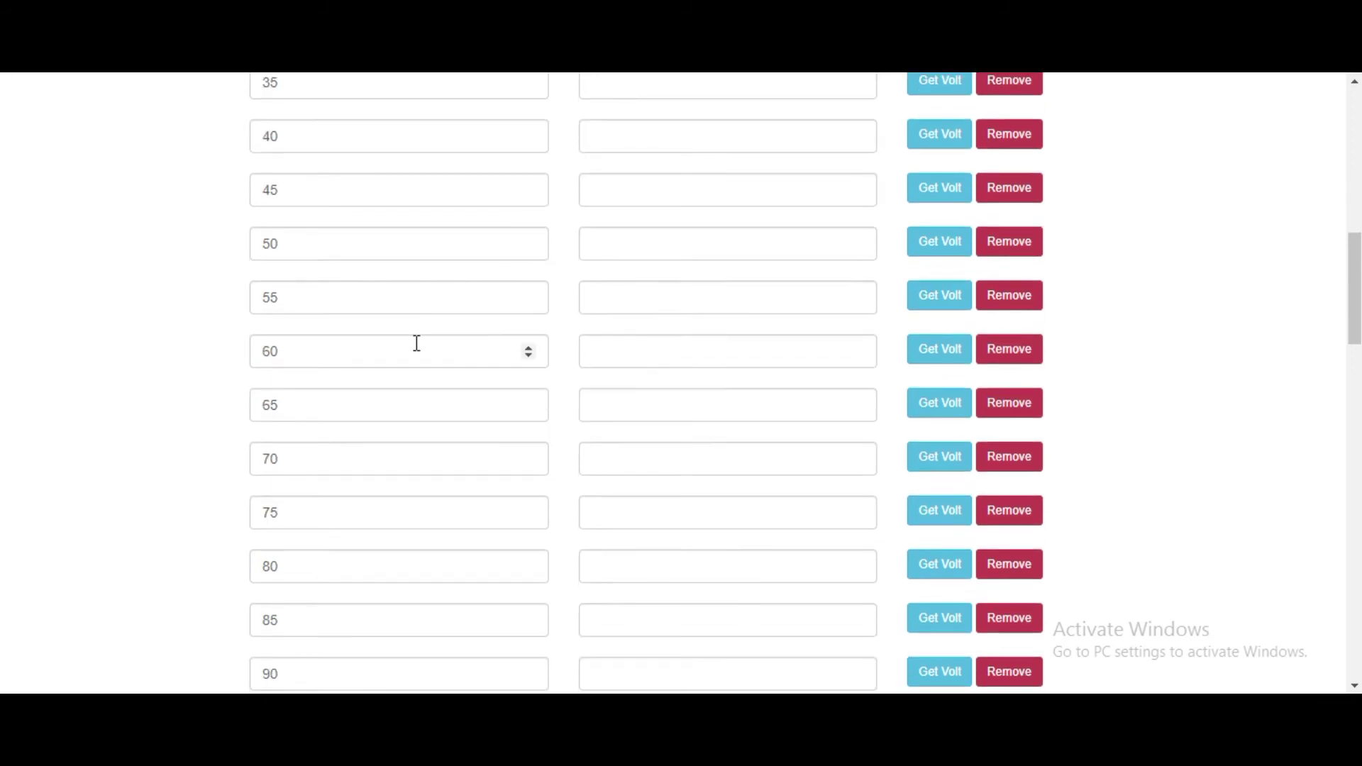
pyautogui.scroll(-3, 416, 343)
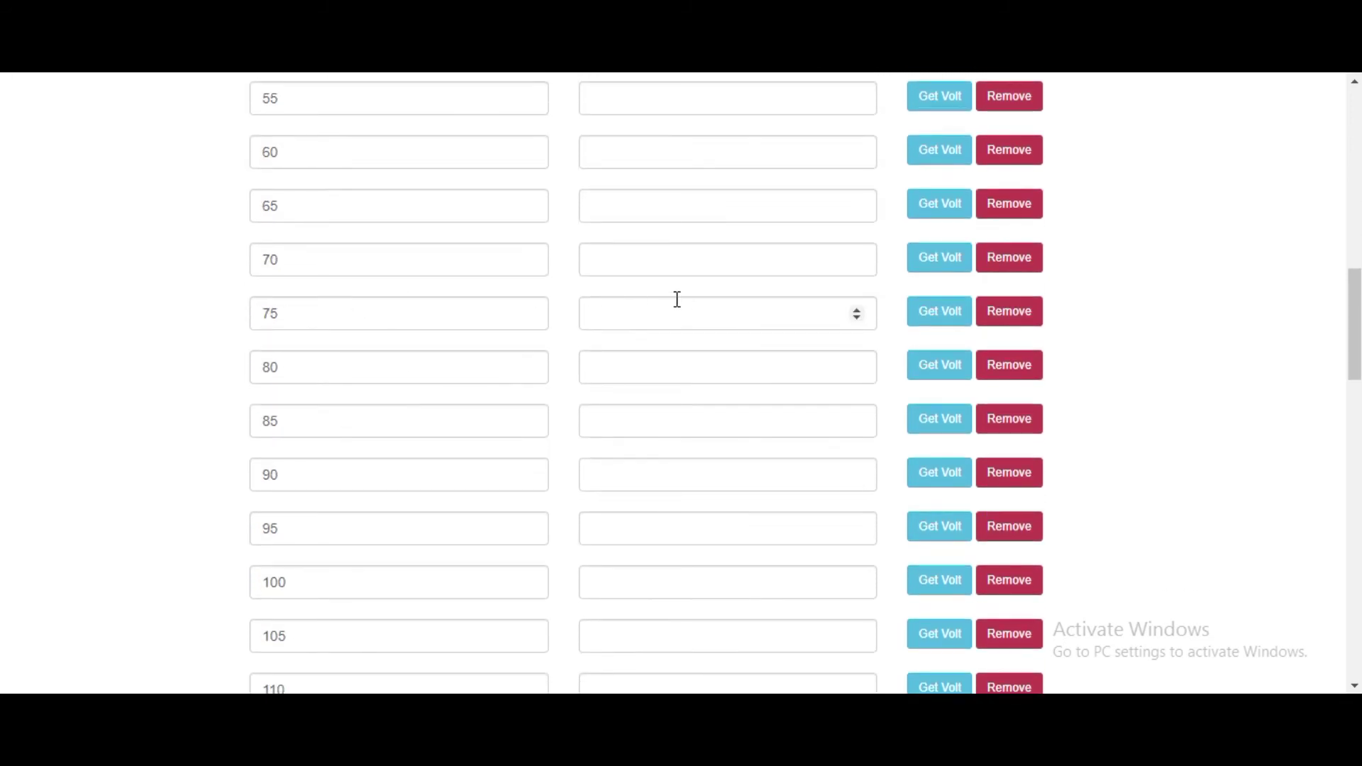
pyautogui.scroll(-20, 678, 300)
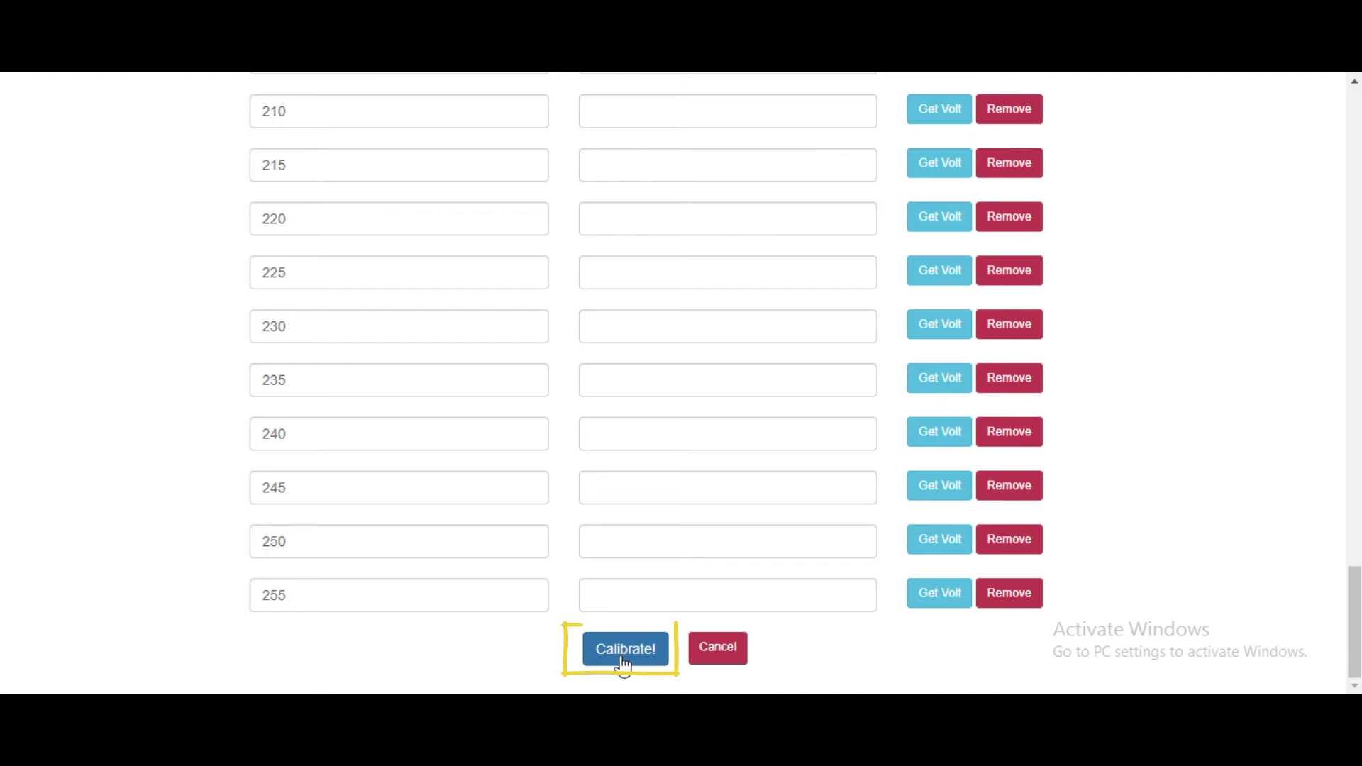
pyautogui.scroll(2, 453, 434)
pyautogui.scroll(-1, 648, 433)
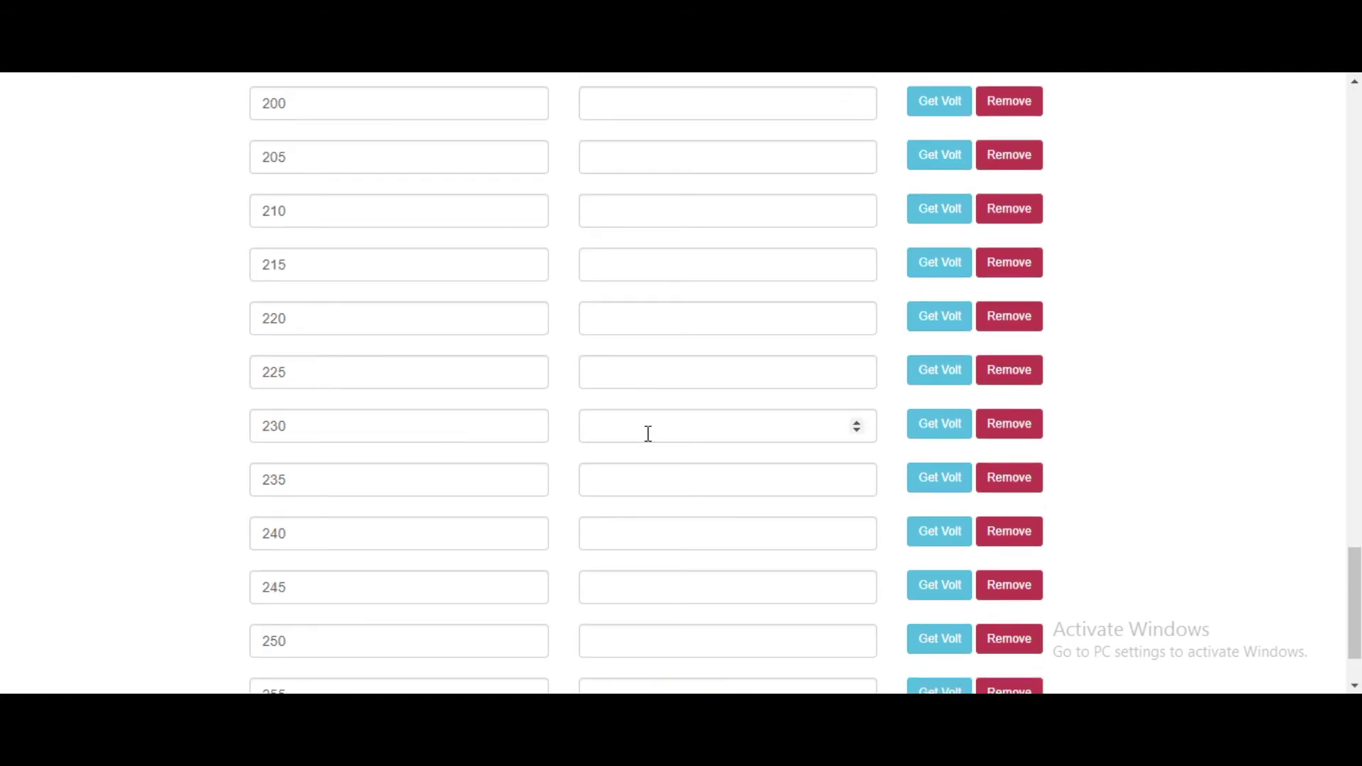
pyautogui.scroll(-2, 611, 430)
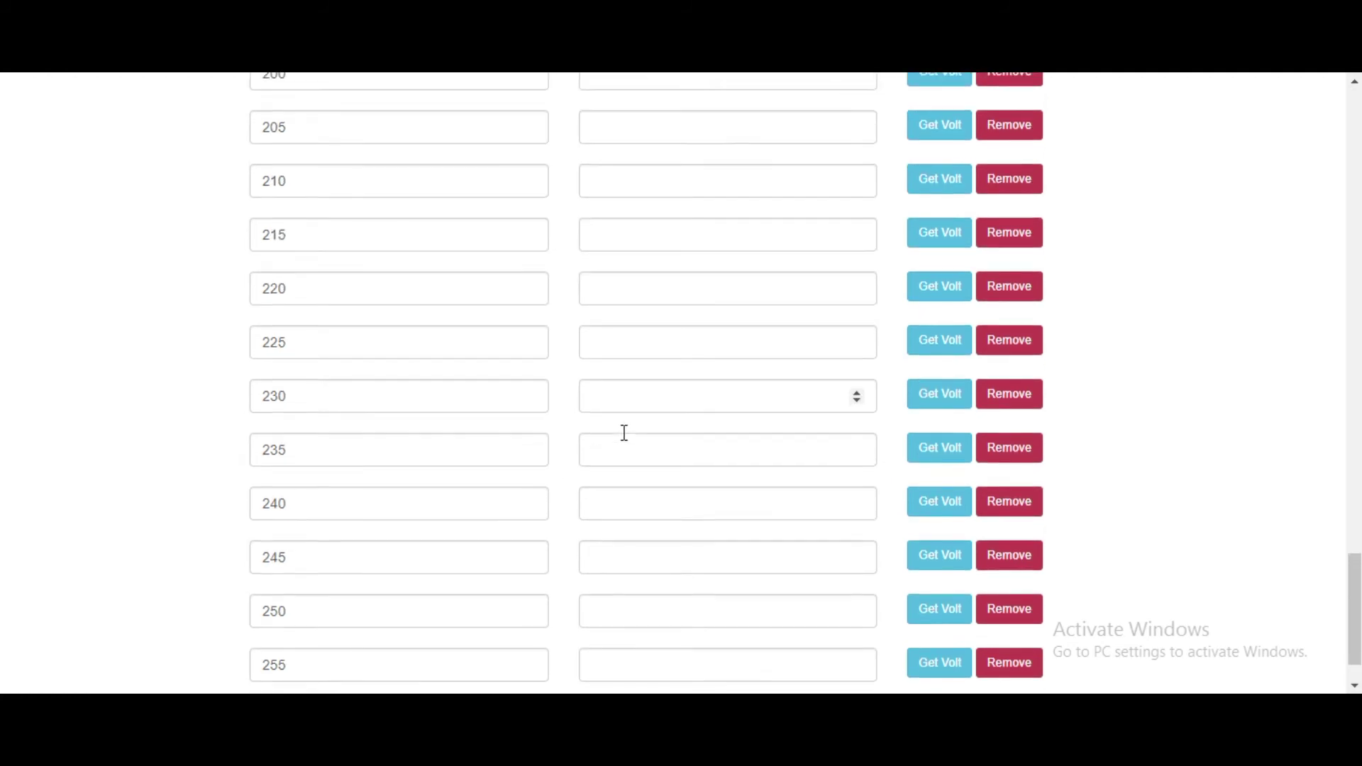
pyautogui.click(719, 648)
pyautogui.moveTo(701, 664); pyautogui.dragTo(867, 642)
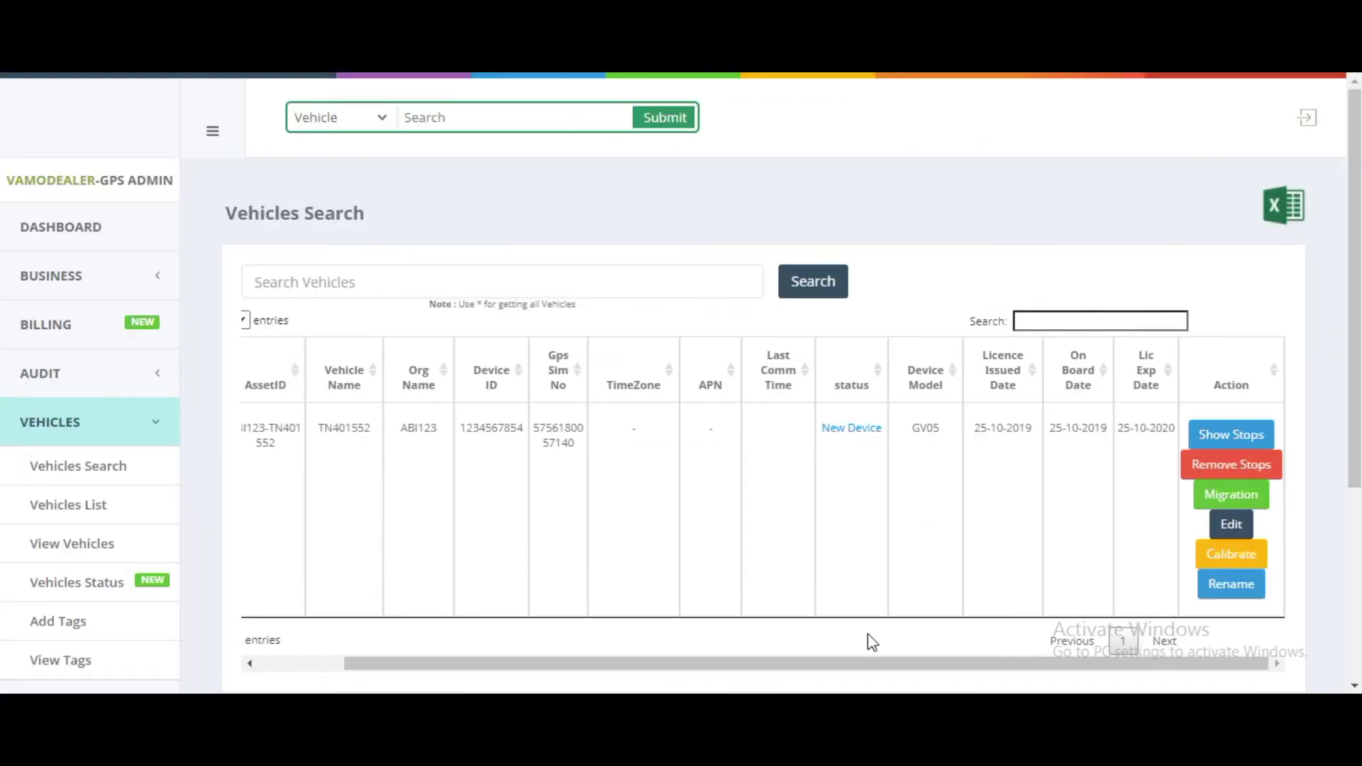
# Open the Rename page for TN401552 and select its Asset Id value
pyautogui.click(1233, 585)
pyautogui.click(735, 208)
pyautogui.moveTo(715, 208); pyautogui.dragTo(577, 210)
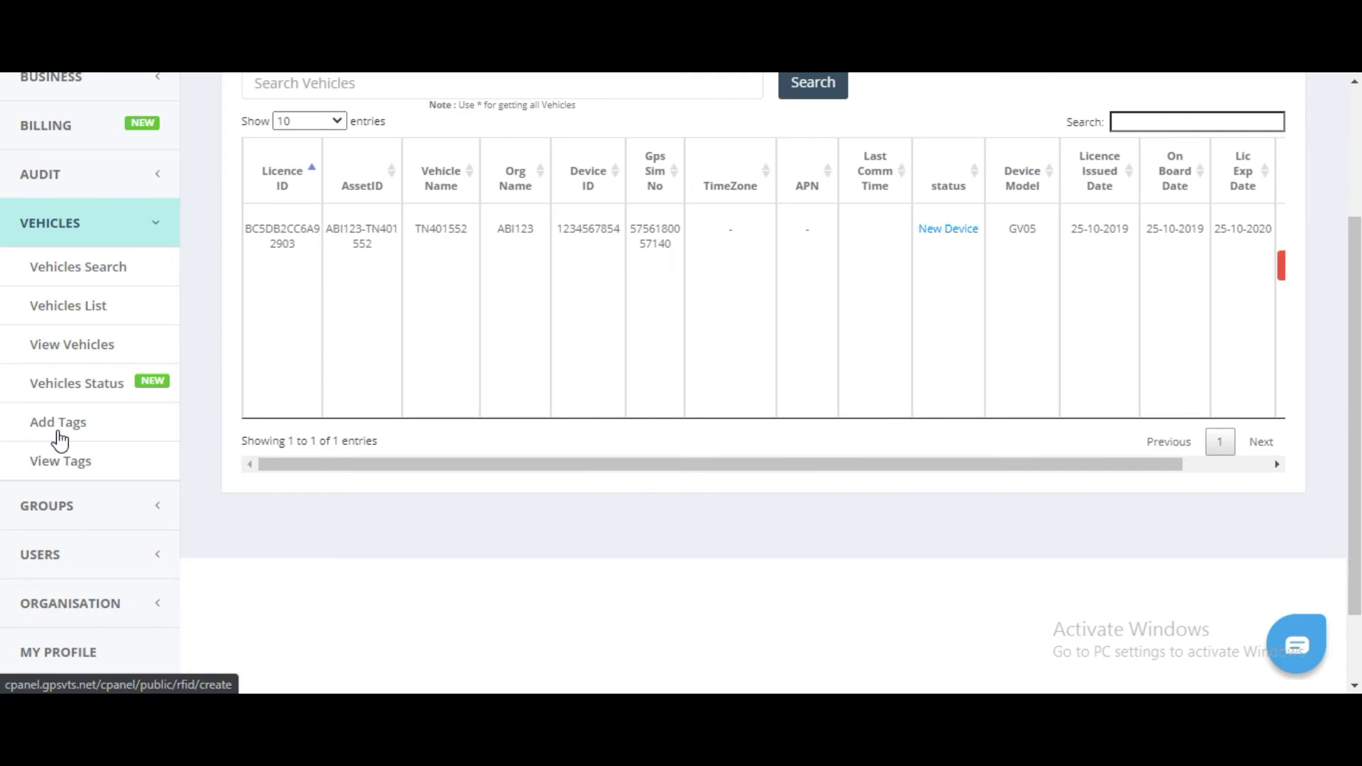
# Go to Add Tags under VEHICLES and focus the RFID tag count field
pyautogui.click(82, 229)
pyautogui.click(100, 366)
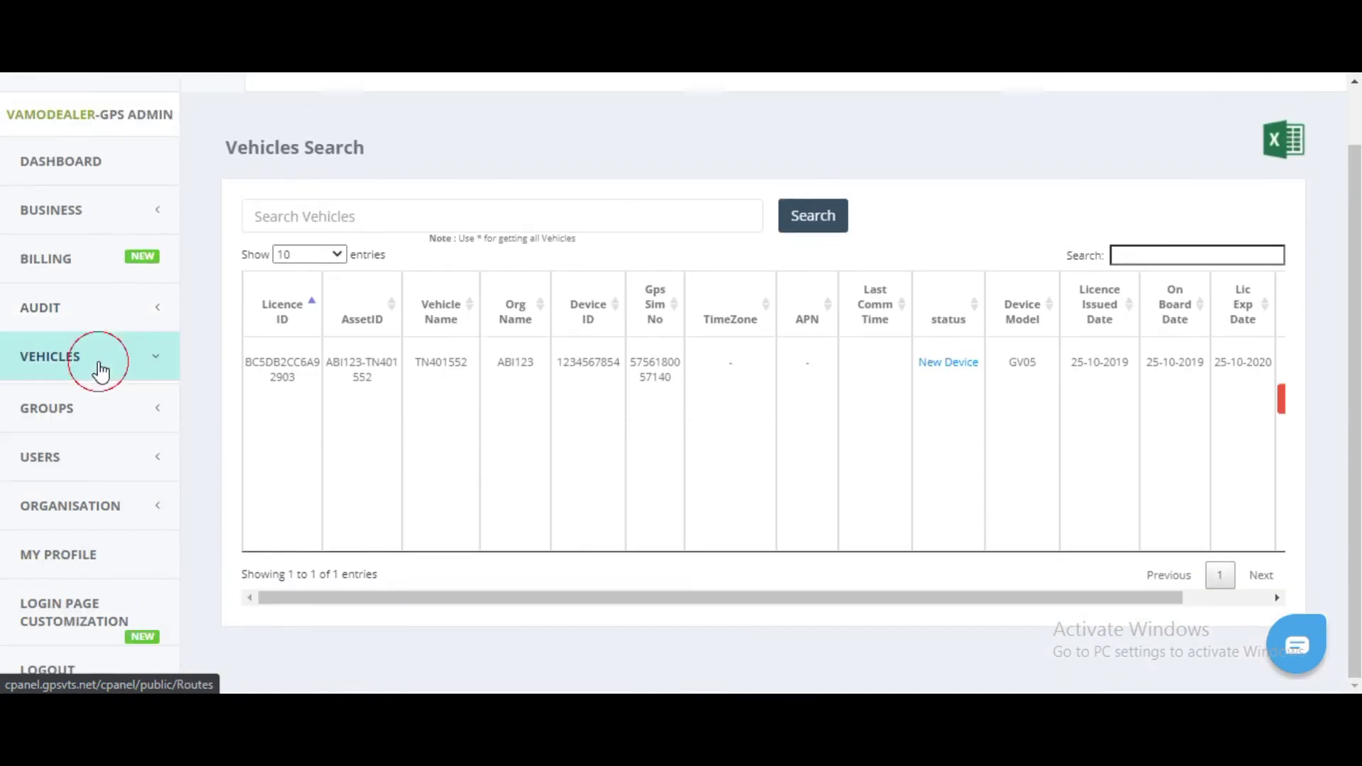
pyautogui.click(83, 436)
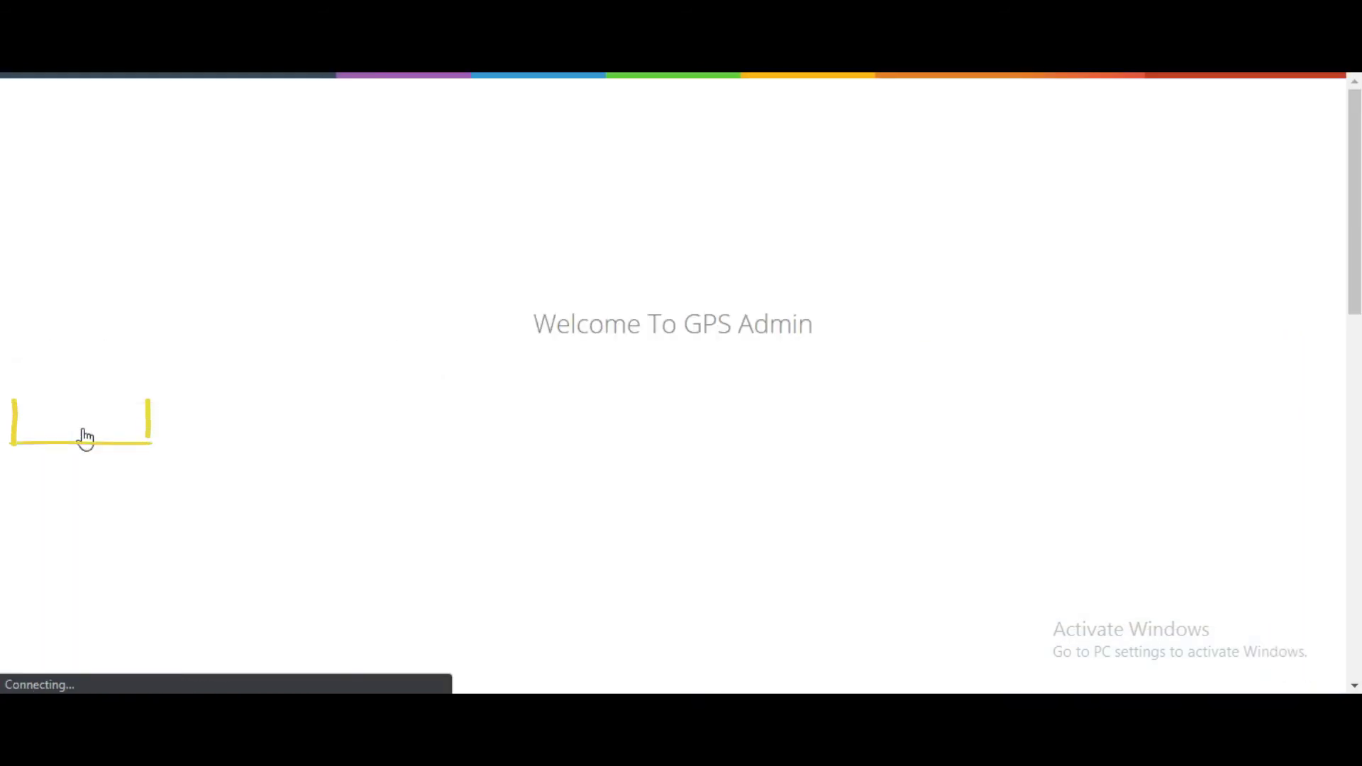
pyautogui.click(539, 319)
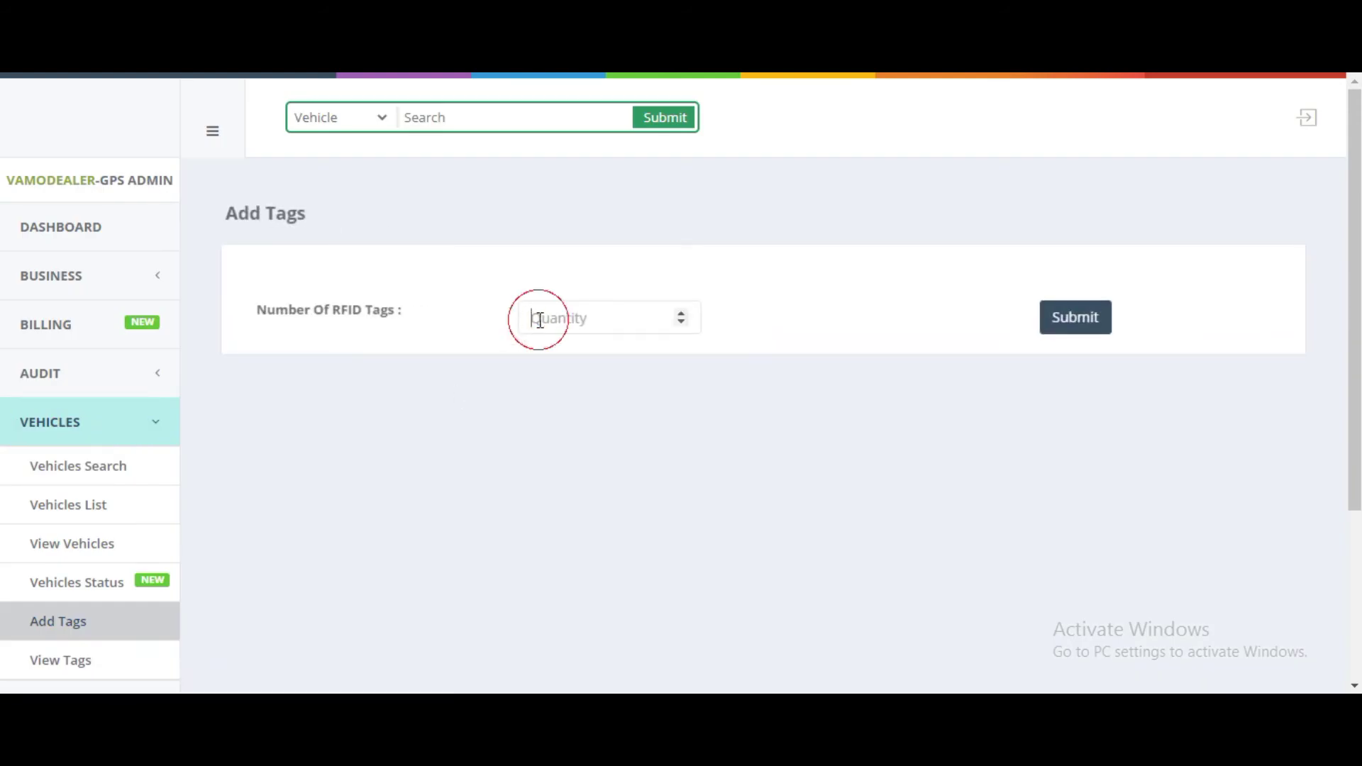
# Request 1 RFID tag and pick a different organisation for it
pyautogui.write('1')
pyautogui.click(1073, 321)
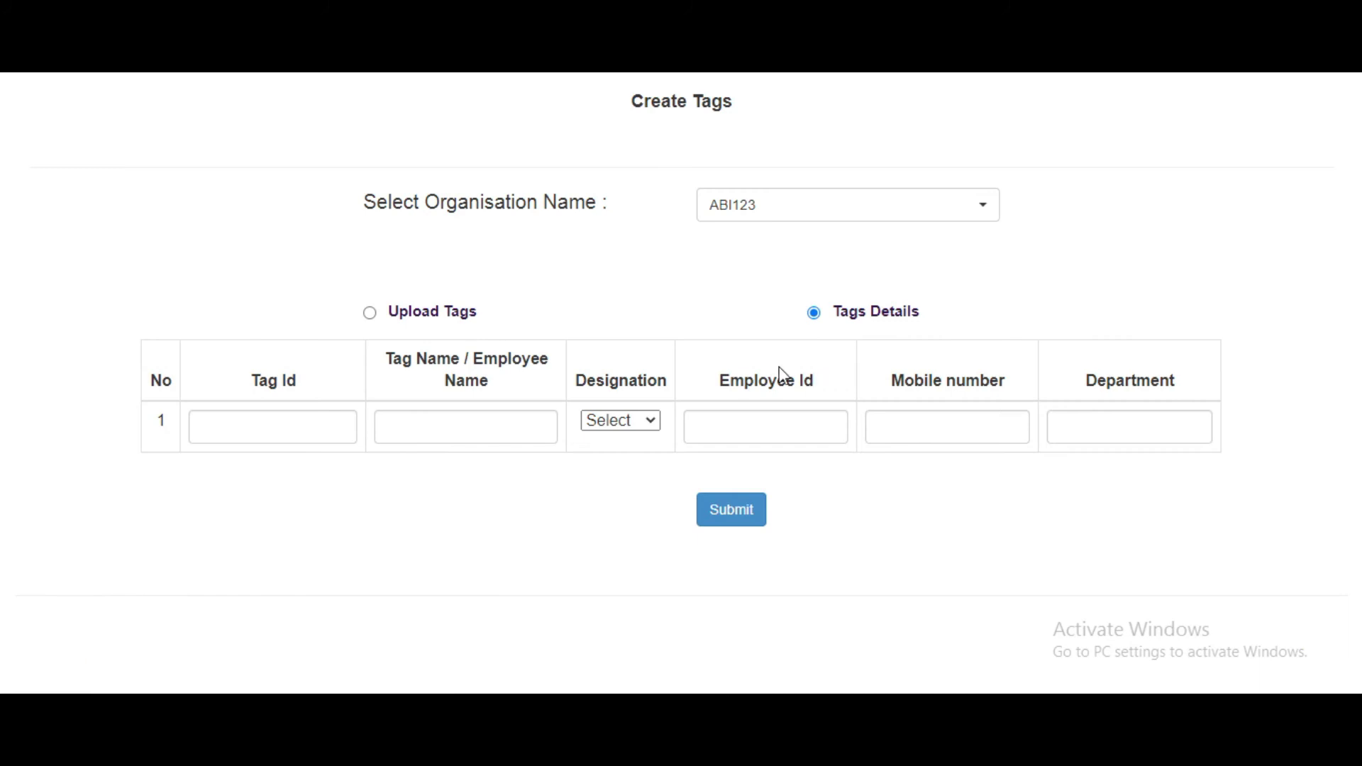
pyautogui.click(785, 212)
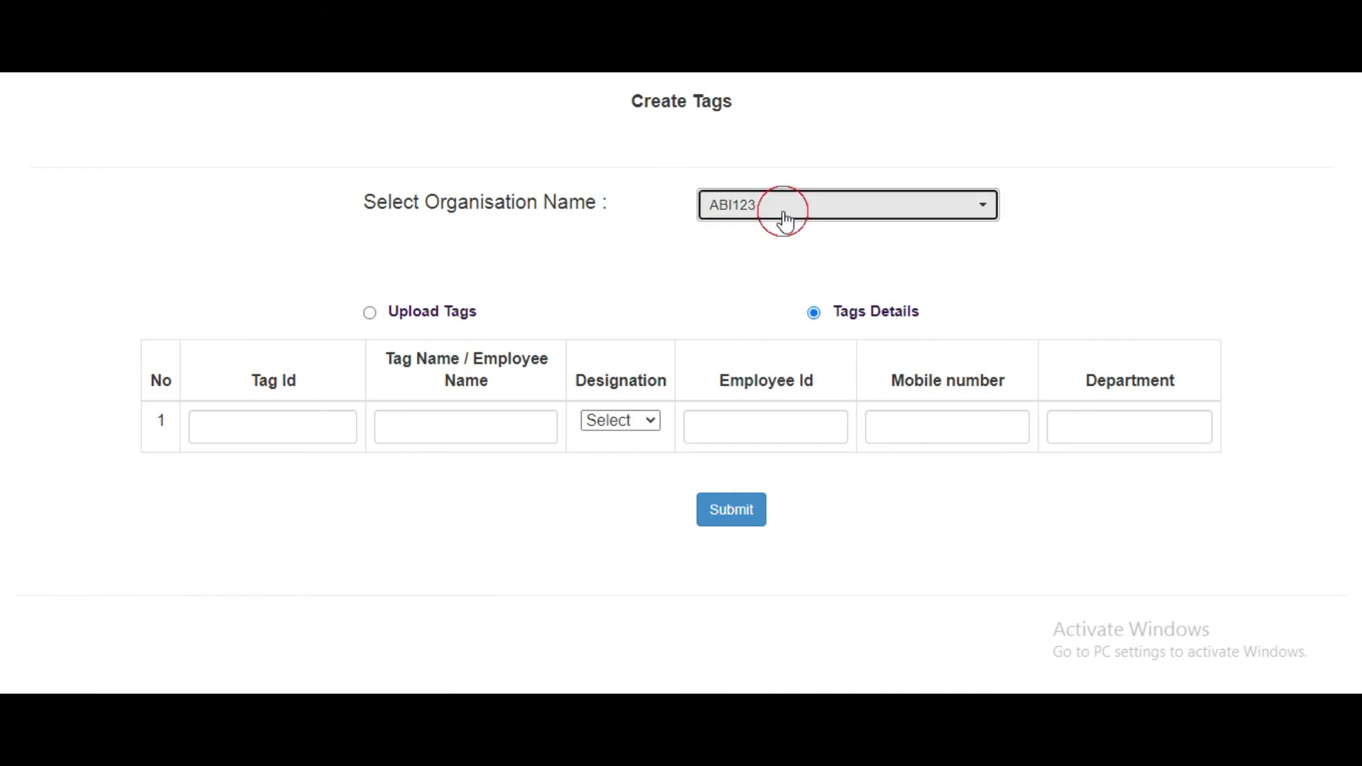
pyautogui.click(757, 308)
# Step through the tag fields, setting Designation to Helper, without submitting
pyautogui.click(419, 506)
pyautogui.click(286, 416)
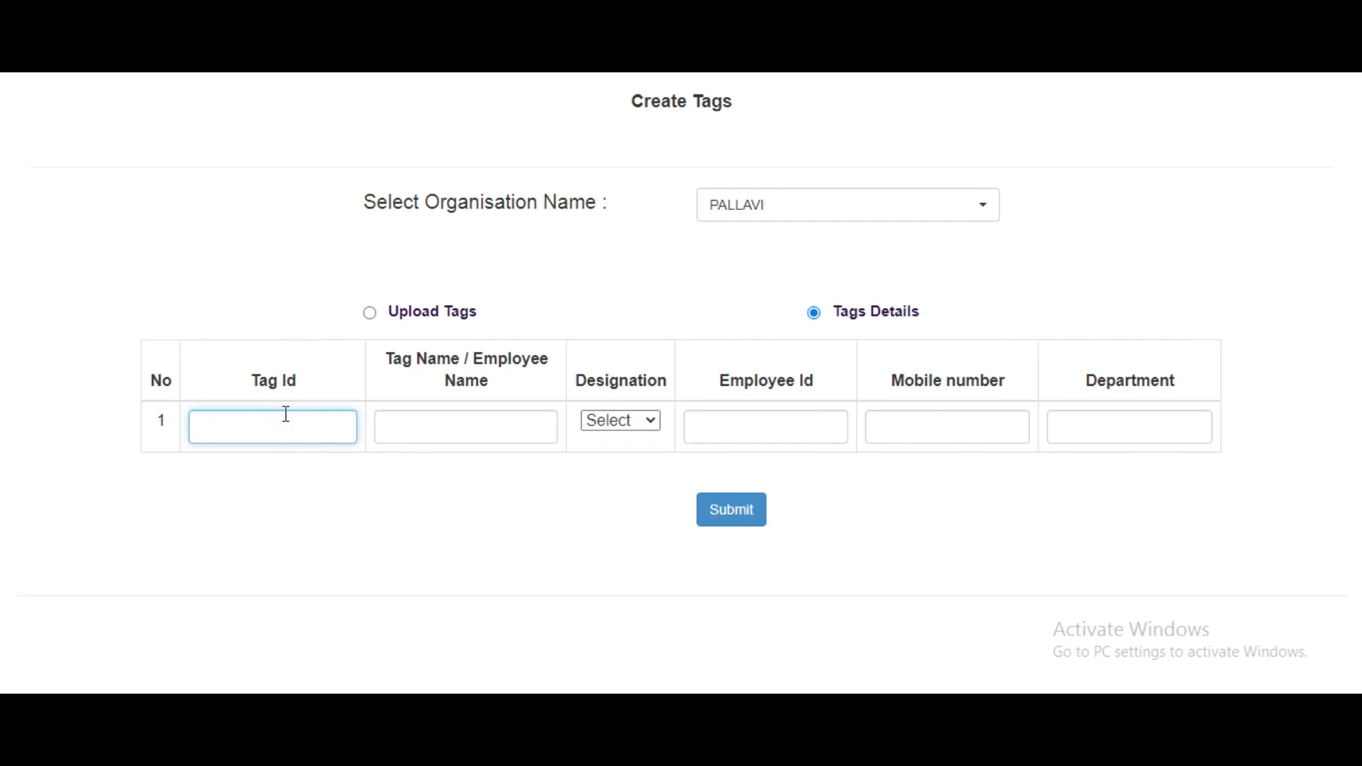
pyautogui.click(451, 432)
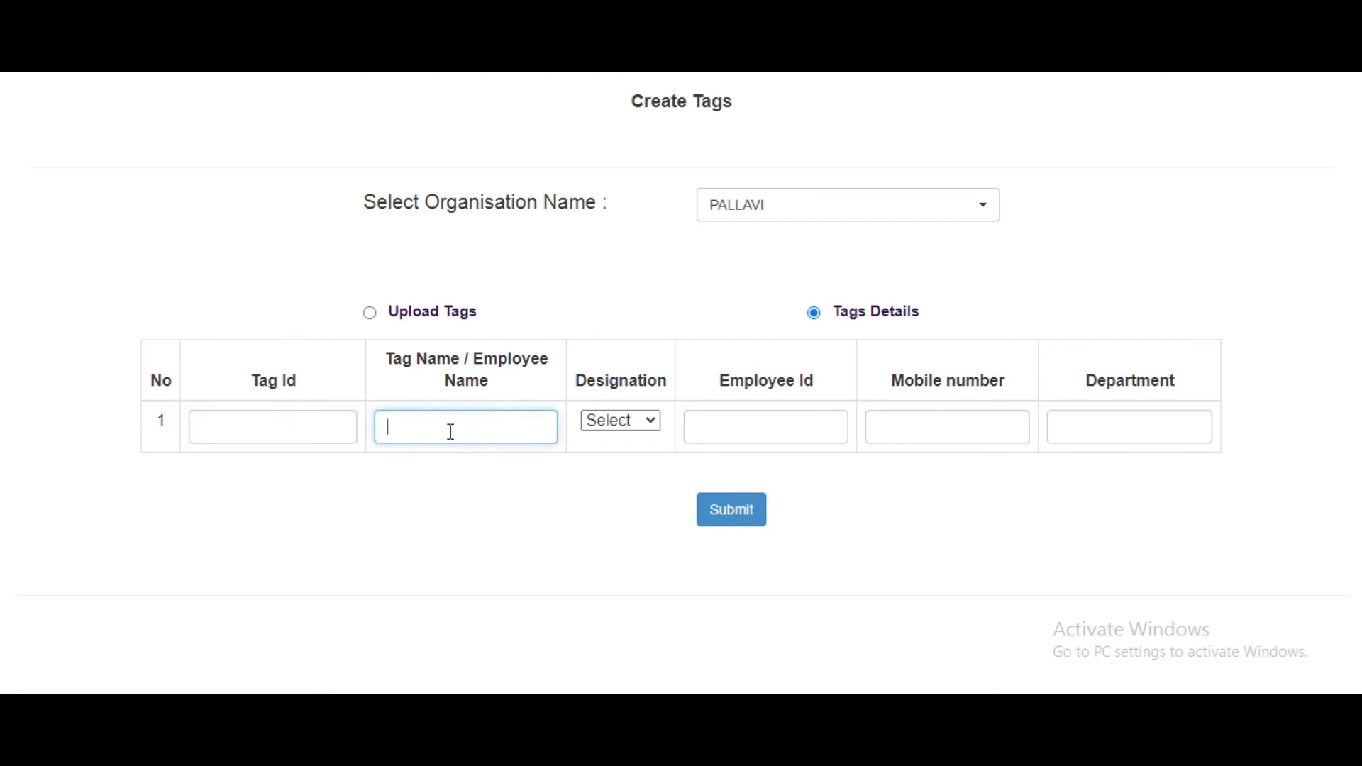
pyautogui.click(633, 422)
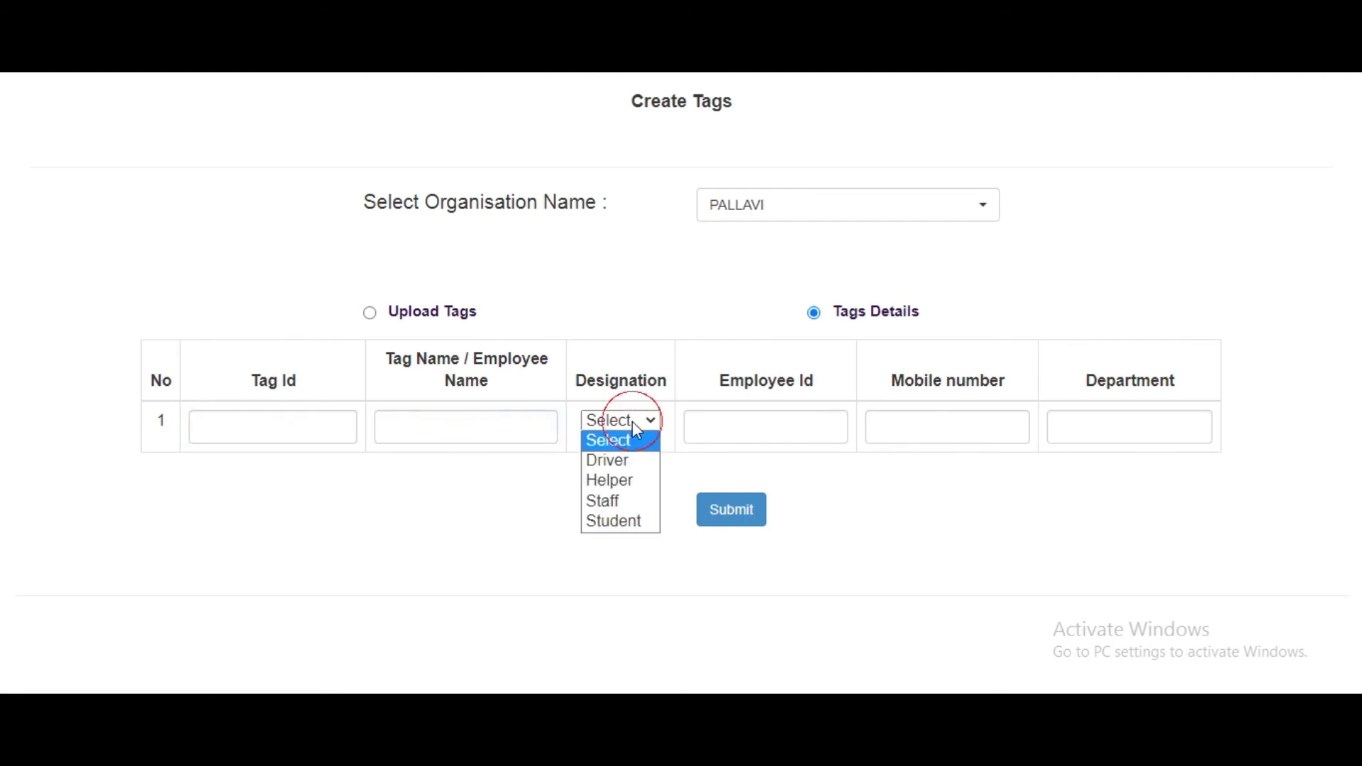
pyautogui.click(622, 482)
pyautogui.click(785, 423)
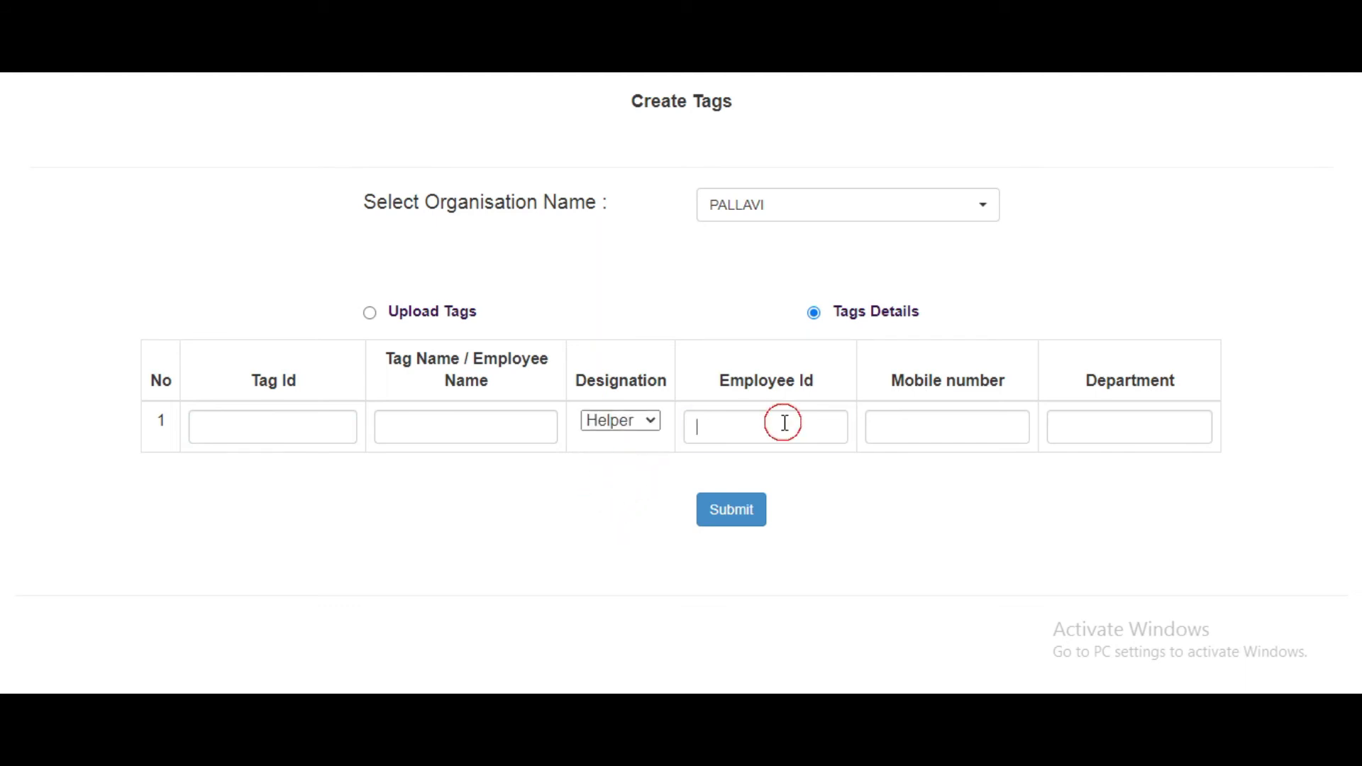
pyautogui.click(939, 418)
pyautogui.click(1071, 430)
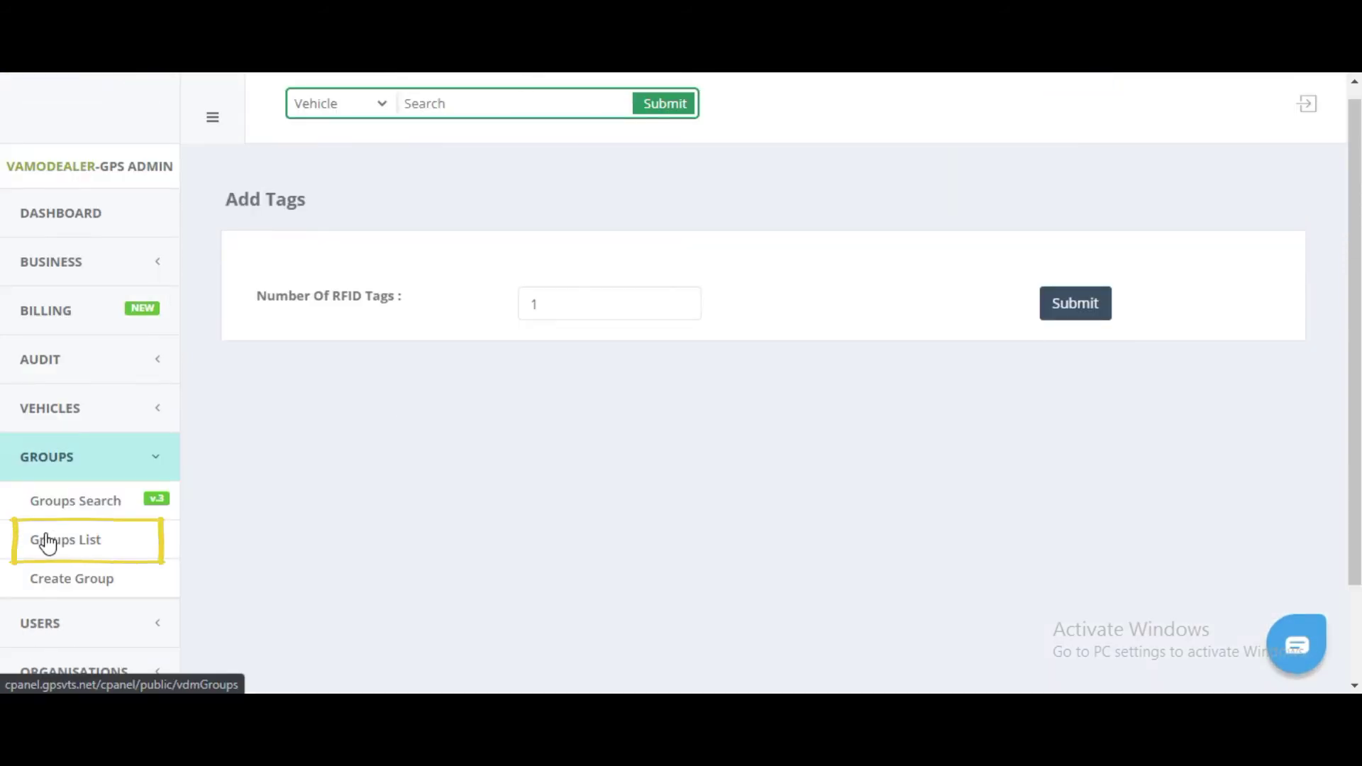
# Show 25 groups per page in the Groups List and edit group PALLAVI:VAM
pyautogui.click(47, 543)
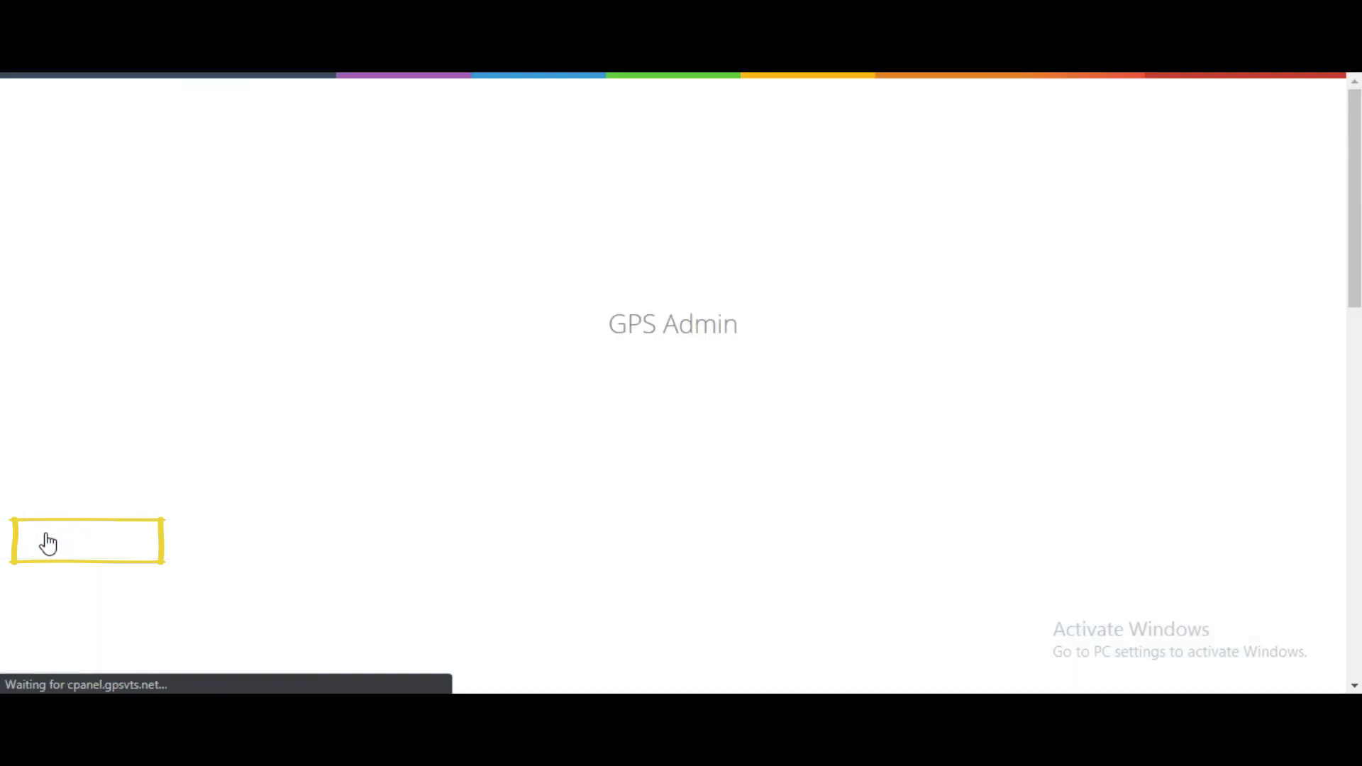
pyautogui.scroll(-2, 794, 319)
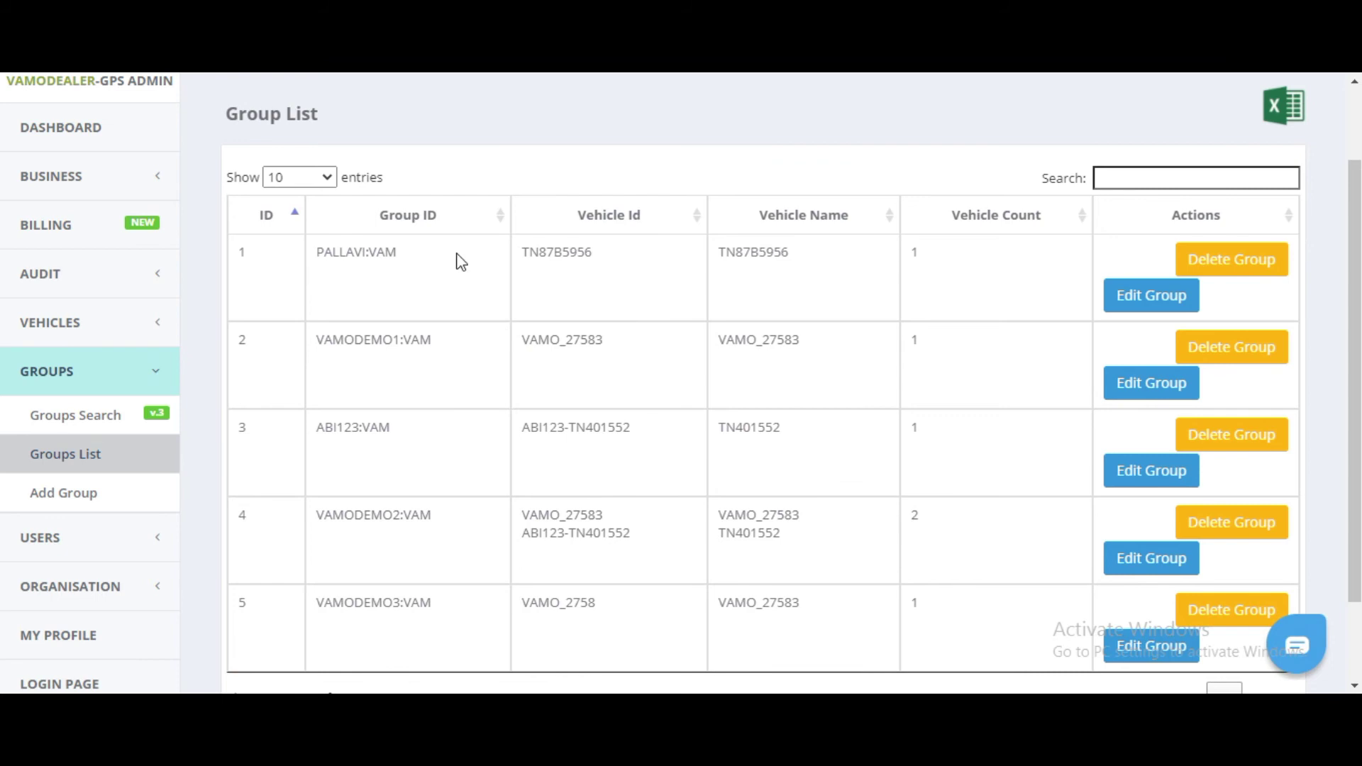
pyautogui.click(312, 177)
pyautogui.click(290, 215)
pyautogui.scroll(-2, 627, 290)
pyautogui.scroll(3, 627, 289)
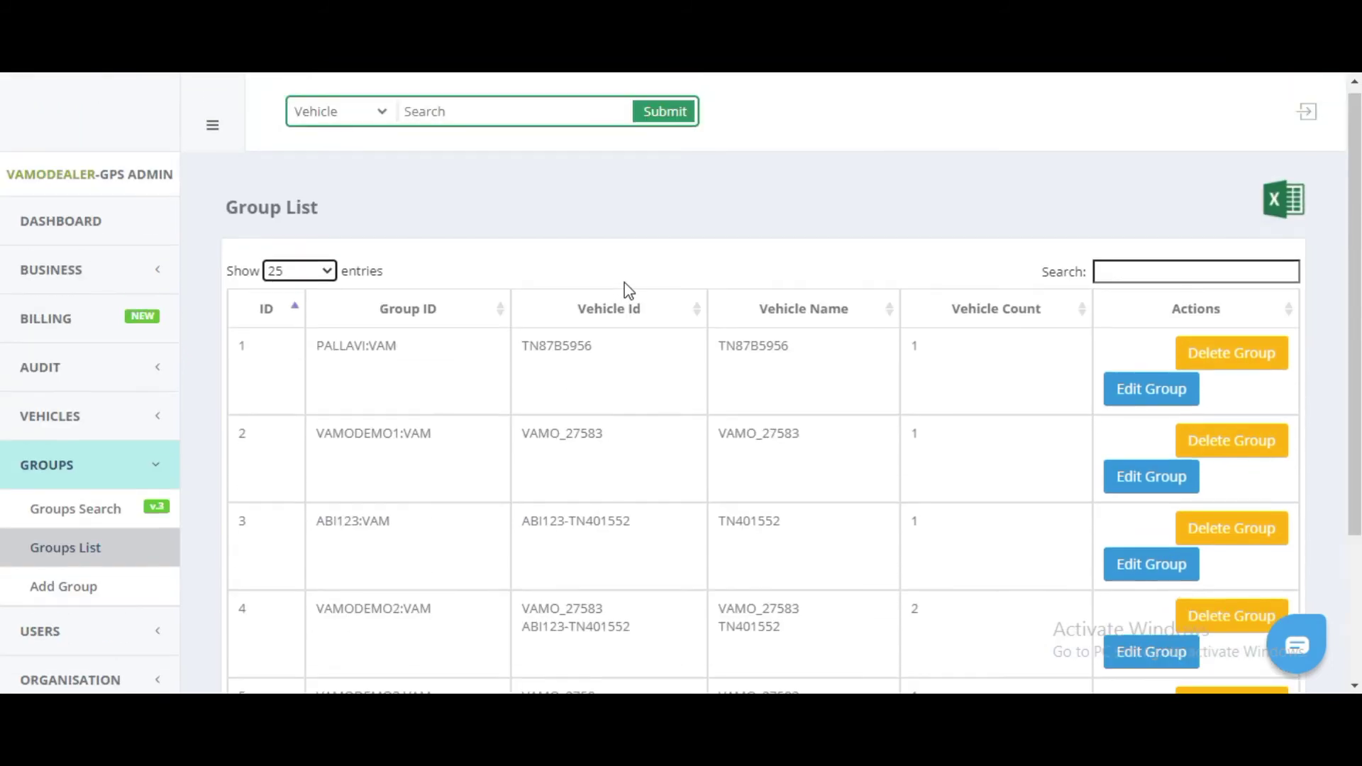
pyautogui.scroll(-1, 628, 289)
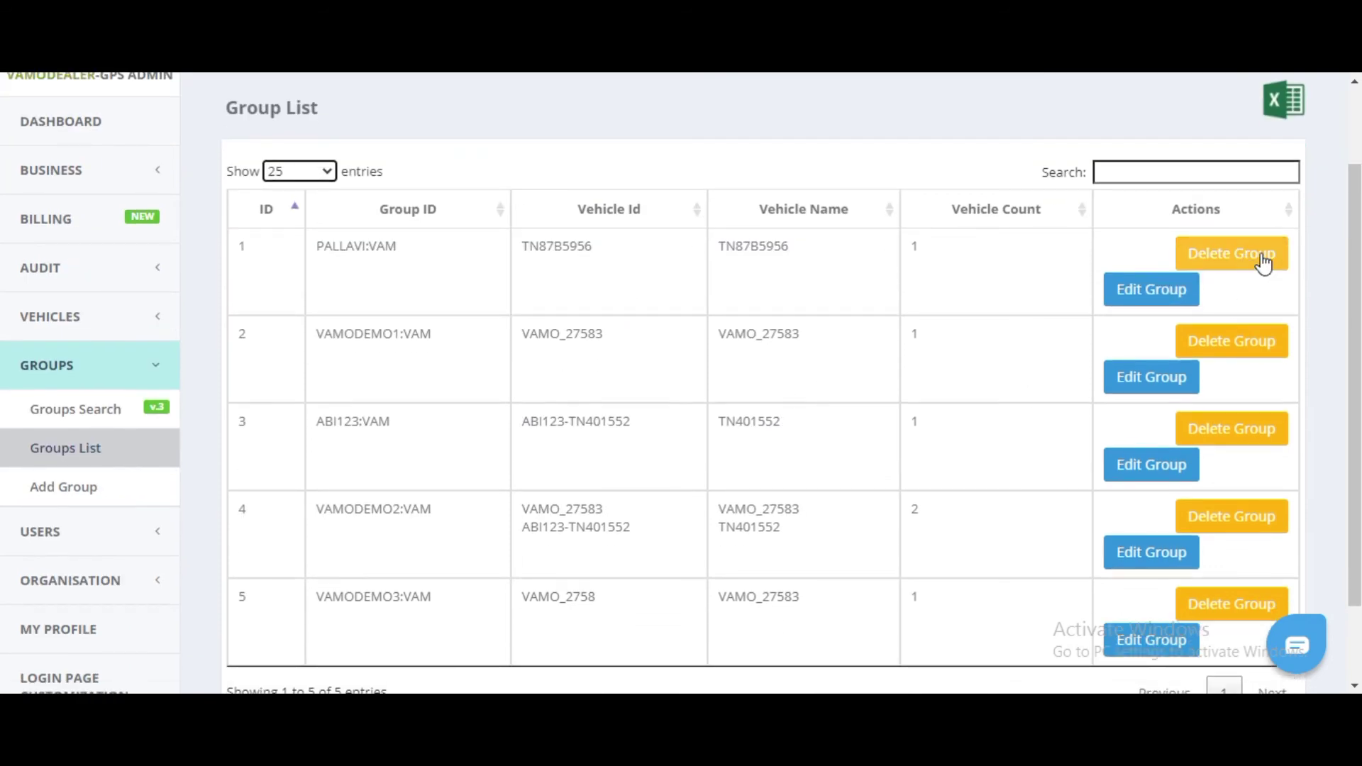
pyautogui.click(1135, 291)
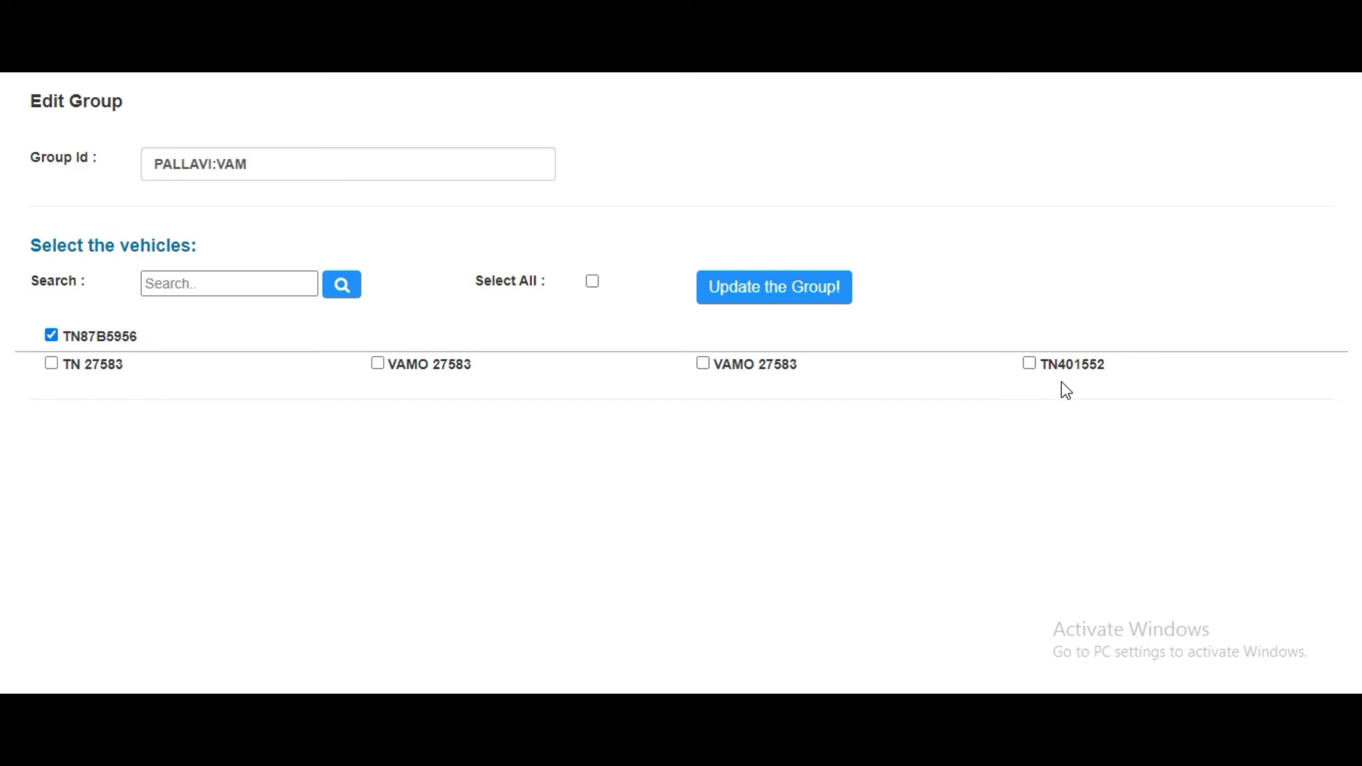
# Add both VAMO 27583 vehicles to PALLAVI:VAM, then load the Create Group page
pyautogui.click(378, 364)
pyautogui.click(704, 366)
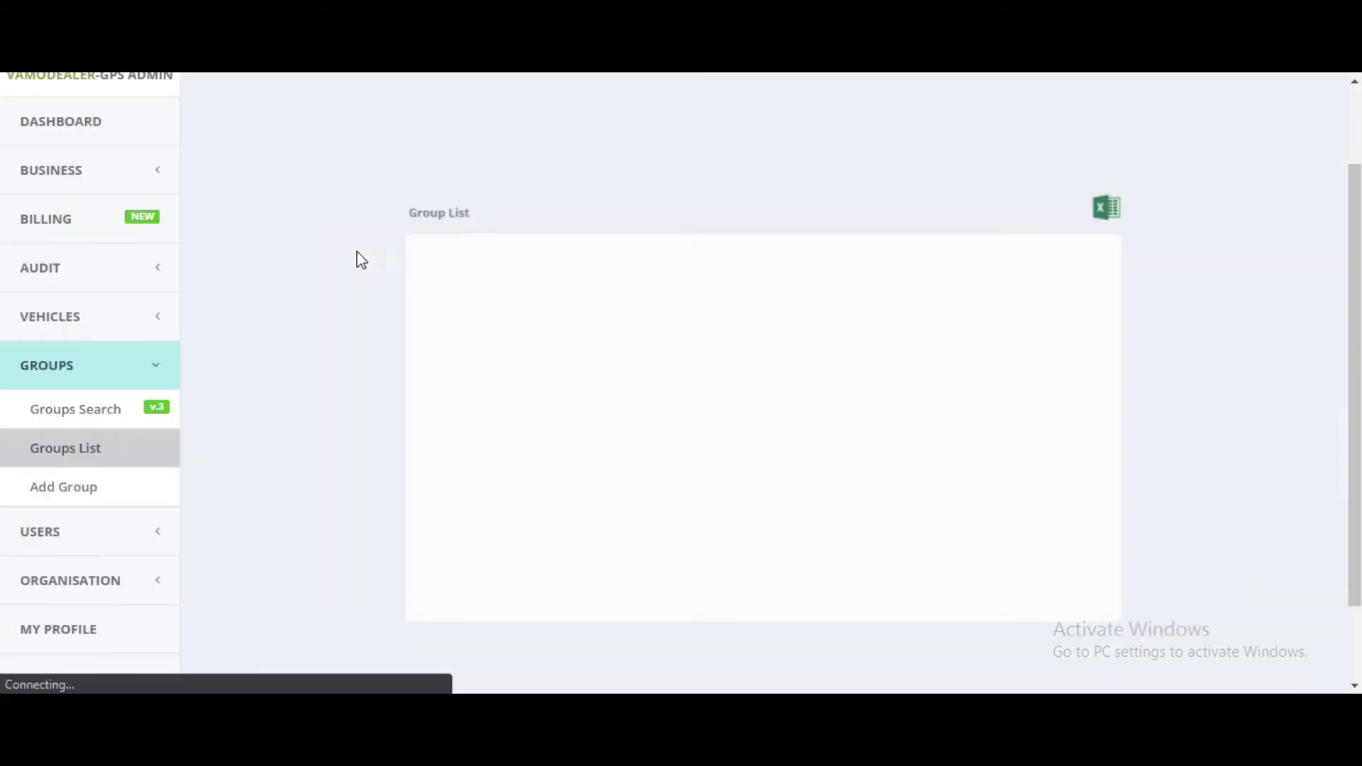
pyautogui.click(121, 457)
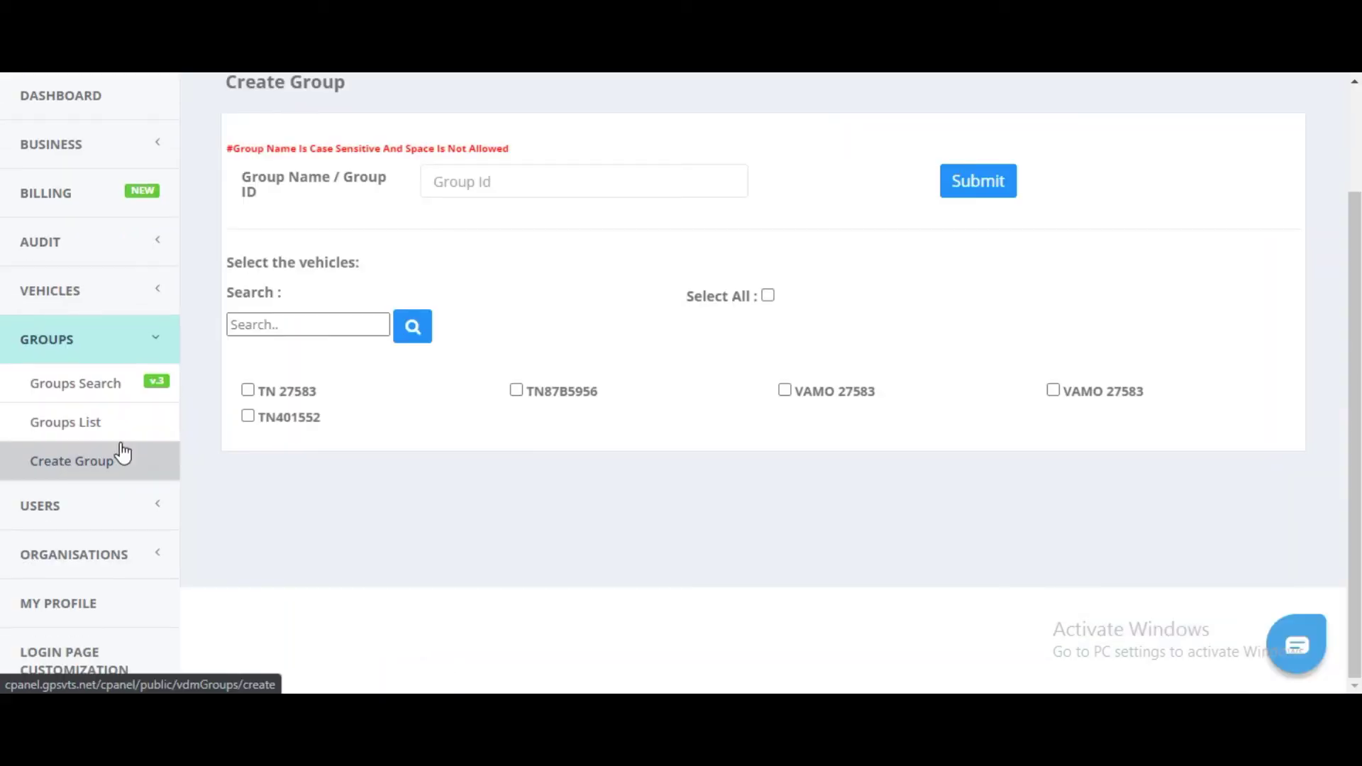
pyautogui.click(87, 477)
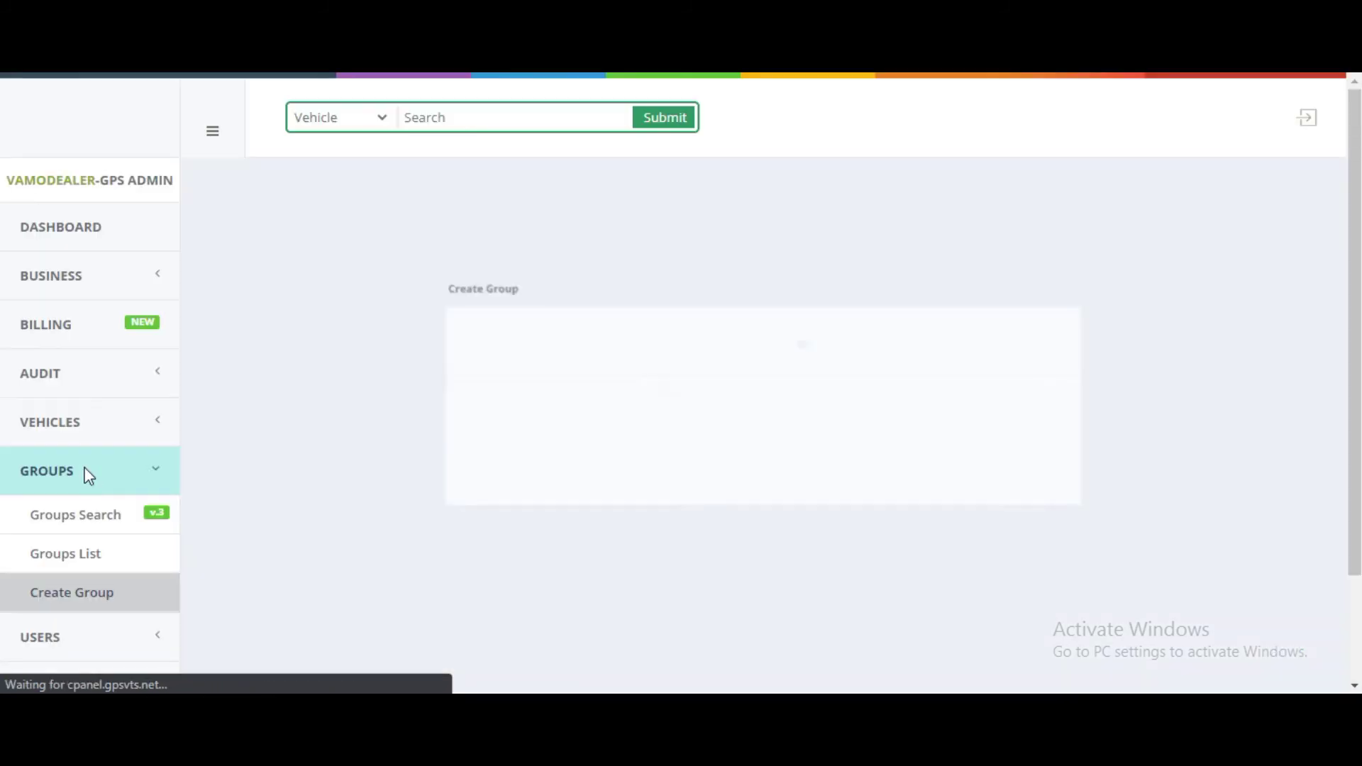
pyautogui.scroll(-2, 497, 248)
pyautogui.click(508, 208)
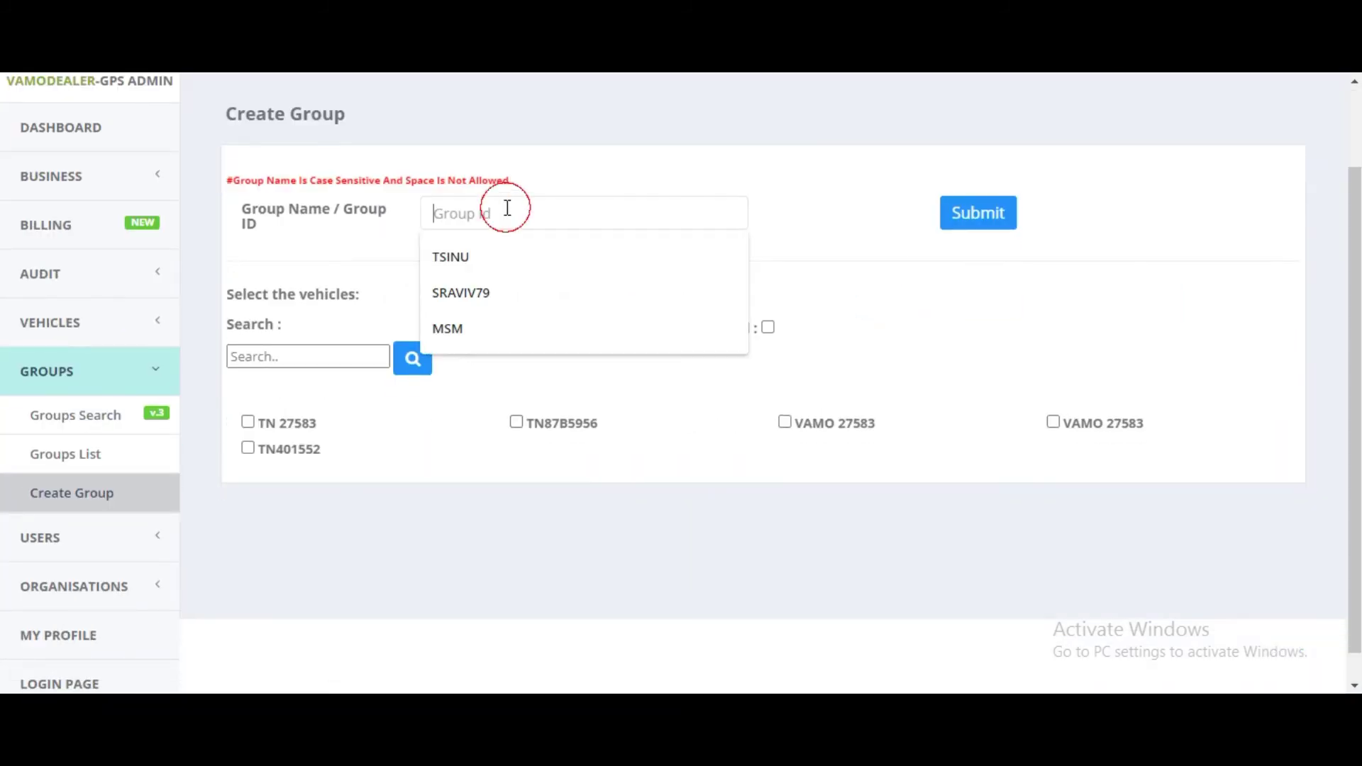
pyautogui.click(588, 151)
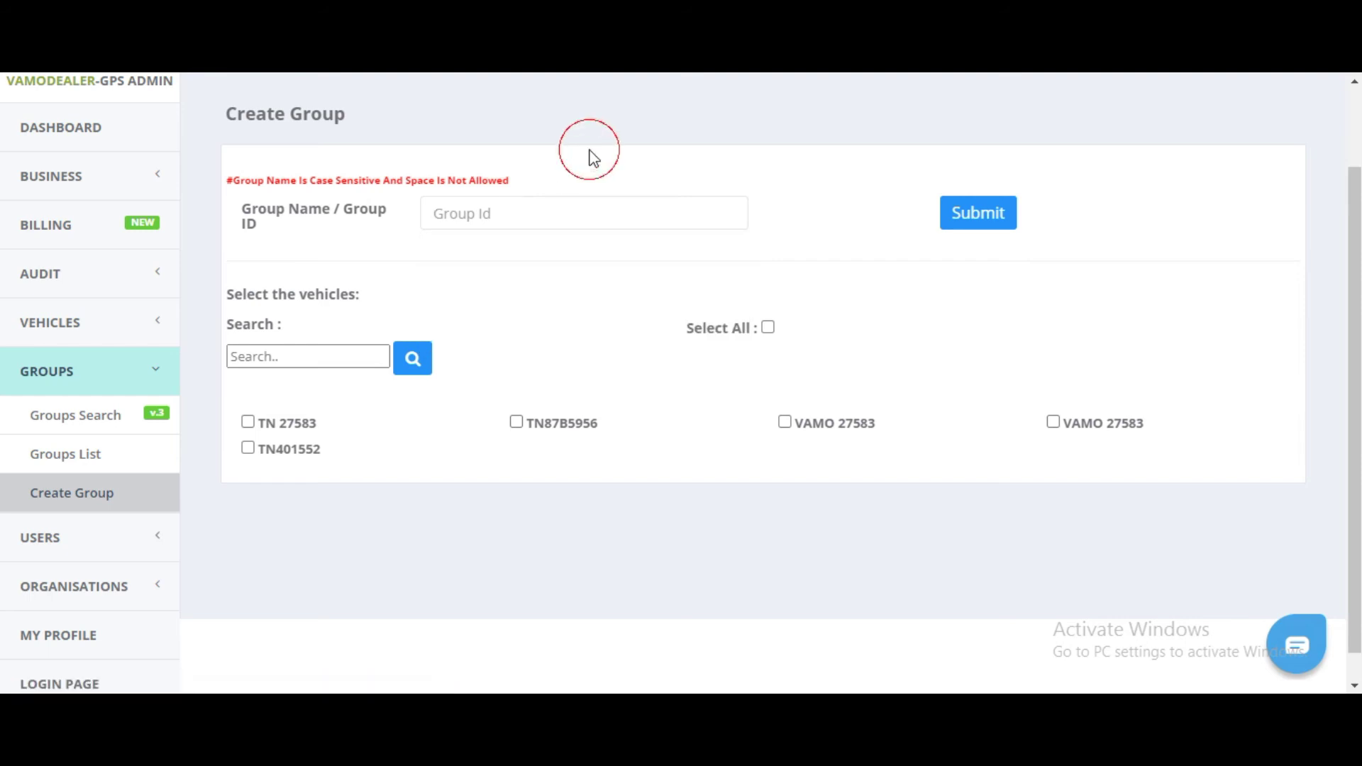
pyautogui.click(515, 424)
pyautogui.click(785, 421)
pyautogui.click(968, 227)
# Expand USERS in the sidebar and open the User List
pyautogui.scroll(-1, 283, 425)
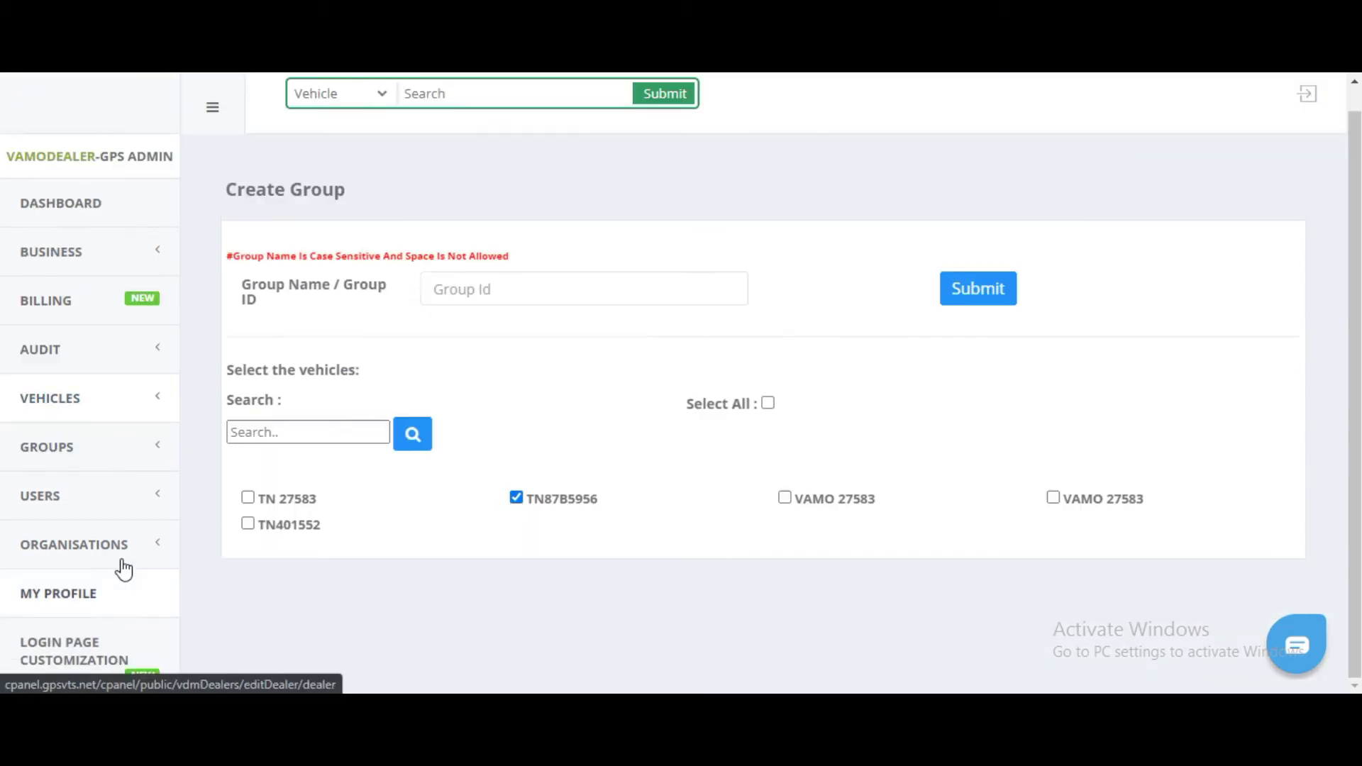
pyautogui.click(109, 500)
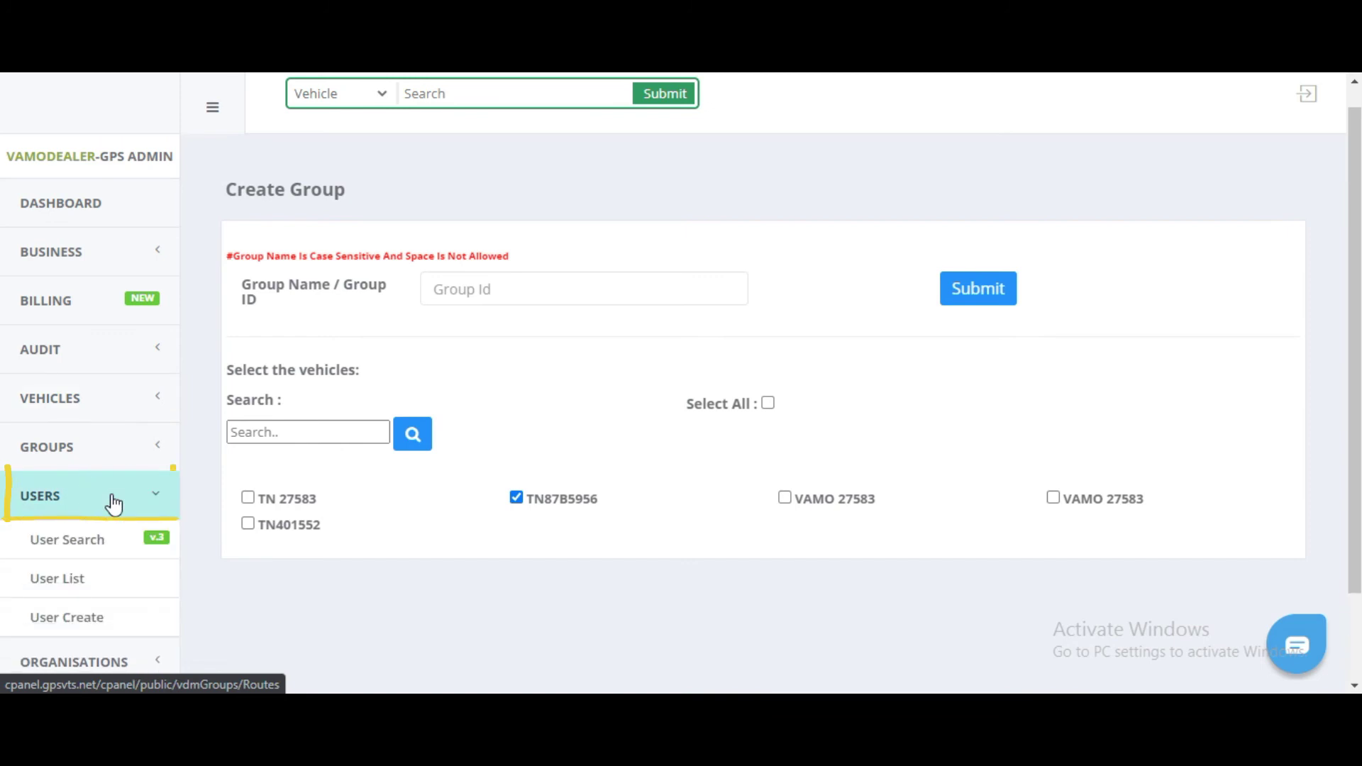
pyautogui.click(85, 580)
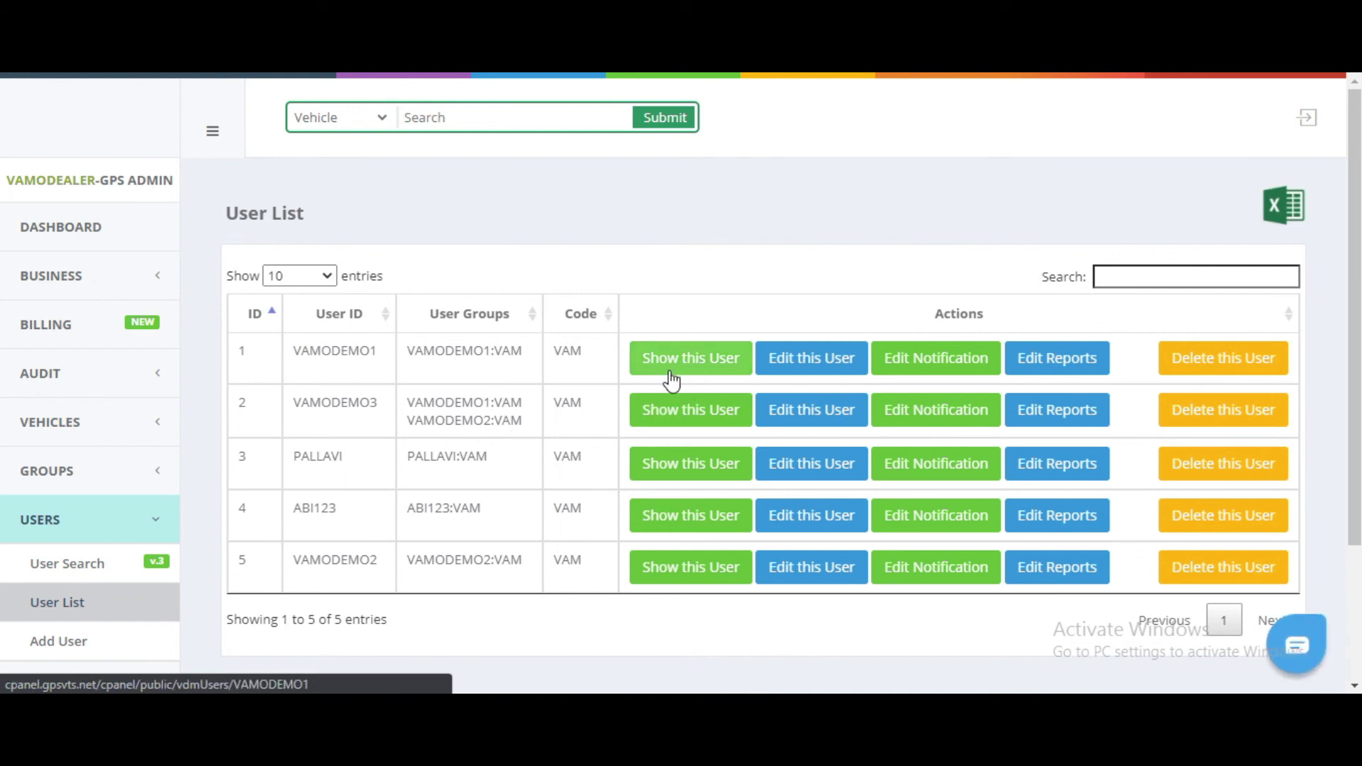
# Look through the first user's Edit User form, then return to the User List
pyautogui.click(789, 367)
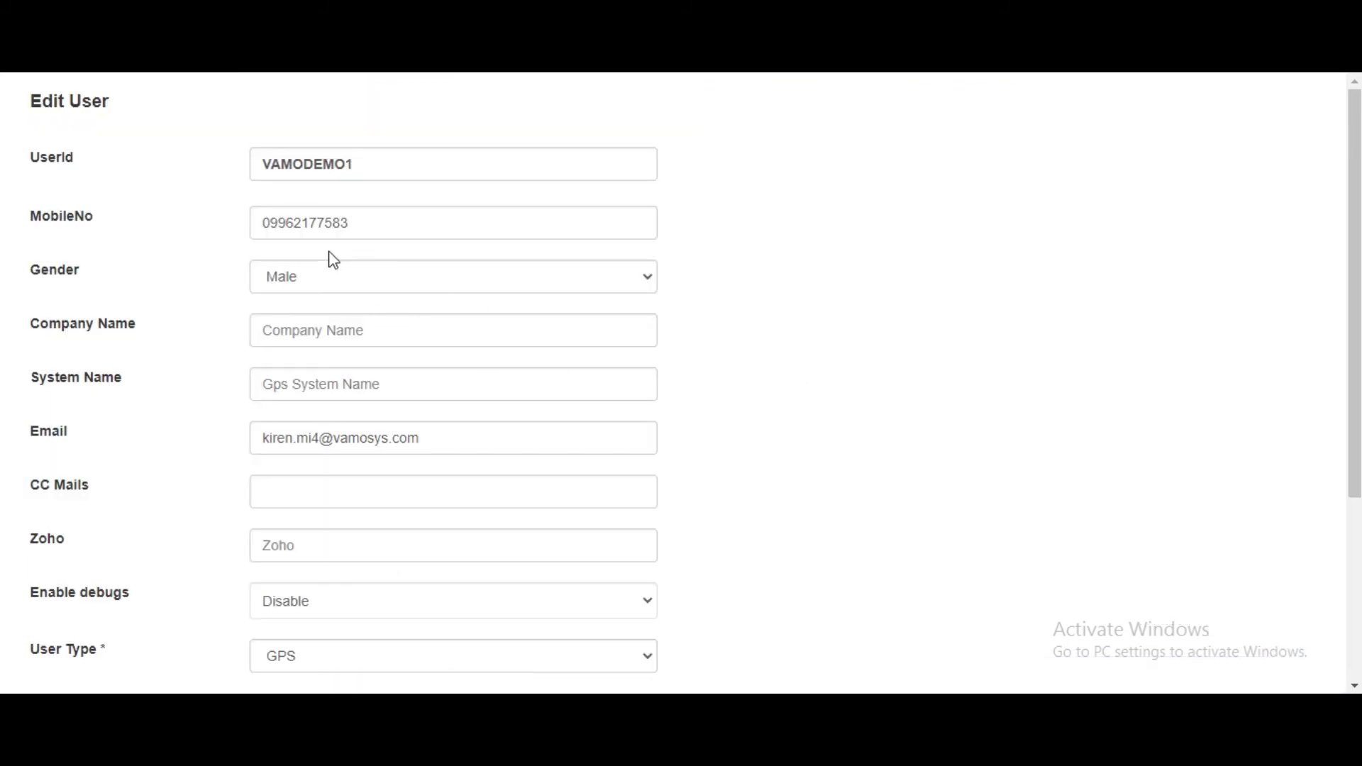
pyautogui.scroll(-2, 334, 262)
pyautogui.scroll(-2, 334, 262)
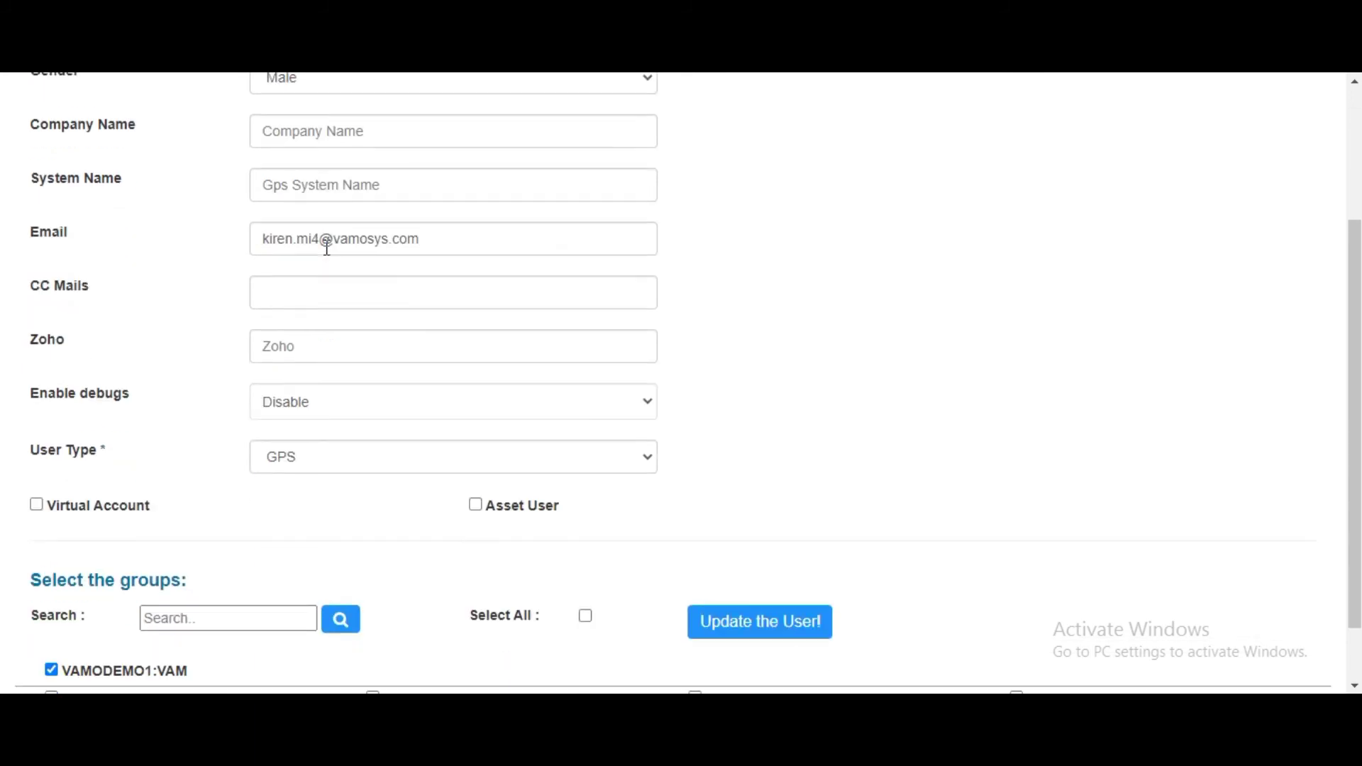
pyautogui.scroll(-1, 310, 233)
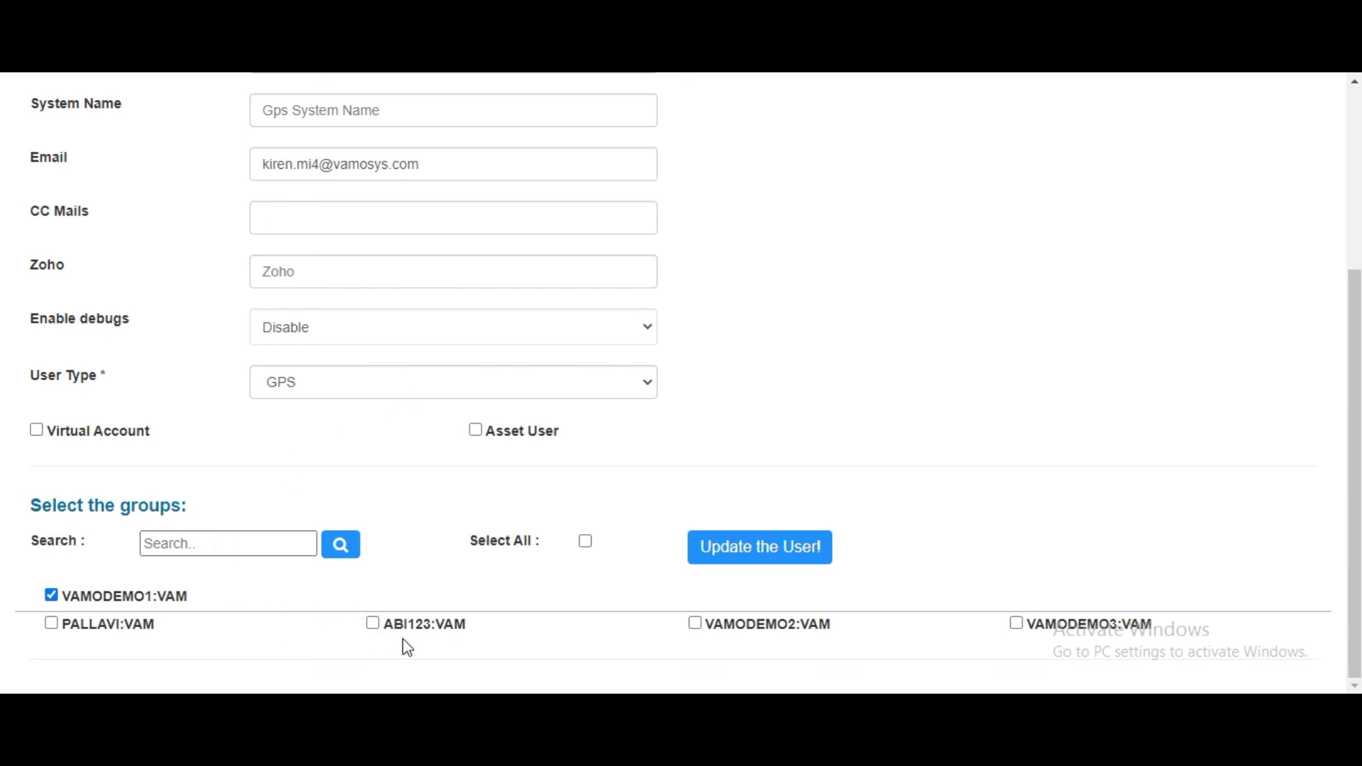
pyautogui.scroll(3, 443, 501)
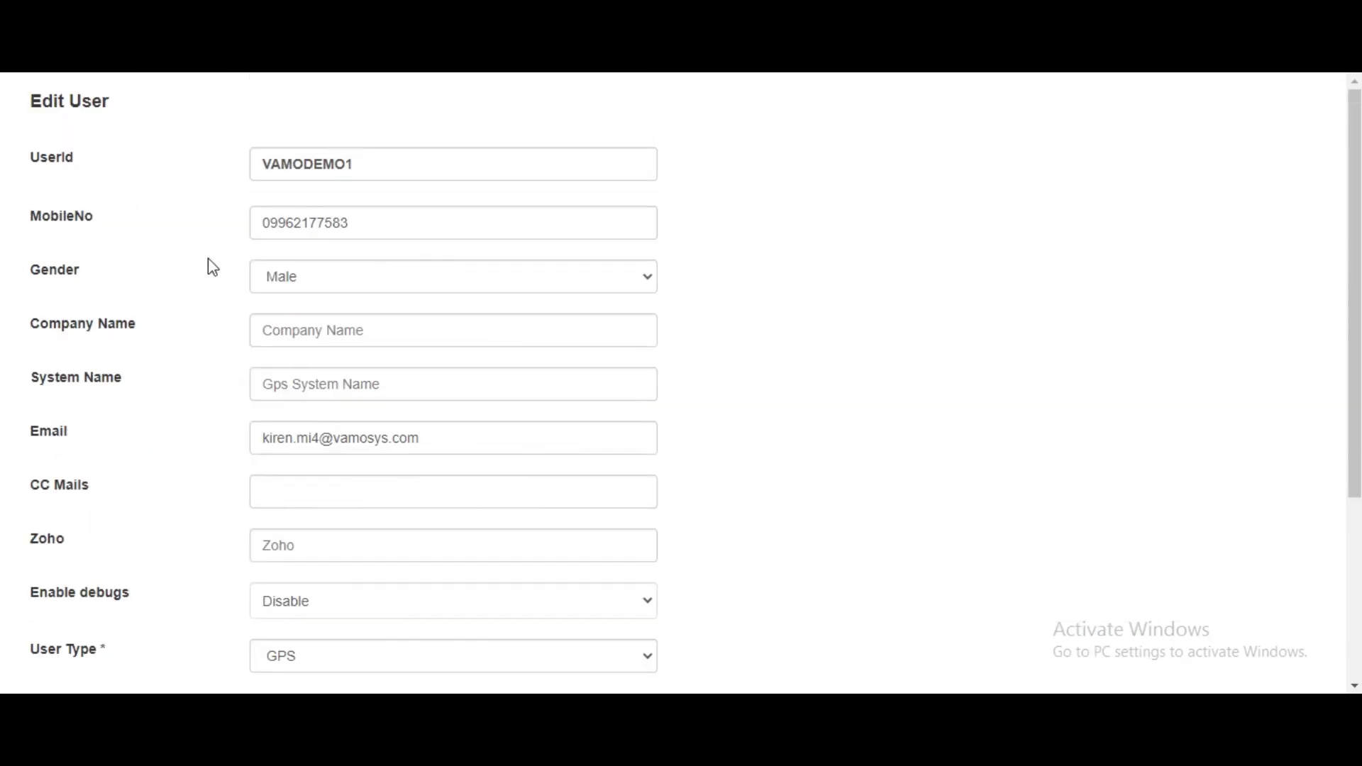
pyautogui.click(20, 57)
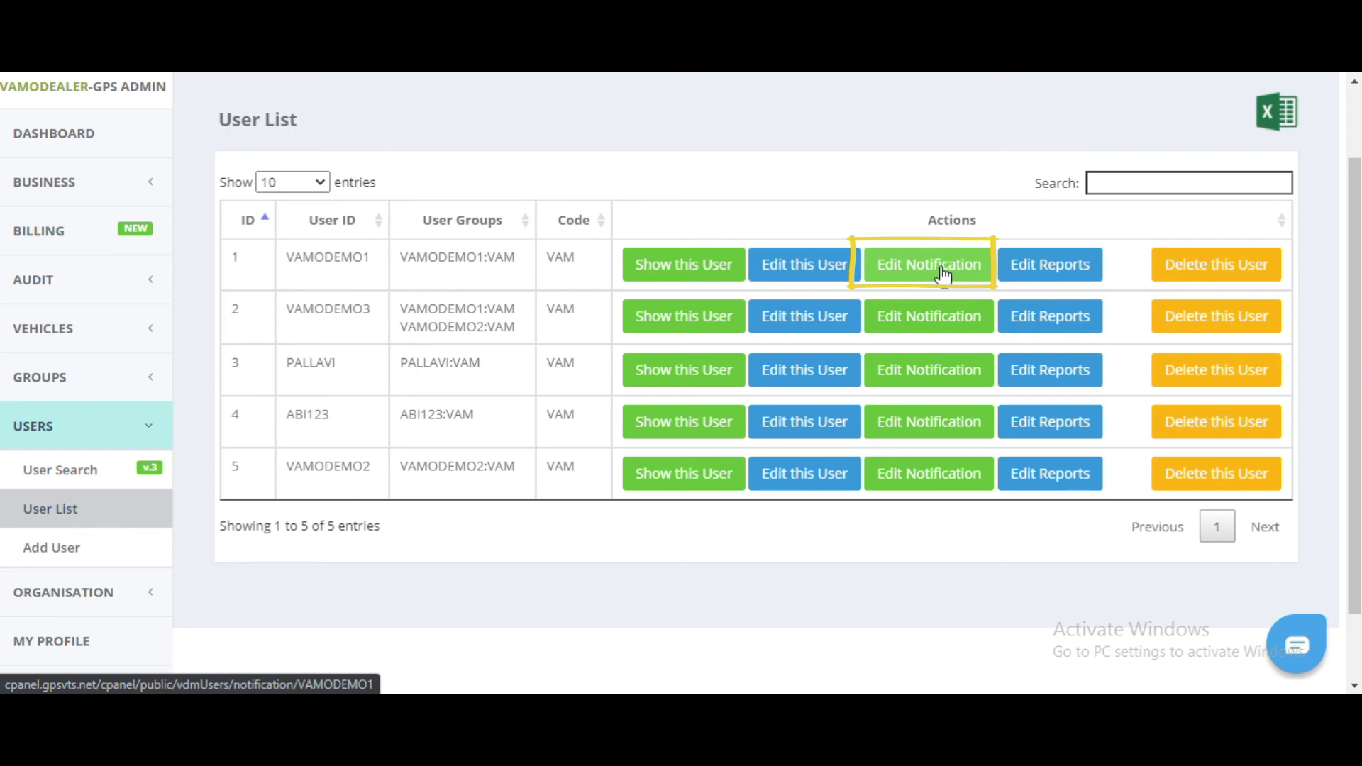
# Turn on and save every notification type for the first user, then view VAMODEMO1's report permissions
pyautogui.click(942, 274)
pyautogui.click(481, 301)
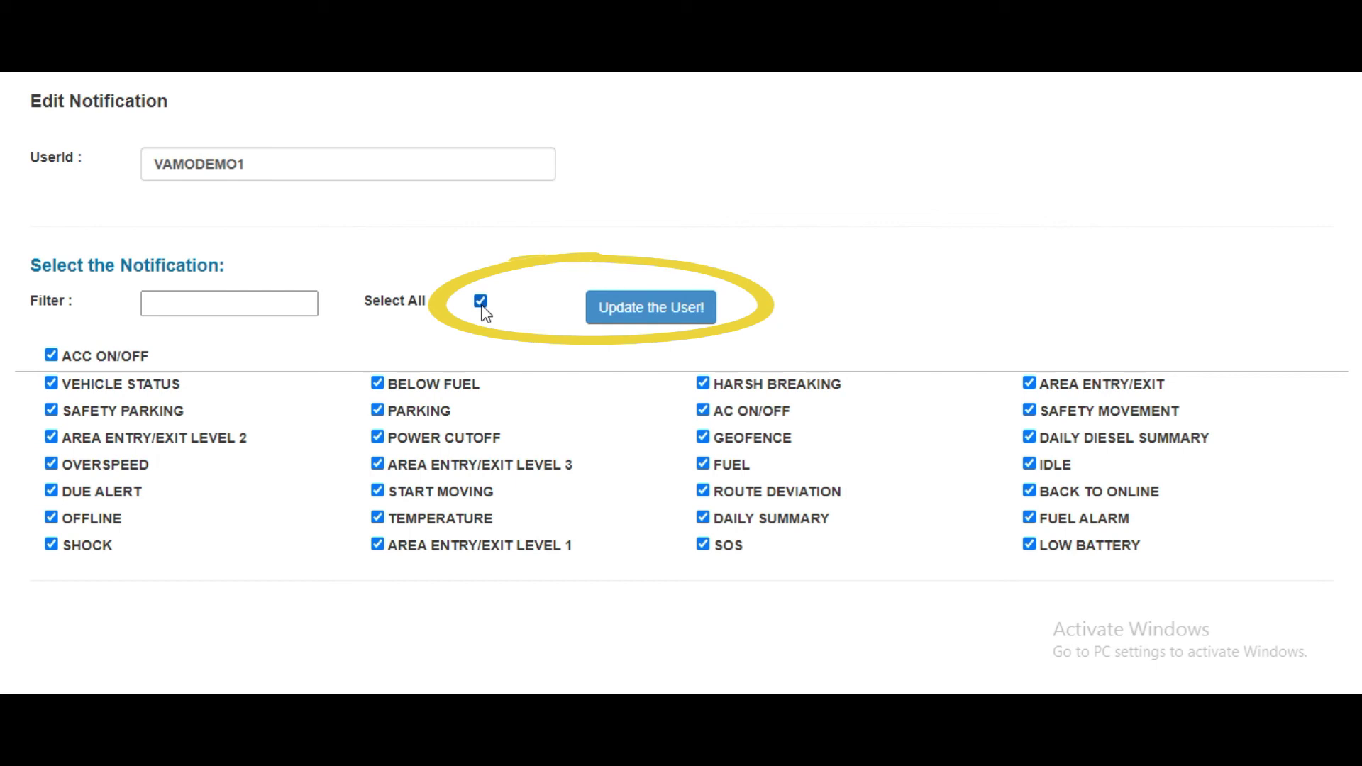
pyautogui.click(665, 309)
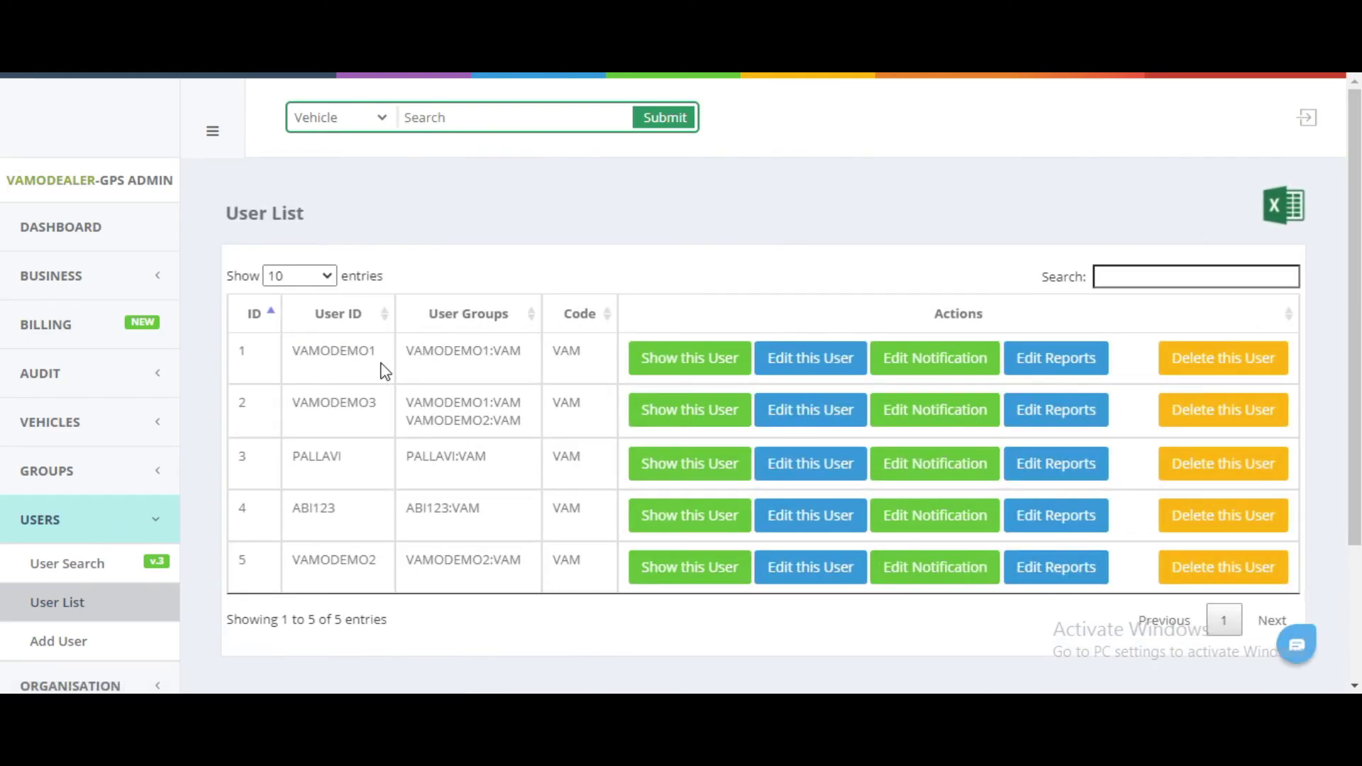
pyautogui.scroll(-1, 810, 290)
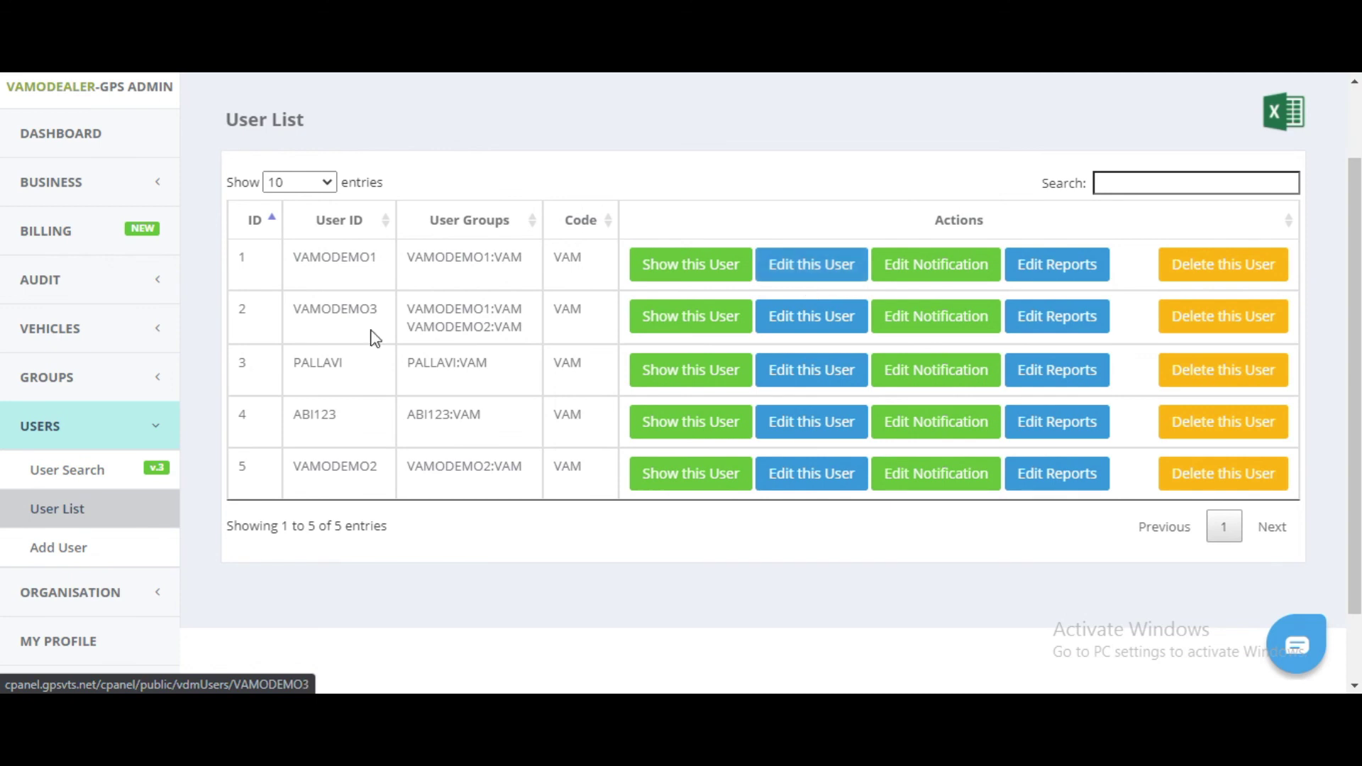
pyautogui.click(1096, 267)
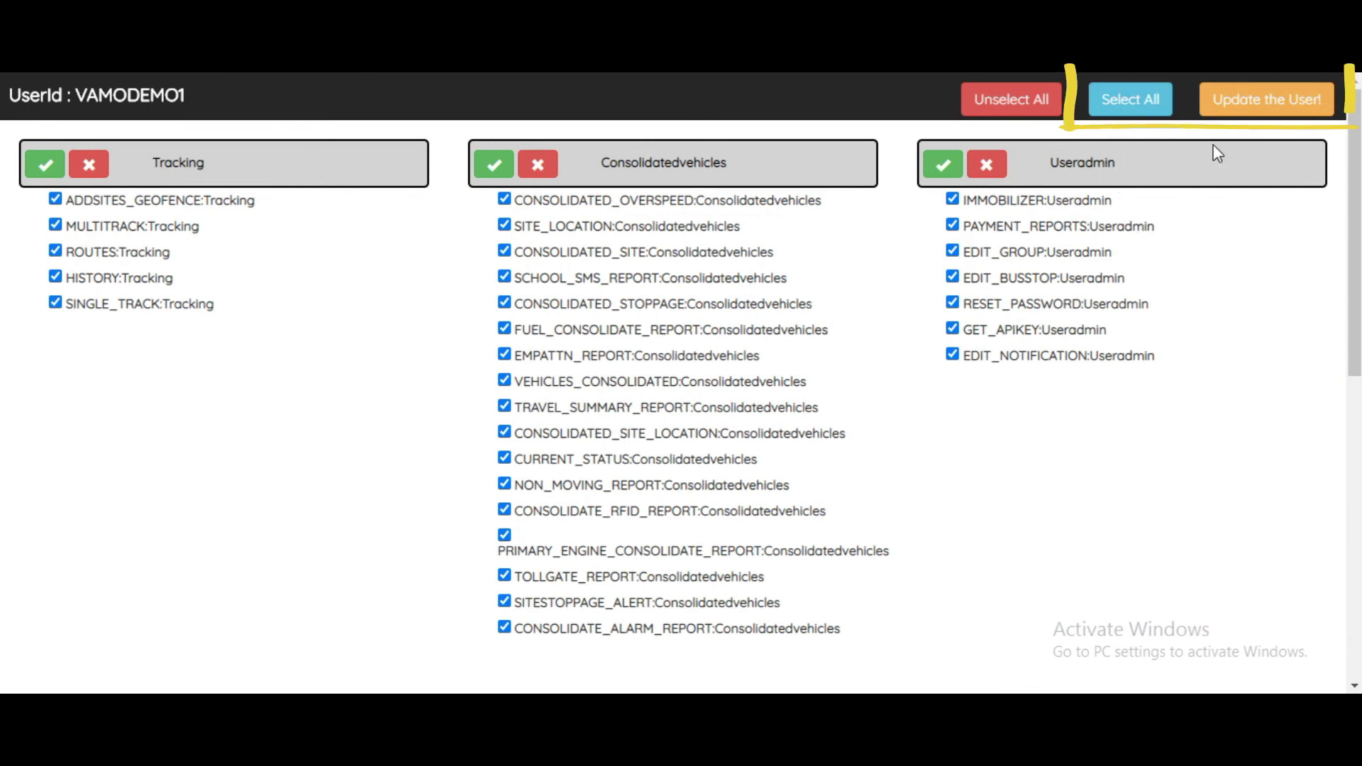
# Save VAMODEMO1's report permissions with every Tracking, Consolidatedvehicles and Useradmin report ticked
pyautogui.click(1240, 101)
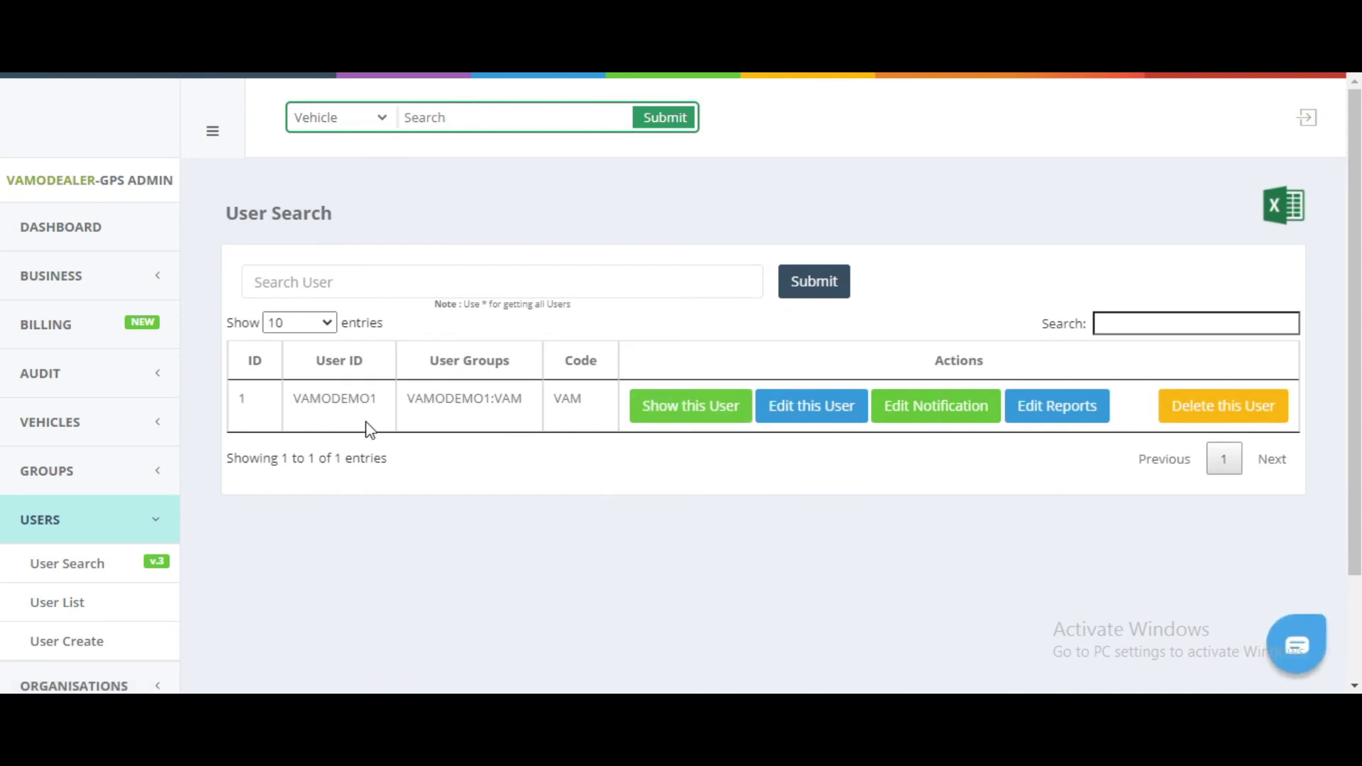
# Go from the Organization List to the blank Add Organisation form and look through its fields
pyautogui.click(1183, 428)
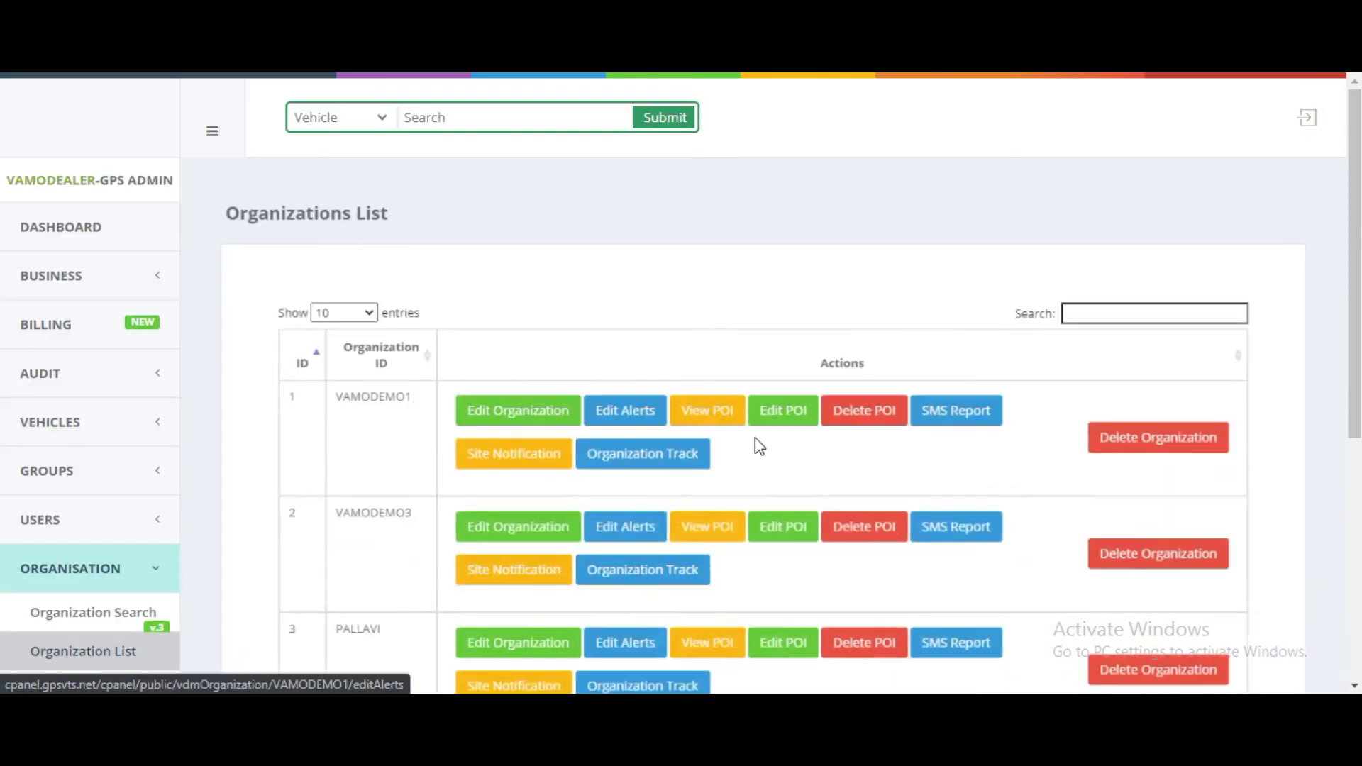
pyautogui.scroll(-3, 609, 456)
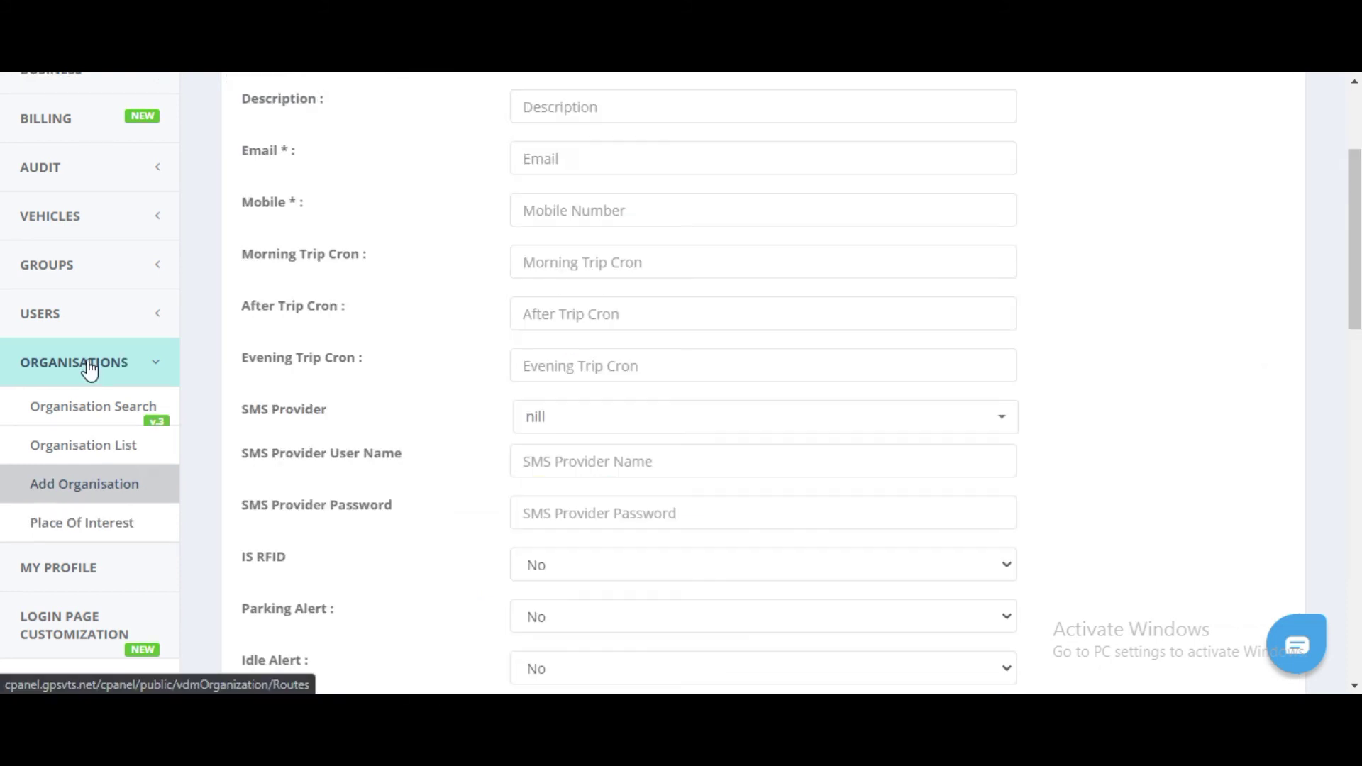
pyautogui.click(86, 490)
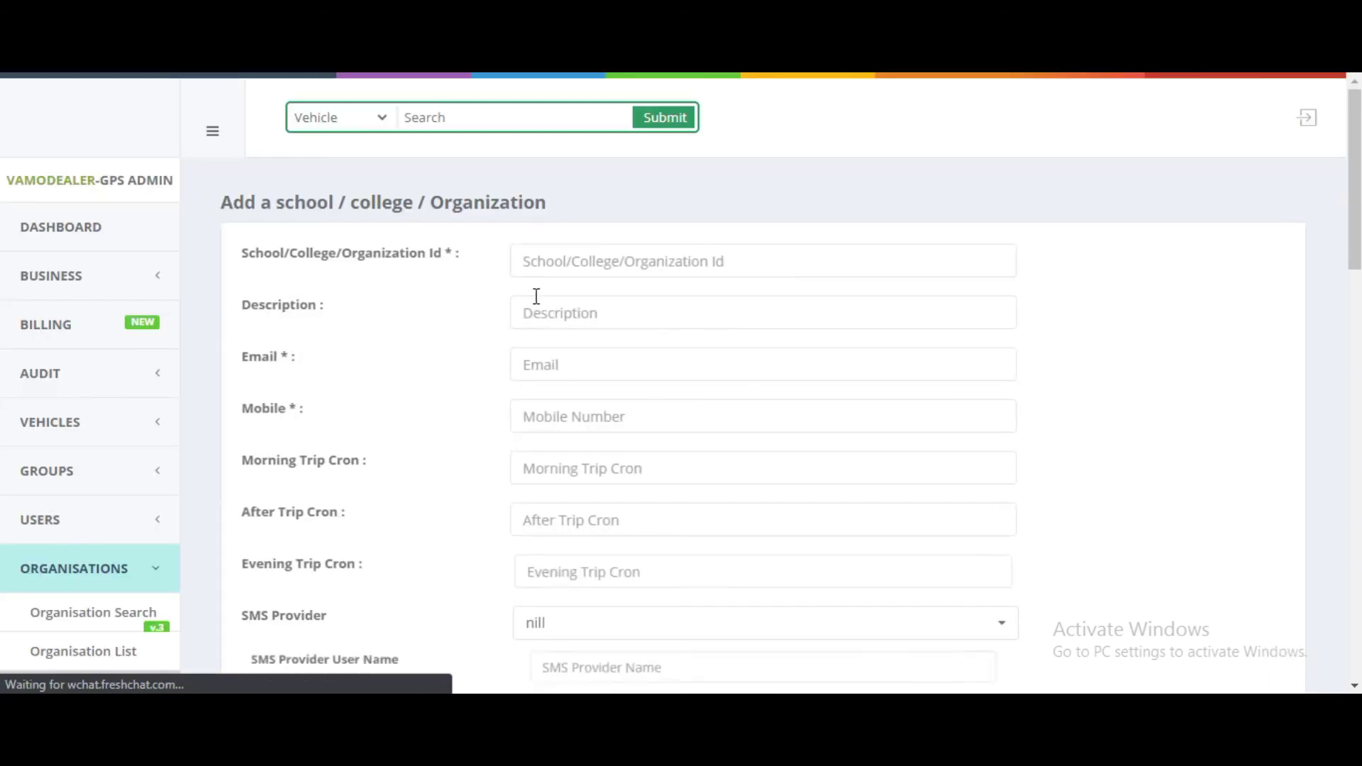
pyautogui.click(671, 274)
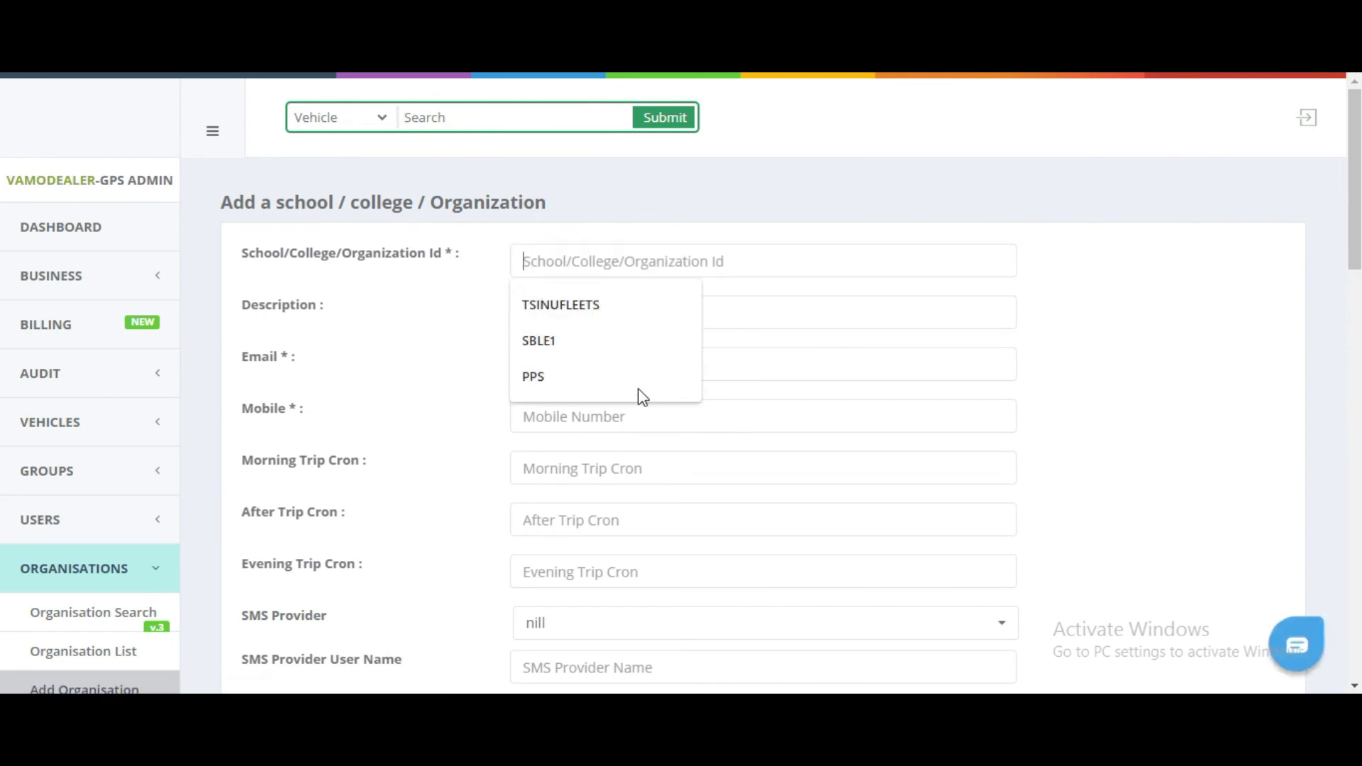
pyautogui.click(450, 359)
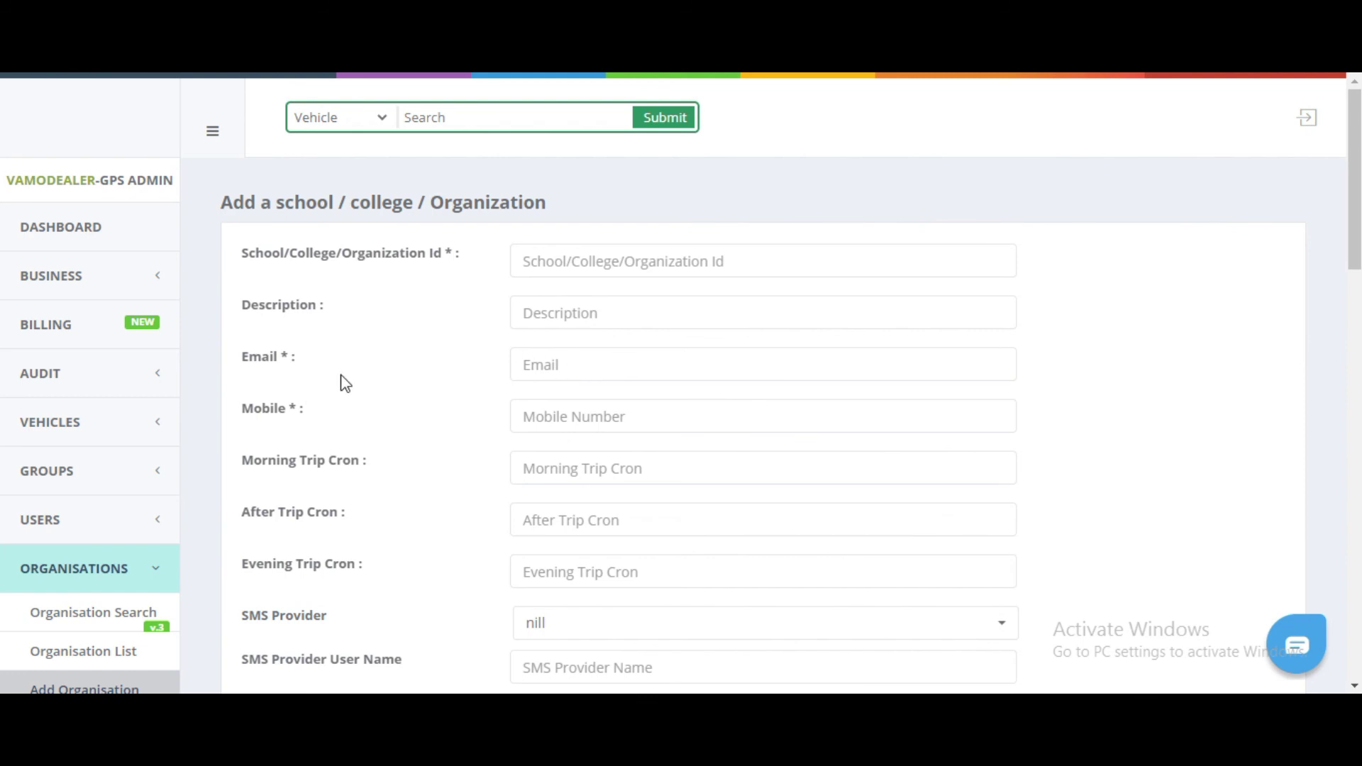
pyautogui.scroll(-20, 601, 405)
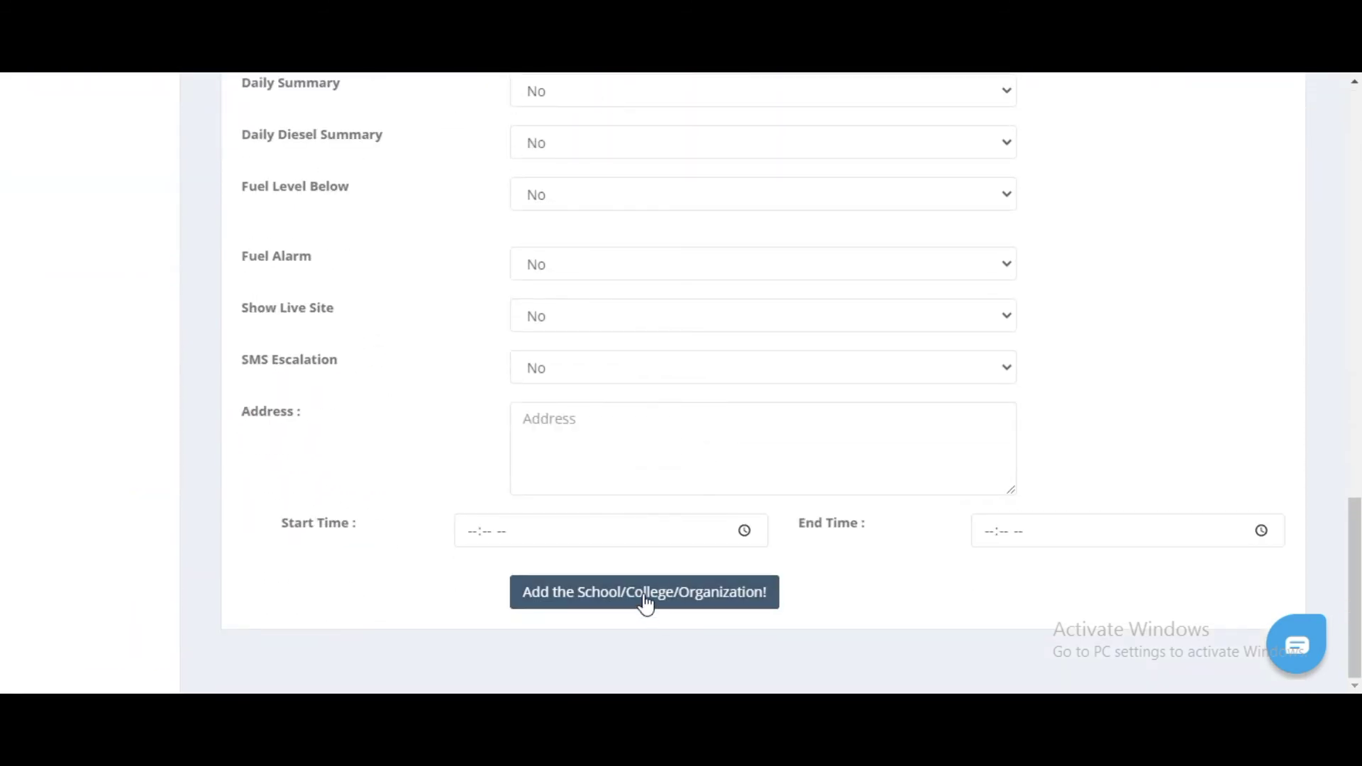
pyautogui.scroll(1, 305, 424)
pyautogui.scroll(13, 305, 424)
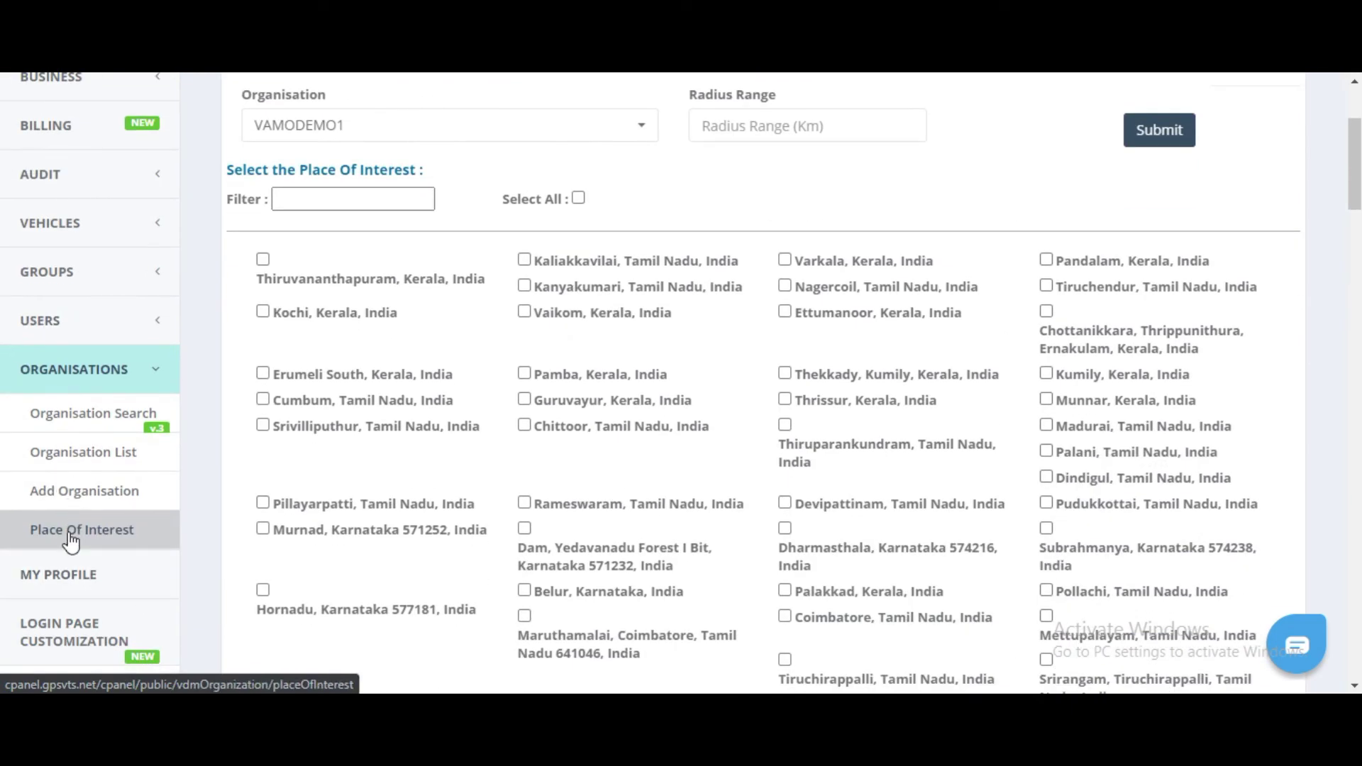
# Browse and reload the Place Of Interest page, then view the dealer's My Profile details
pyautogui.click(71, 541)
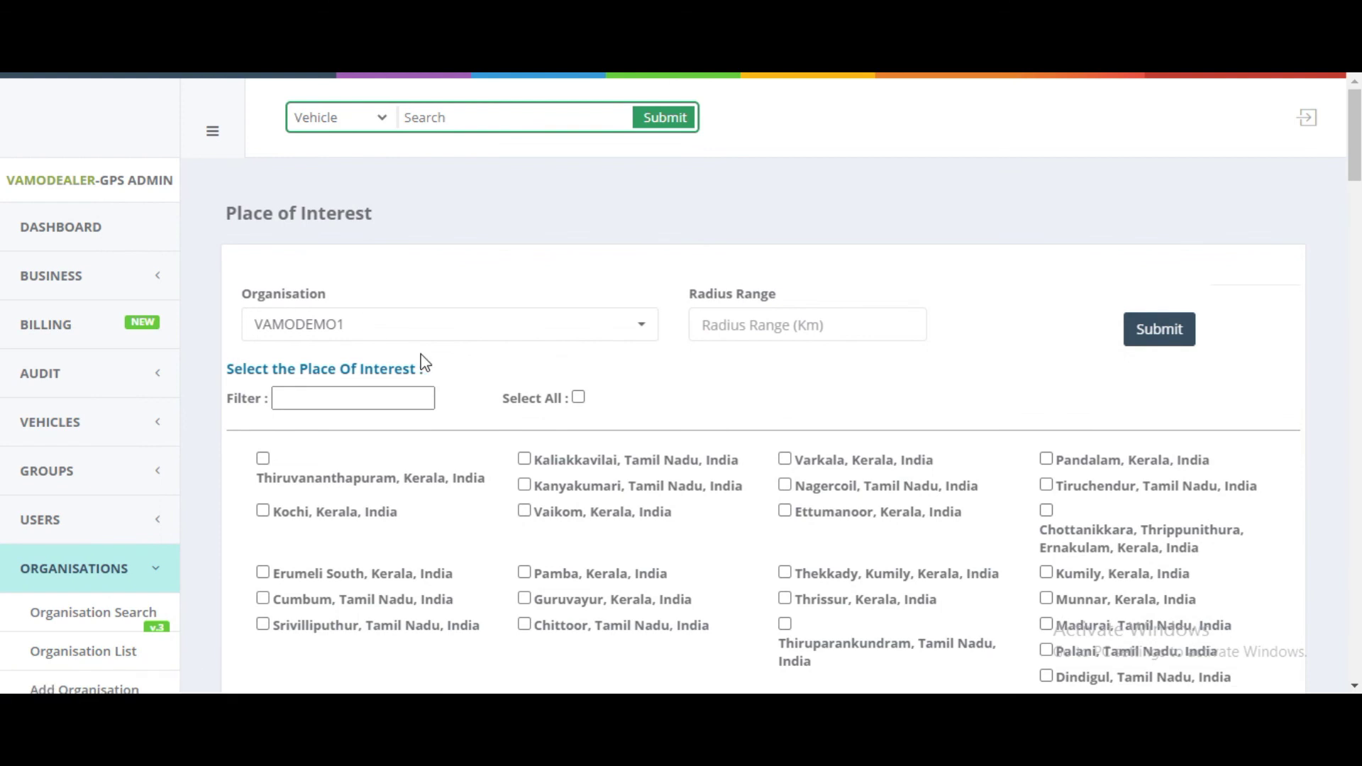
pyautogui.tripleClick(401, 212)
pyautogui.click(547, 268)
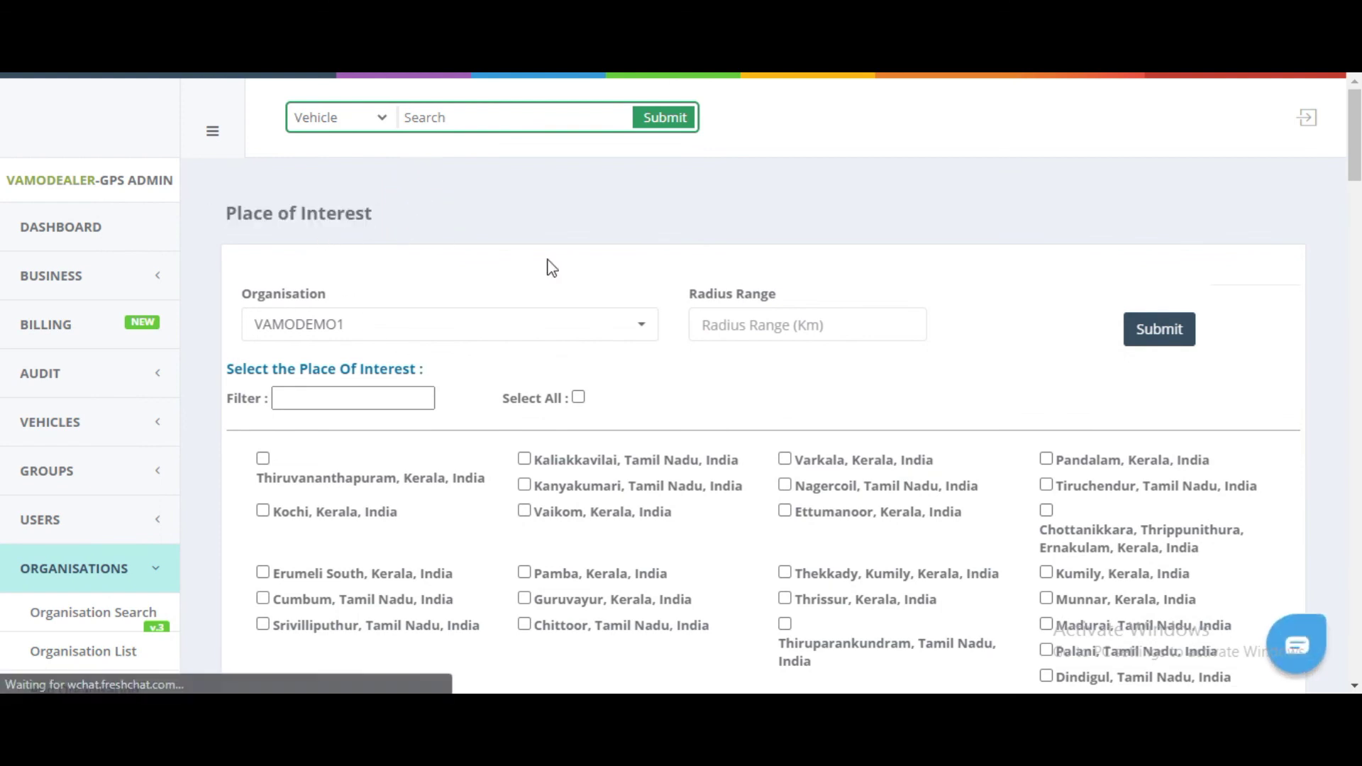
pyautogui.scroll(-6, 452, 406)
pyautogui.press('F5')
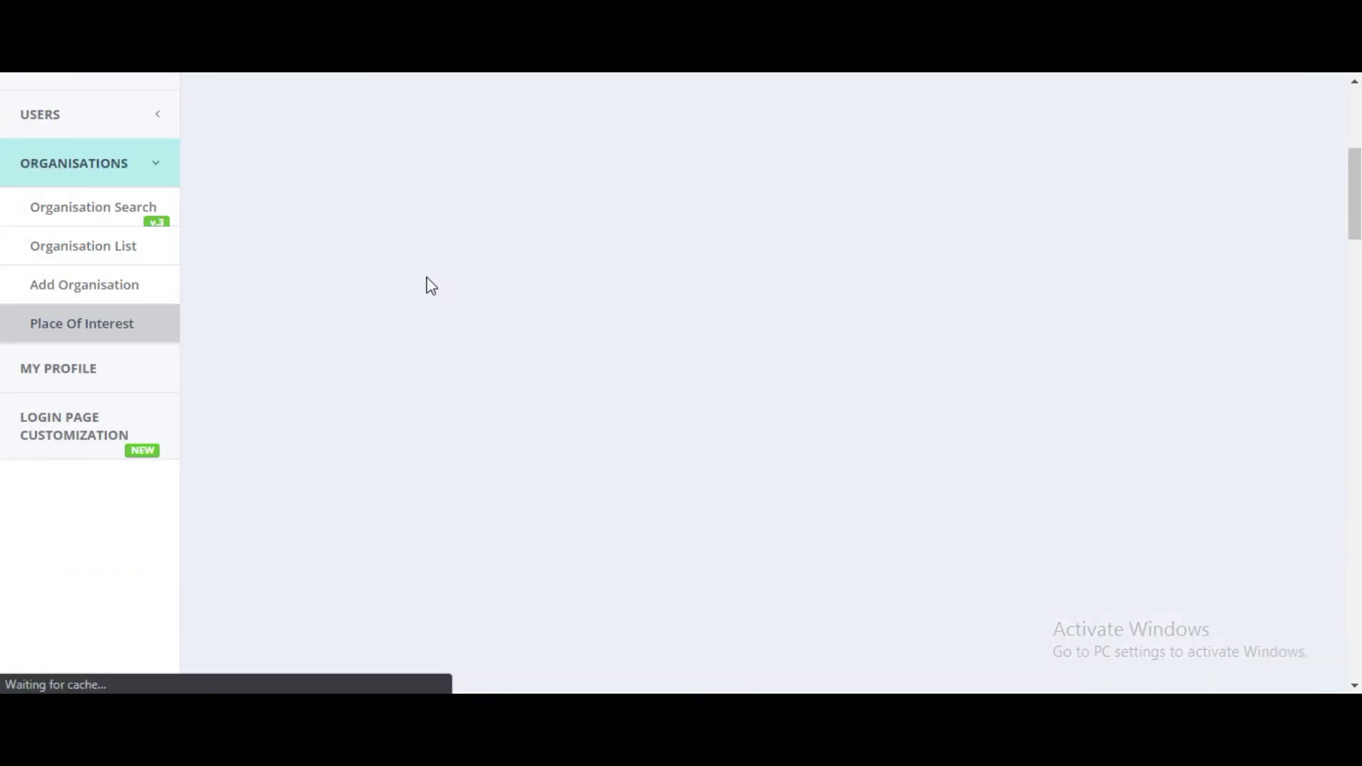
pyautogui.scroll(4, 189, 557)
pyautogui.scroll(-3, 167, 456)
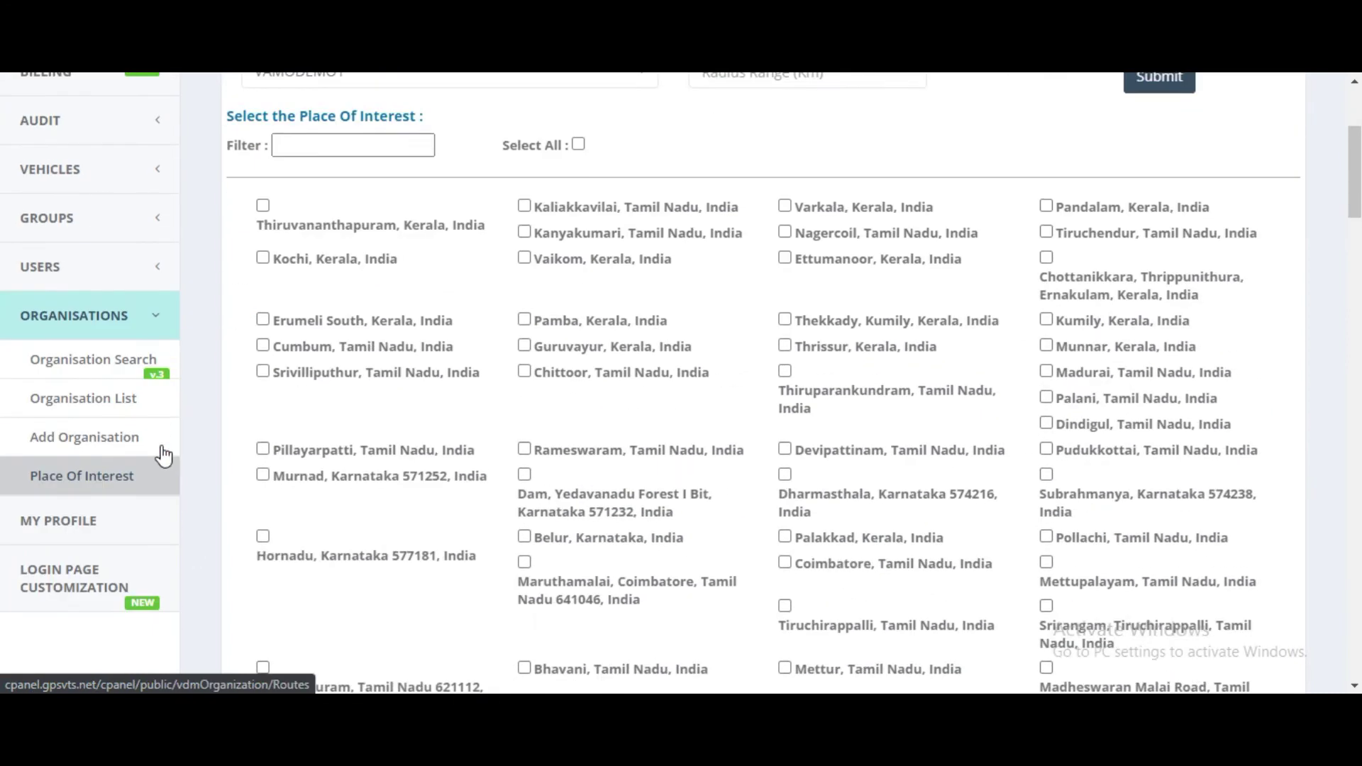
pyautogui.click(100, 467)
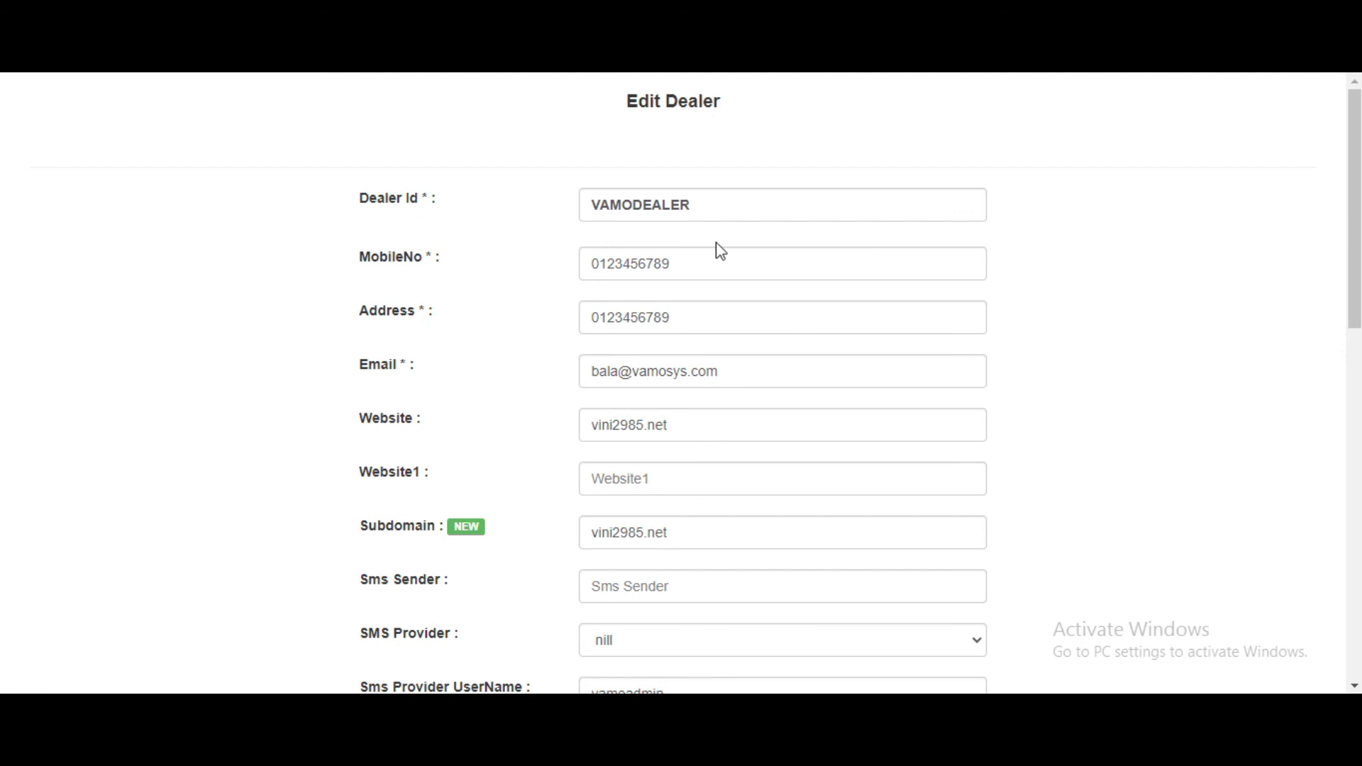
pyautogui.scroll(-6, 736, 303)
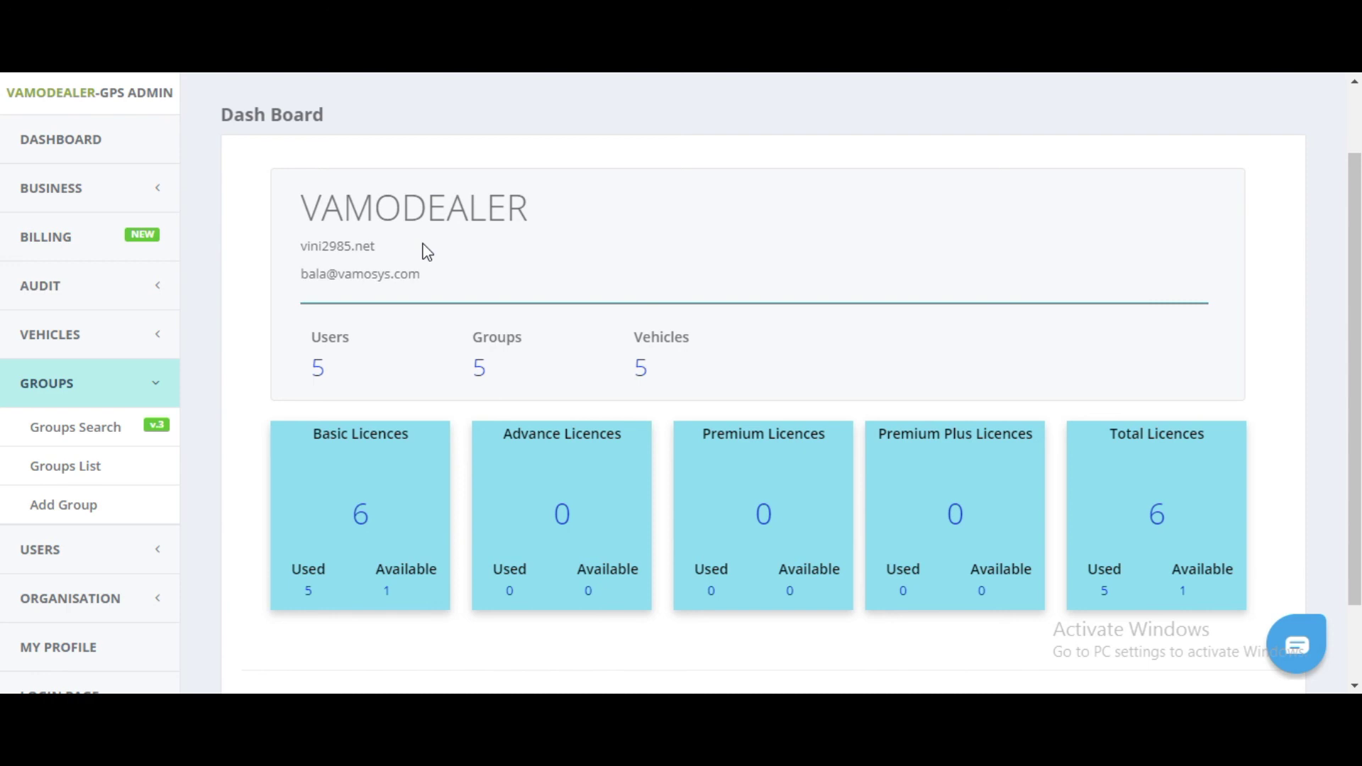
pyautogui.click(61, 518)
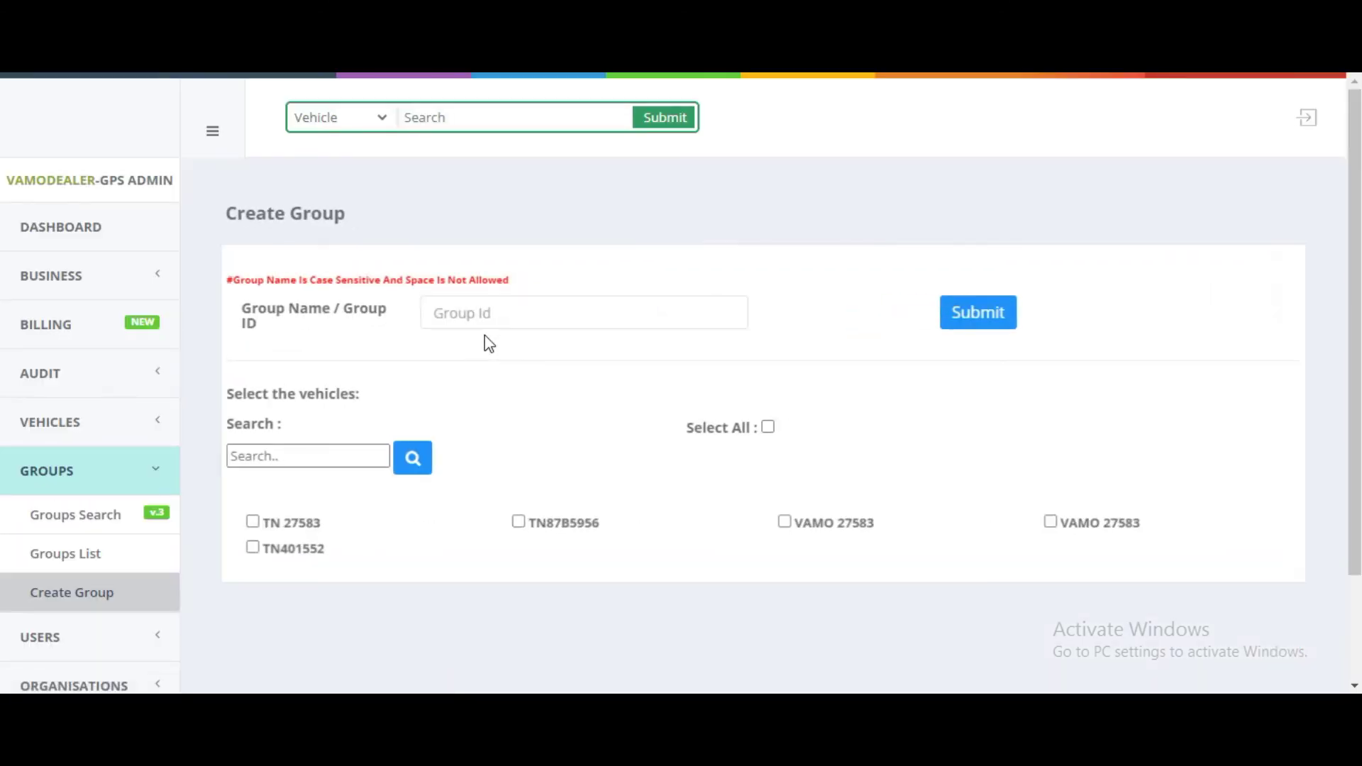
pyautogui.click(494, 320)
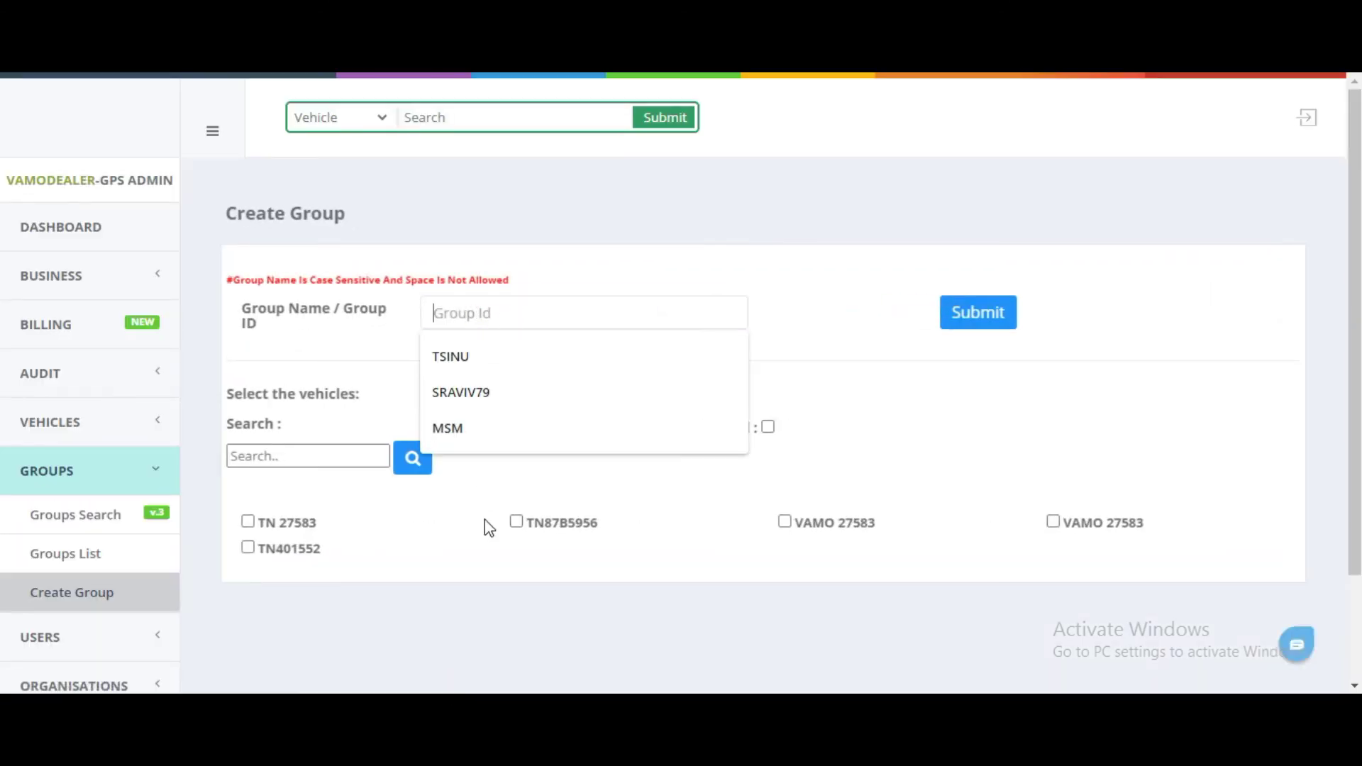
pyautogui.click(516, 522)
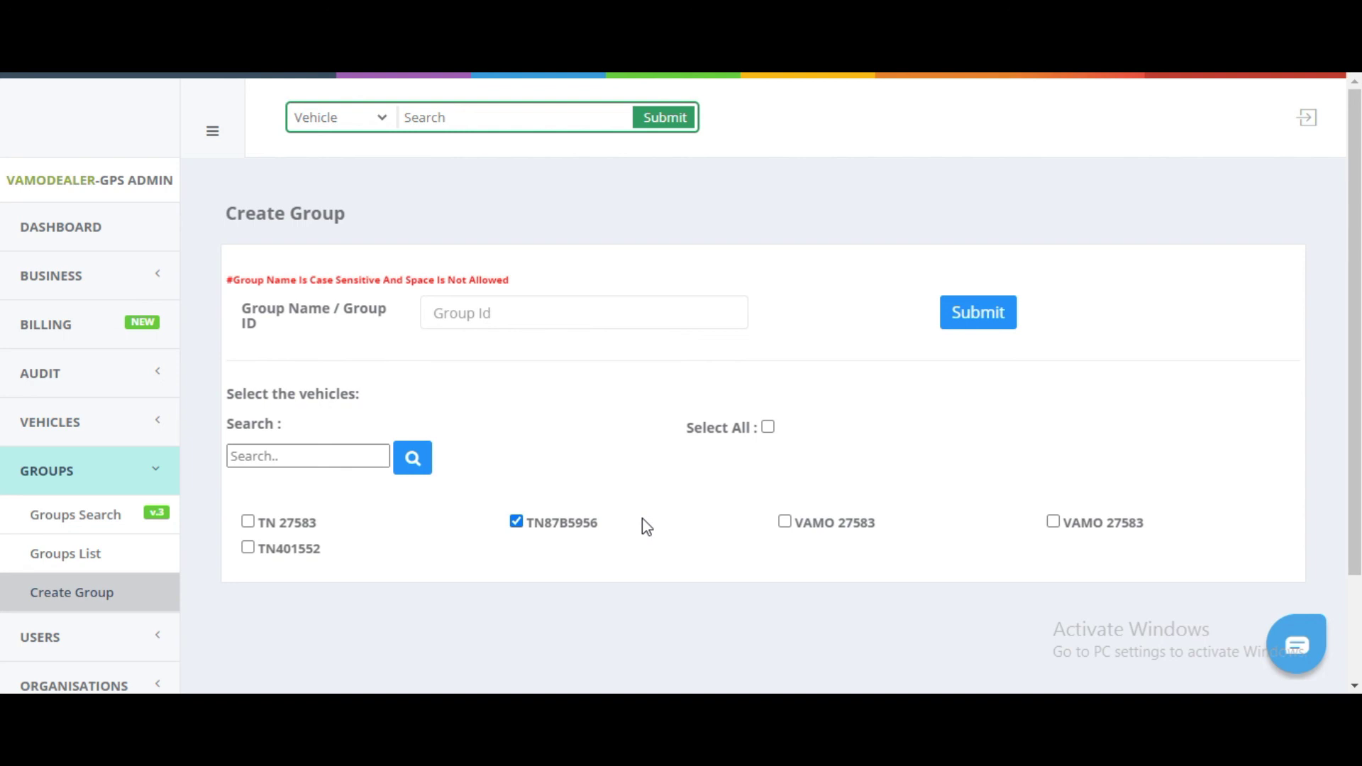
pyautogui.click(532, 316)
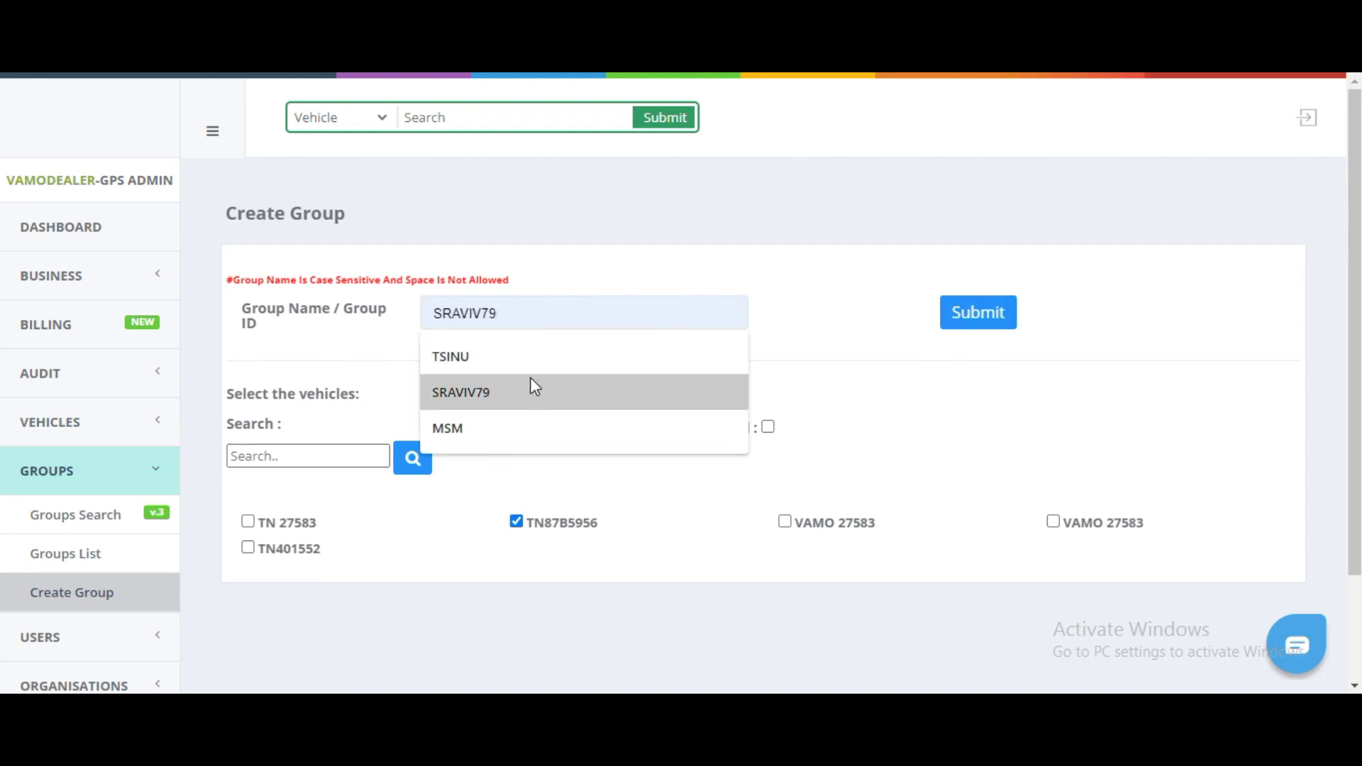
pyautogui.click(490, 430)
pyautogui.click(969, 313)
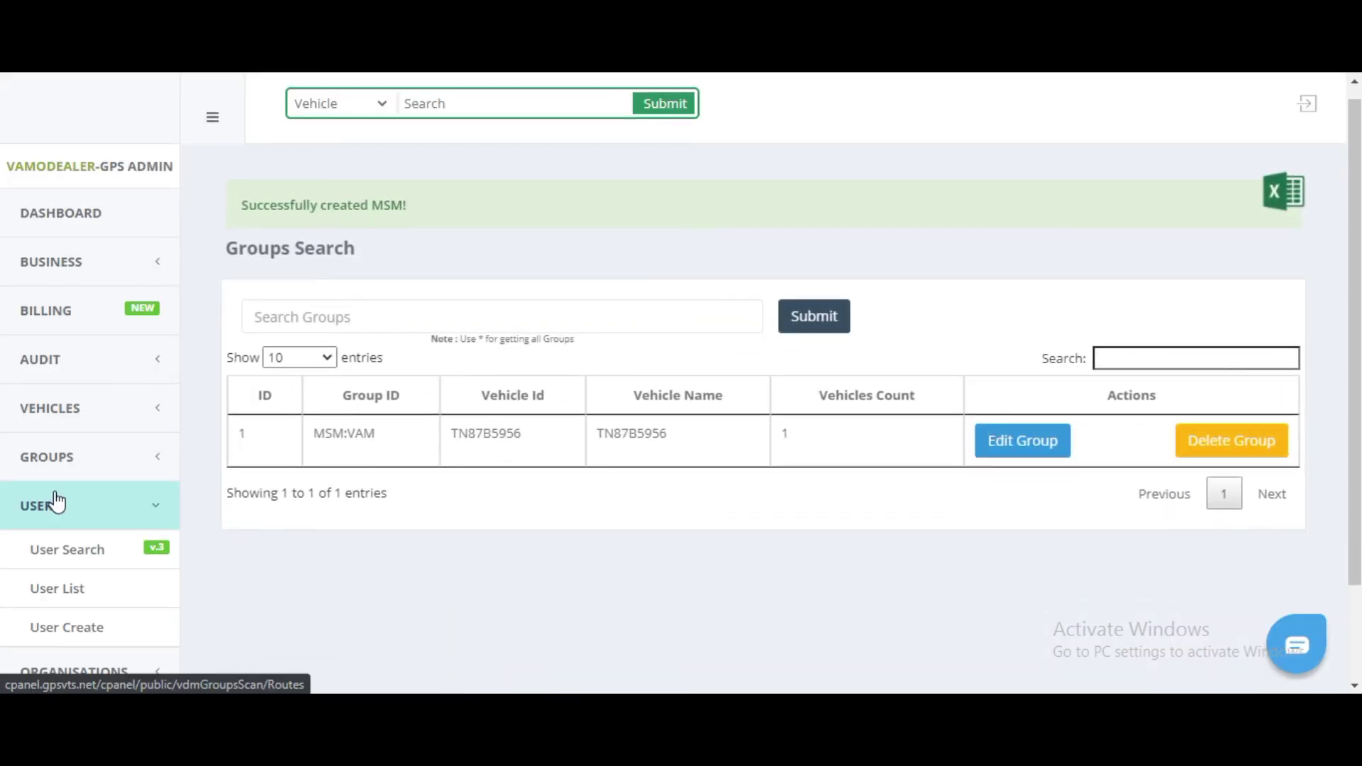
# Expand the Users section of the sidebar and go to User Create
pyautogui.click(54, 491)
pyautogui.scroll(-1, 233, 453)
pyautogui.click(97, 502)
pyautogui.click(103, 622)
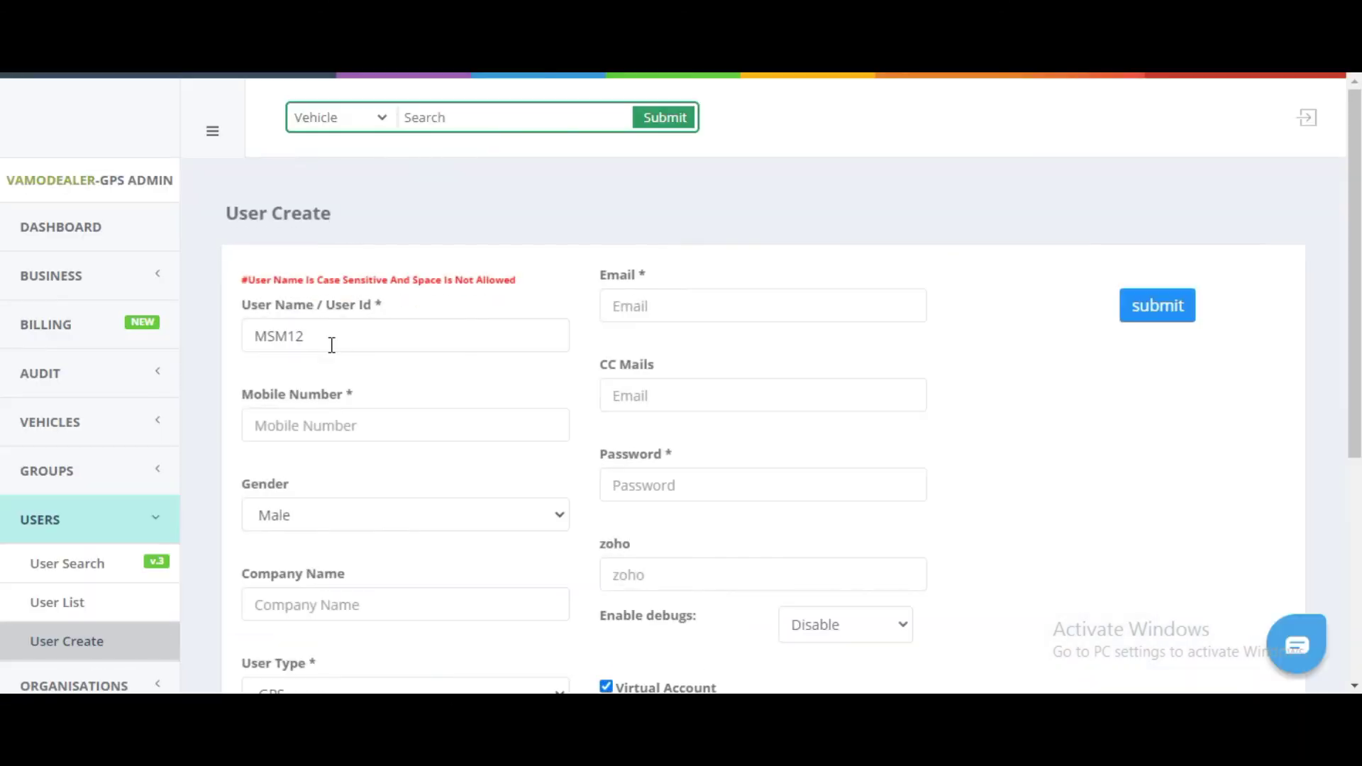
# Submit GPS user MSM12 in group MSM:VAM as an Asset User, Virtual Account unchecked
pyautogui.click(339, 334)
pyautogui.scroll(-3, 578, 301)
pyautogui.scroll(-3, 600, 415)
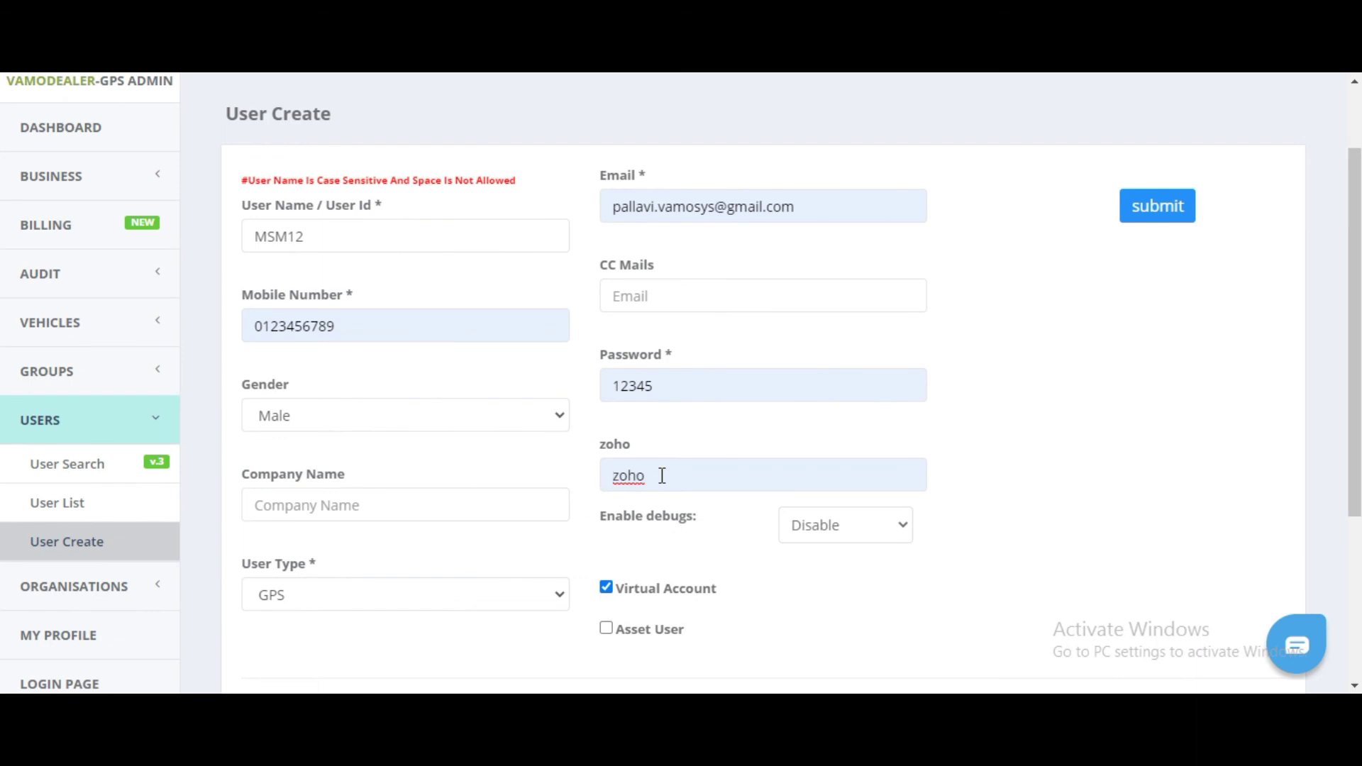
pyautogui.scroll(-3, 691, 472)
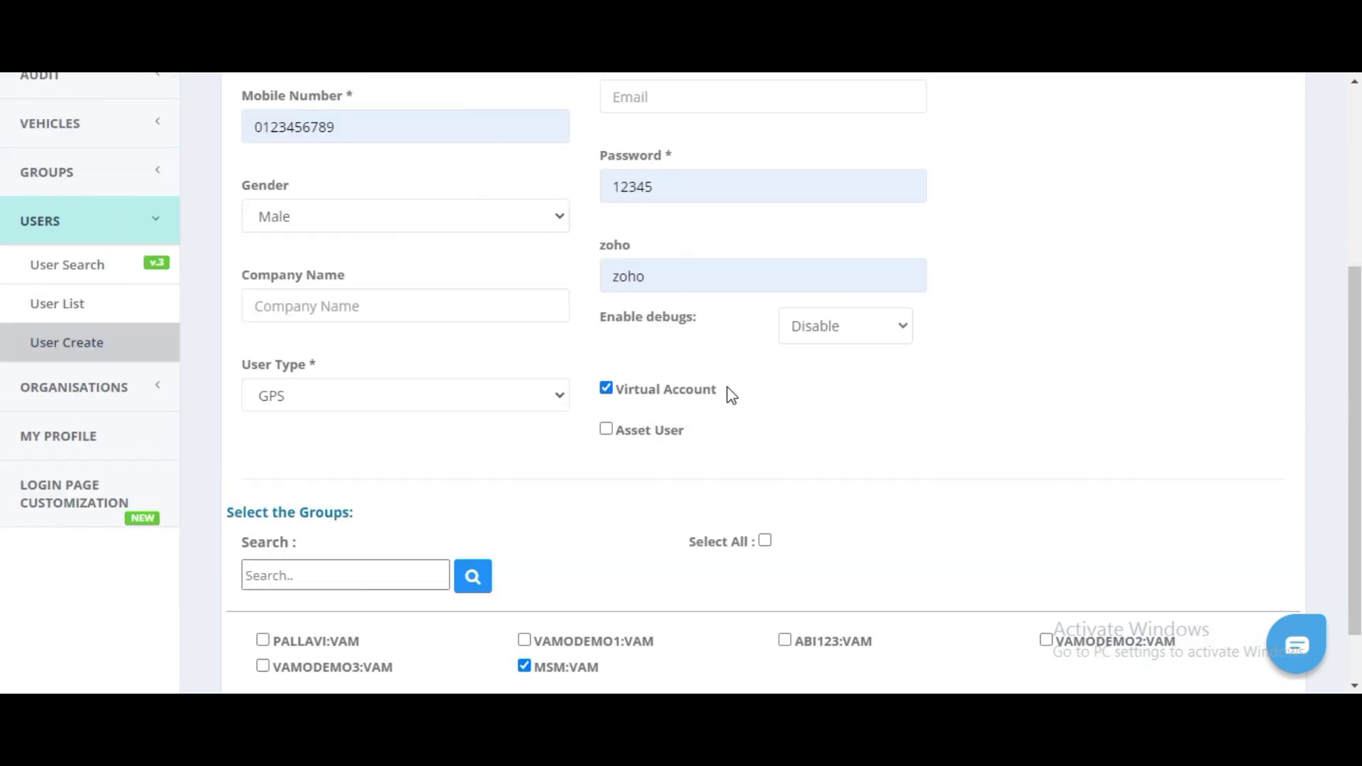
pyautogui.scroll(2, 742, 395)
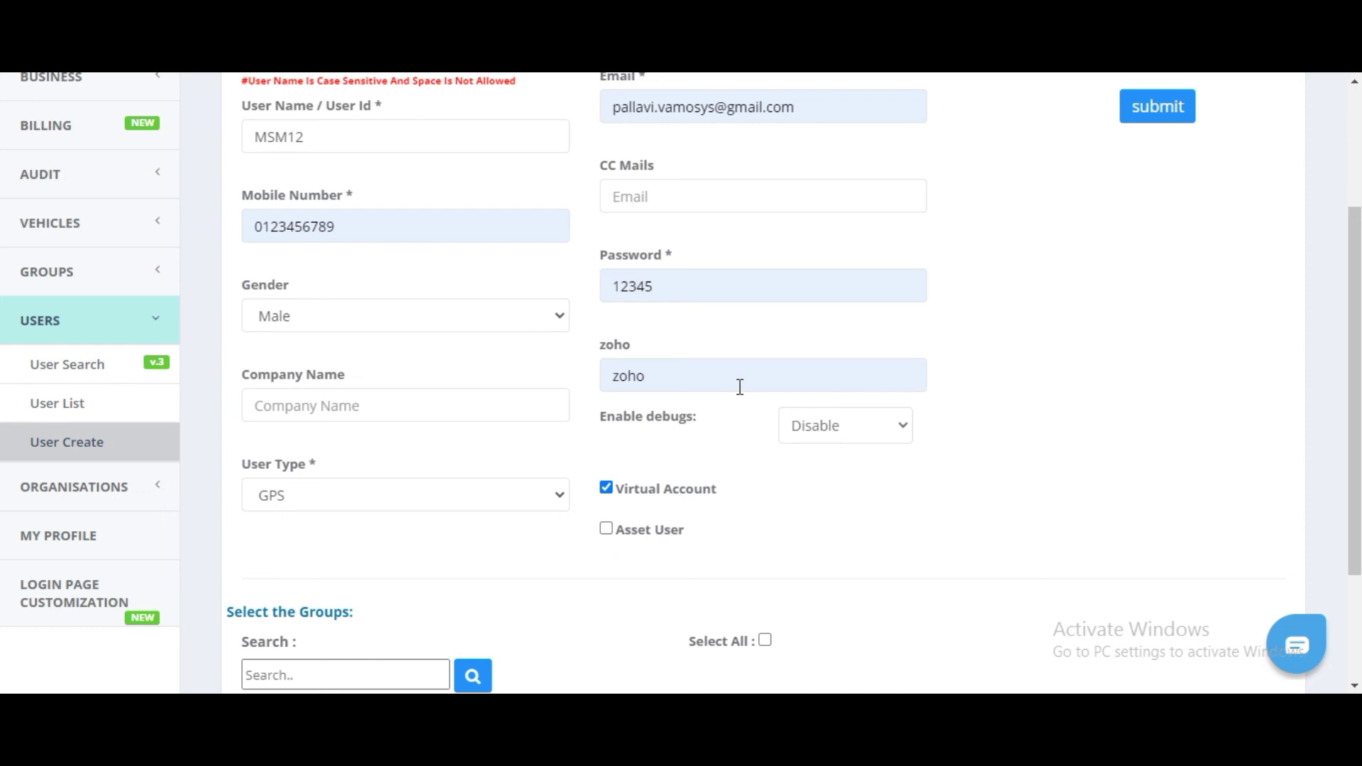
pyautogui.scroll(-1, 772, 542)
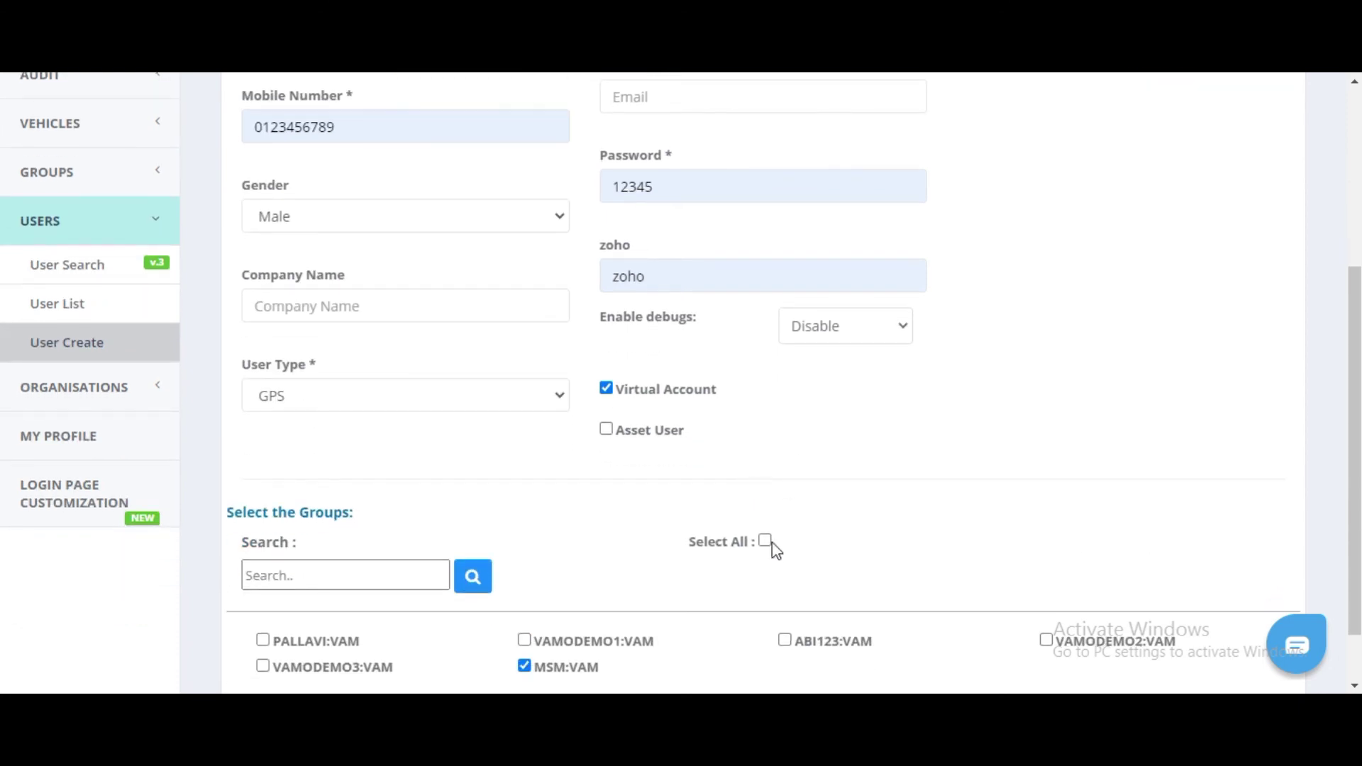
pyautogui.click(607, 430)
pyautogui.click(607, 388)
pyautogui.scroll(3, 1140, 324)
pyautogui.click(1139, 317)
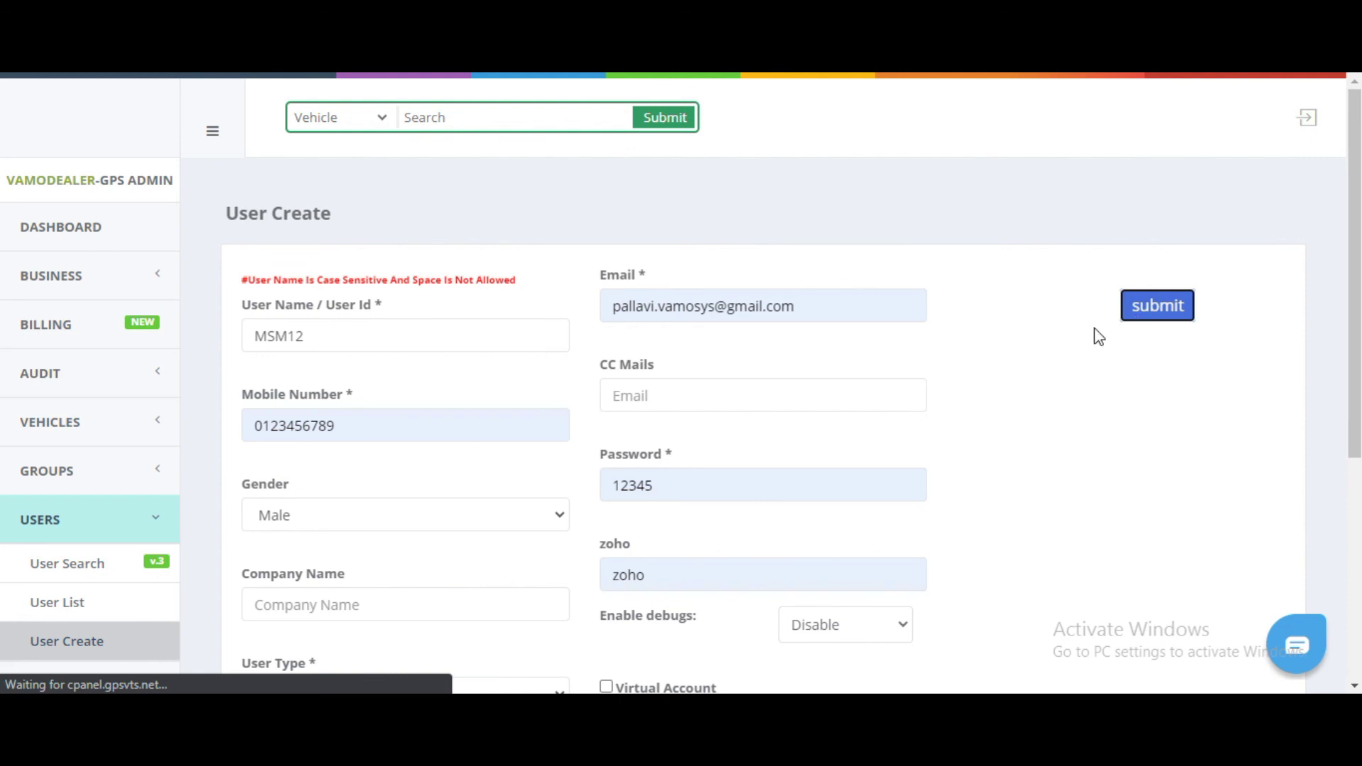